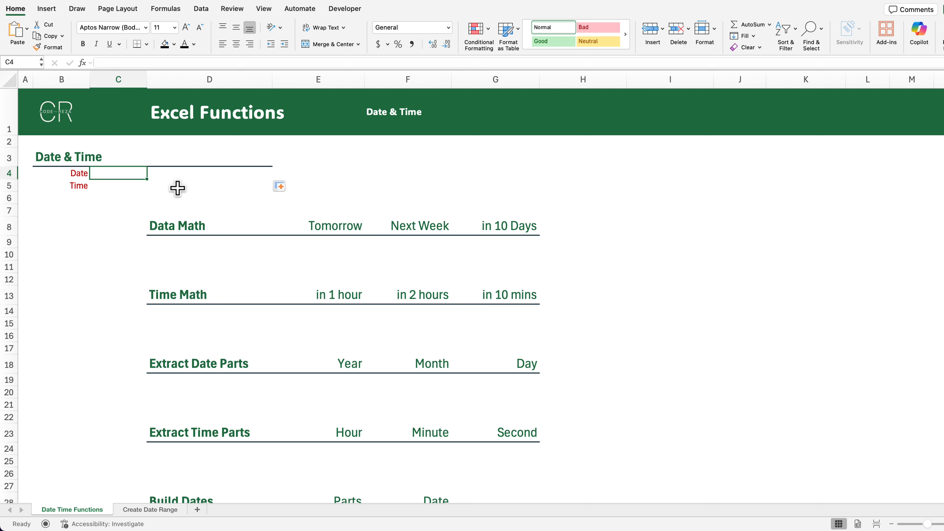
- Enter the date 2/15/2025 in cell C4 beside the Date label
type("2/1")
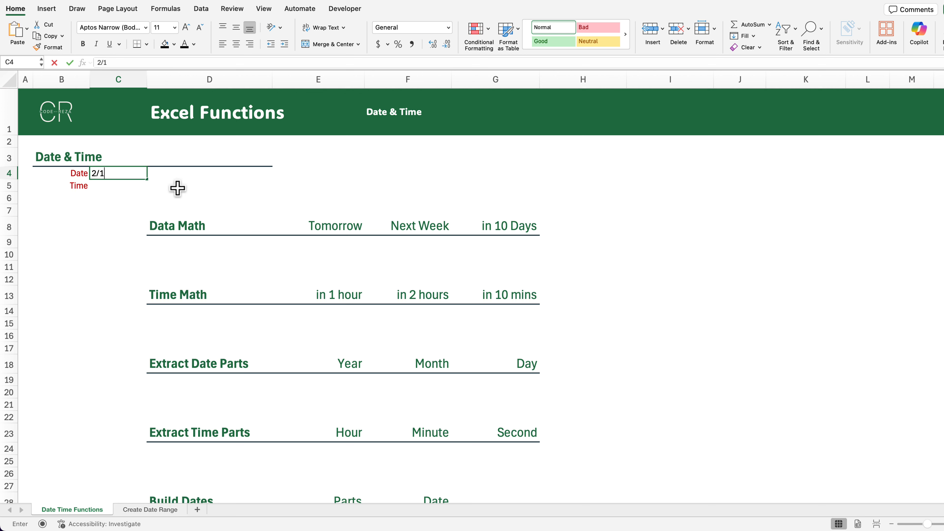
type("5/2025")
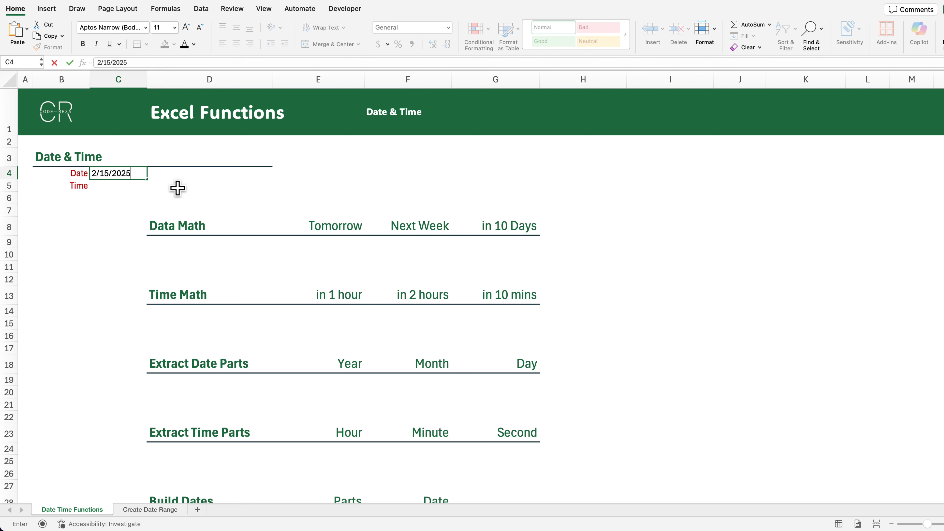
key("Return")
- Reference the date in cell D4 with =C4 and apply the General number format to it
key("Up")
key("Right")
key("Down")
key("Up")
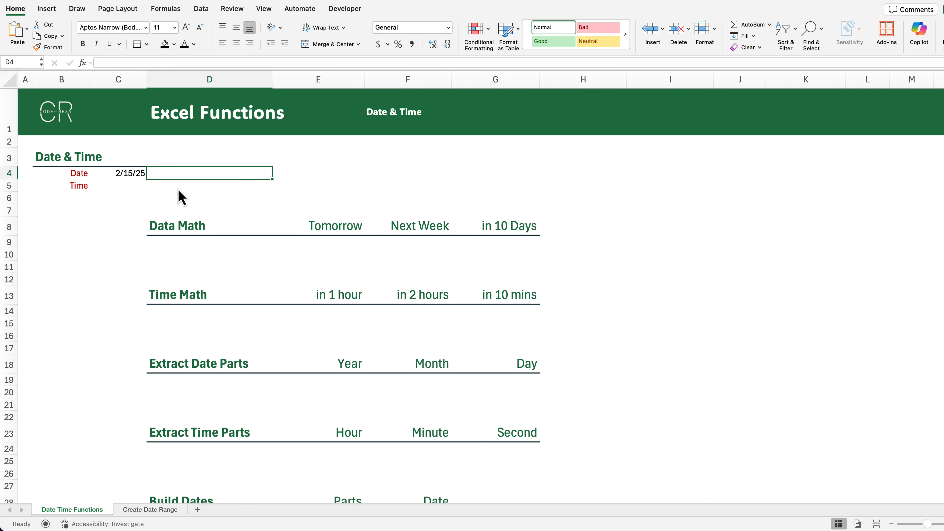
type("=")
key("Left")
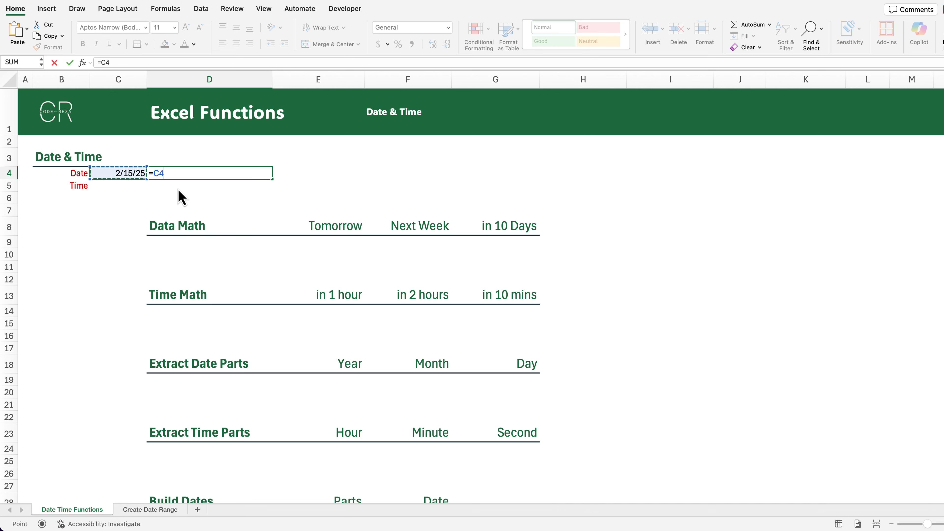
key("Return")
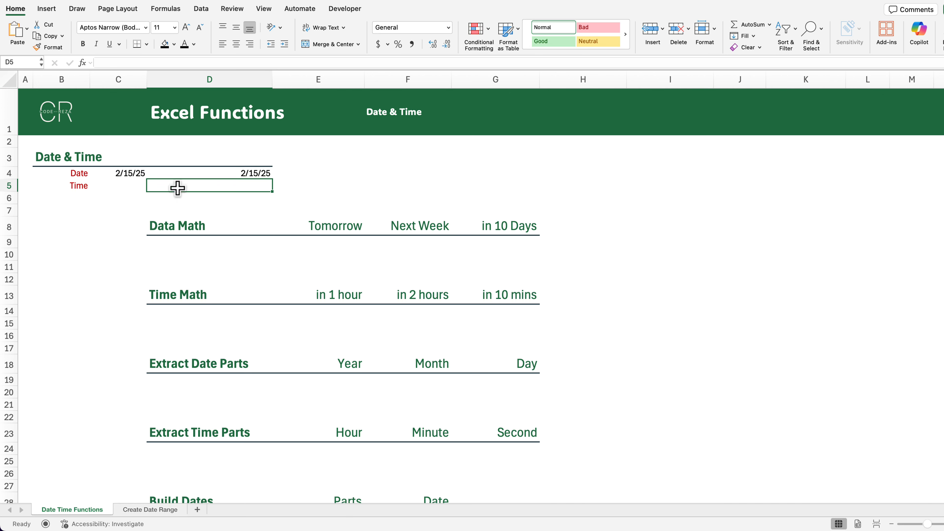
left_click(234, 171)
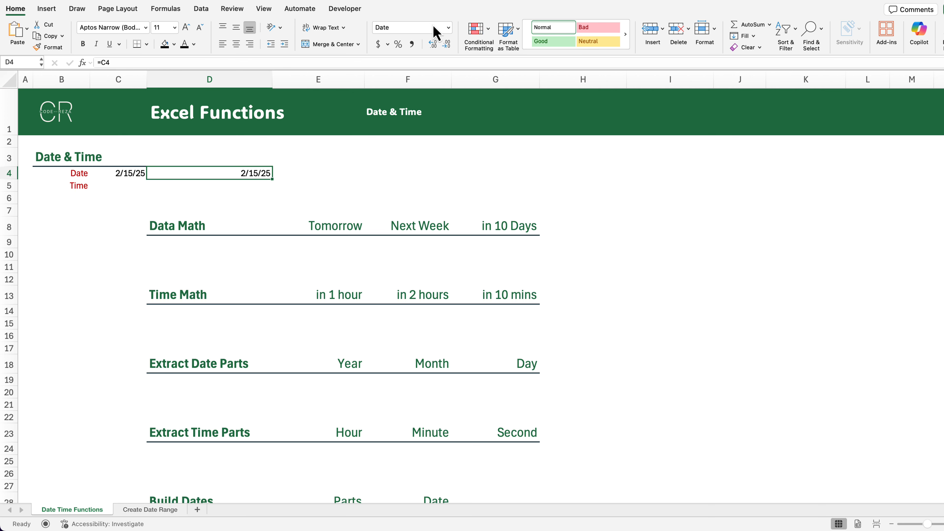
left_click(449, 28)
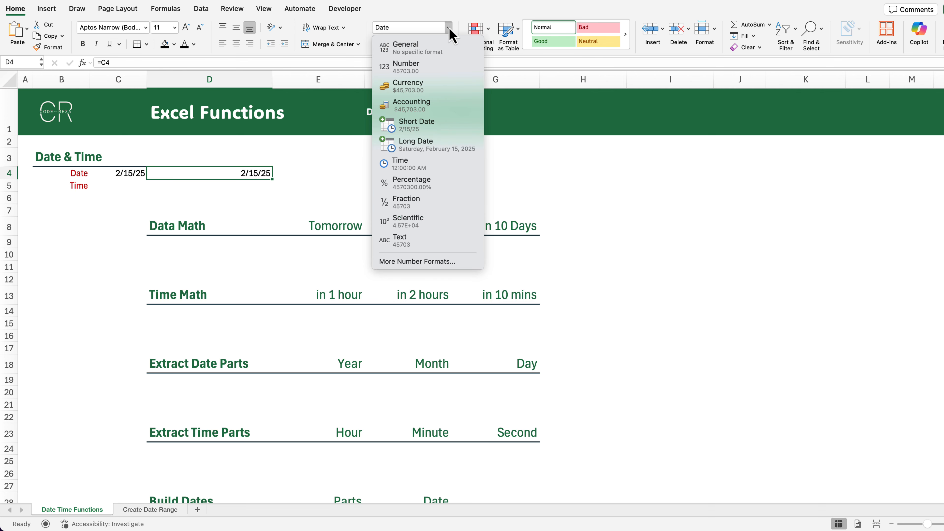
left_click(441, 48)
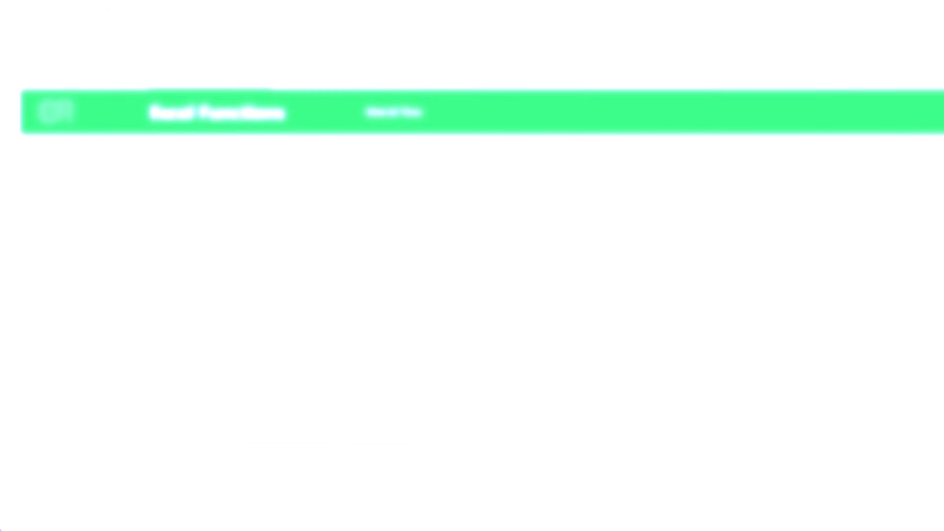
- Enter the time 14:45:30 in cell C5 and apply the Time number format to it
left_click(111, 186)
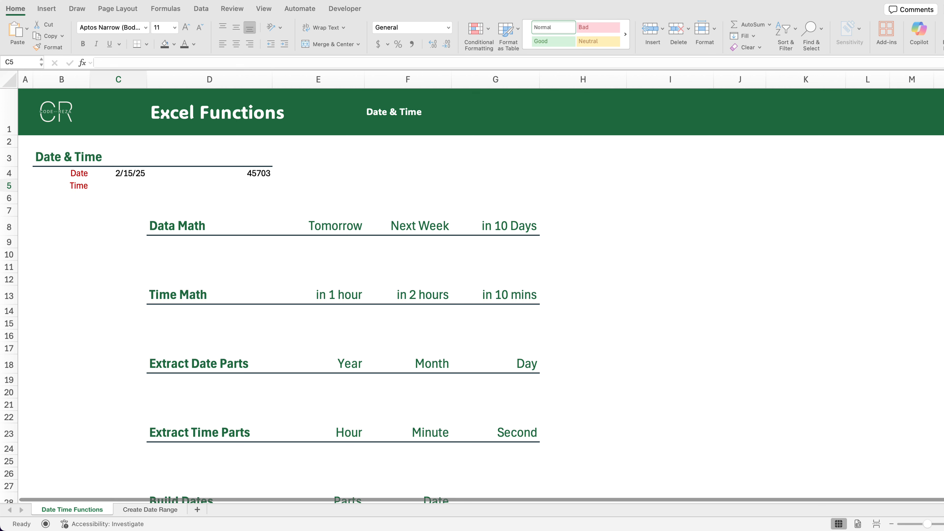
left_click(126, 185)
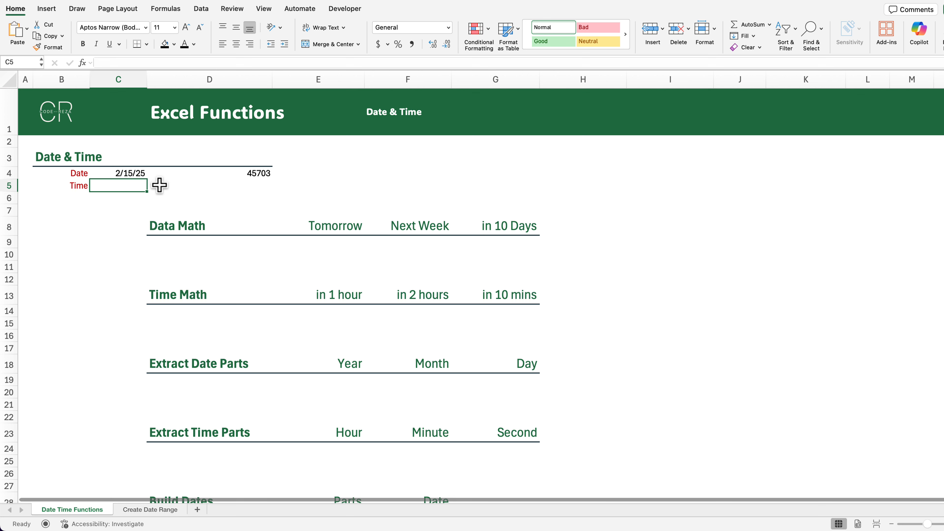
type("14:45")
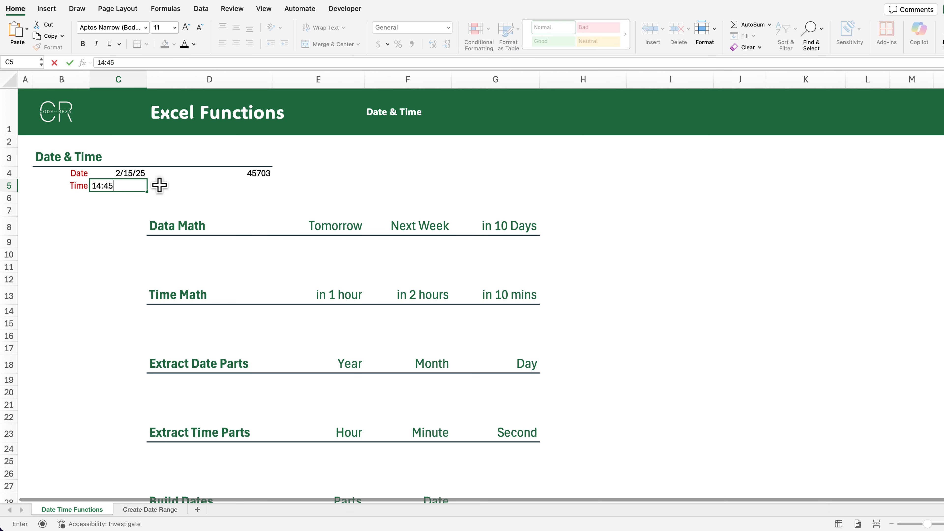
type(":30")
key("Return")
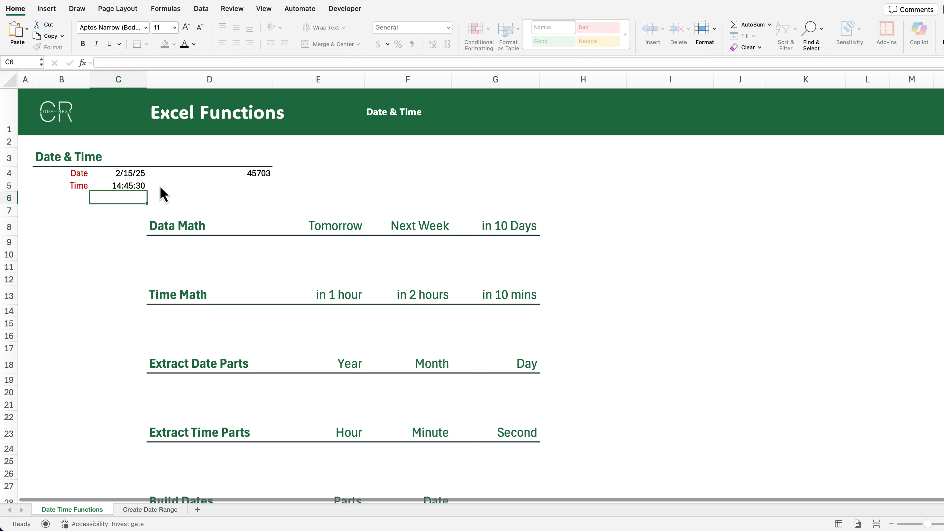
left_click(132, 186)
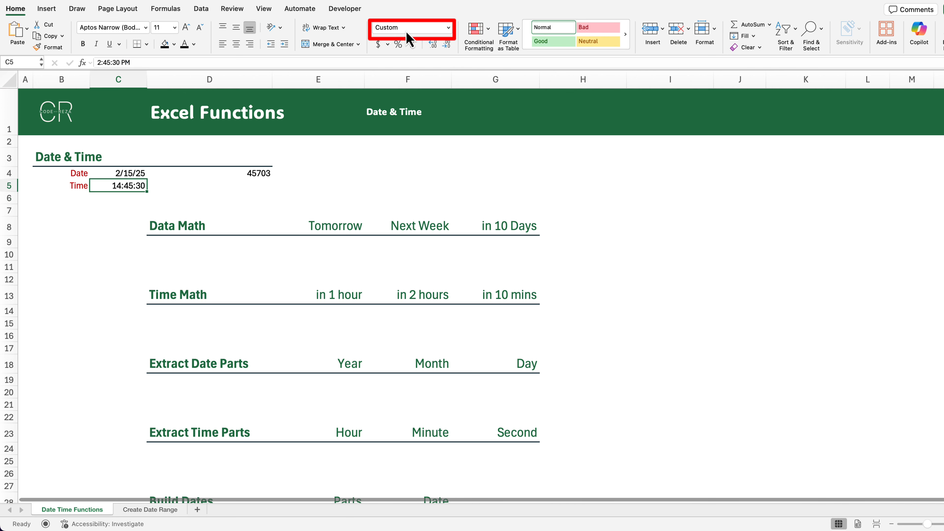
left_click(449, 30)
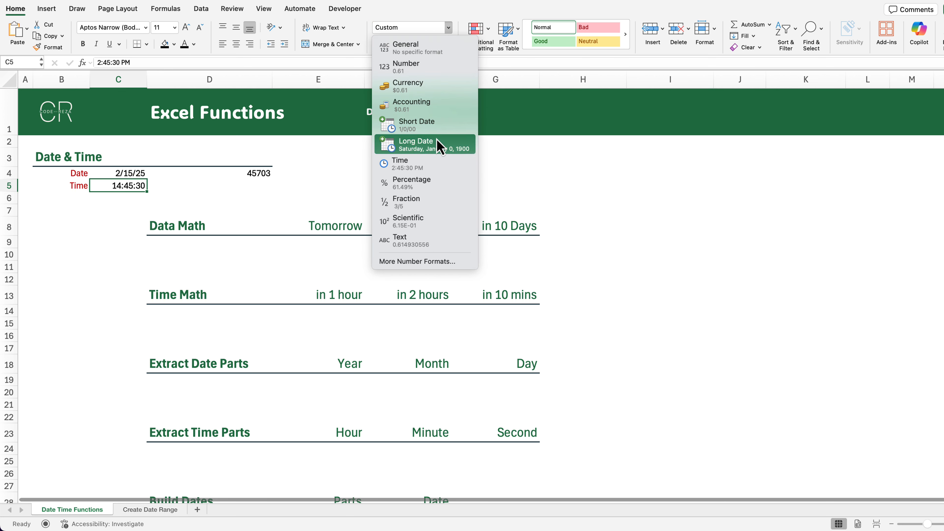
left_click(435, 172)
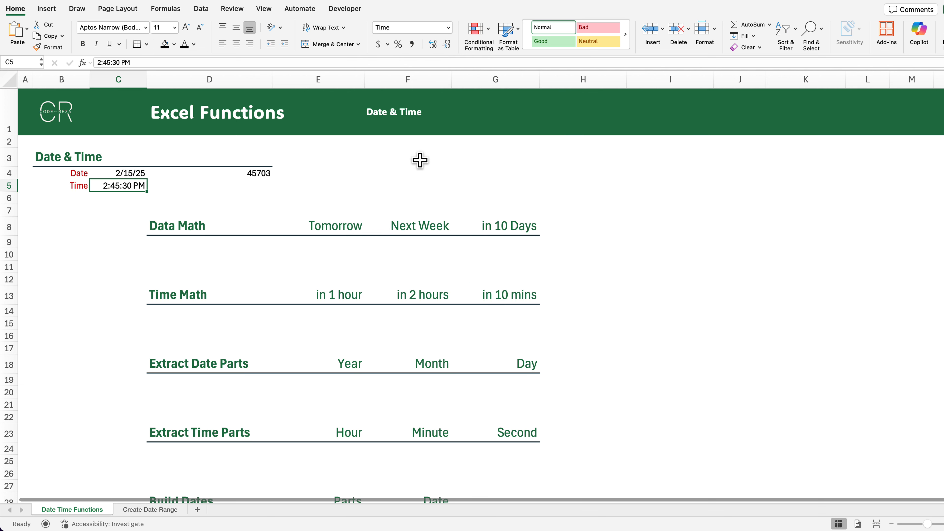
- Reference the time in cell D5 with =C5 and apply the General number format to it
left_click(258, 185)
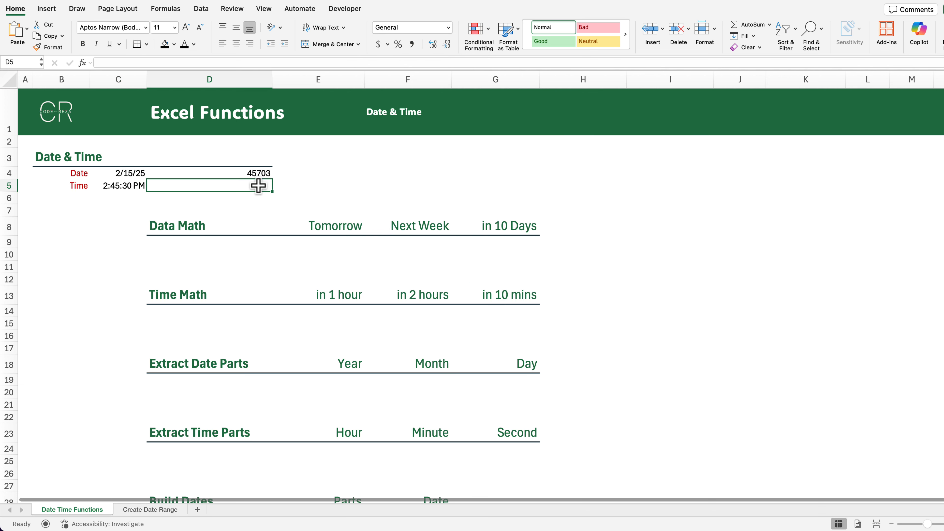
type("=")
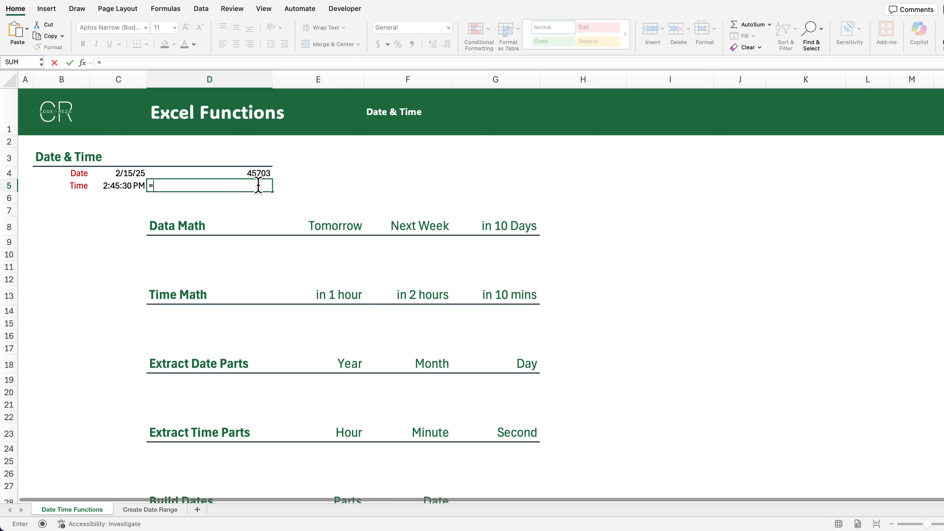
key("Left")
key("Return")
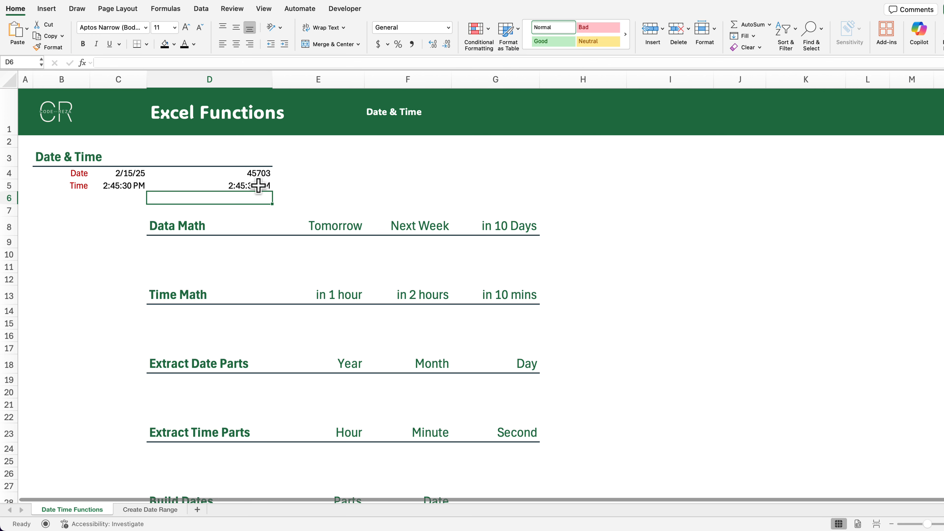
left_click(262, 186)
left_click(449, 27)
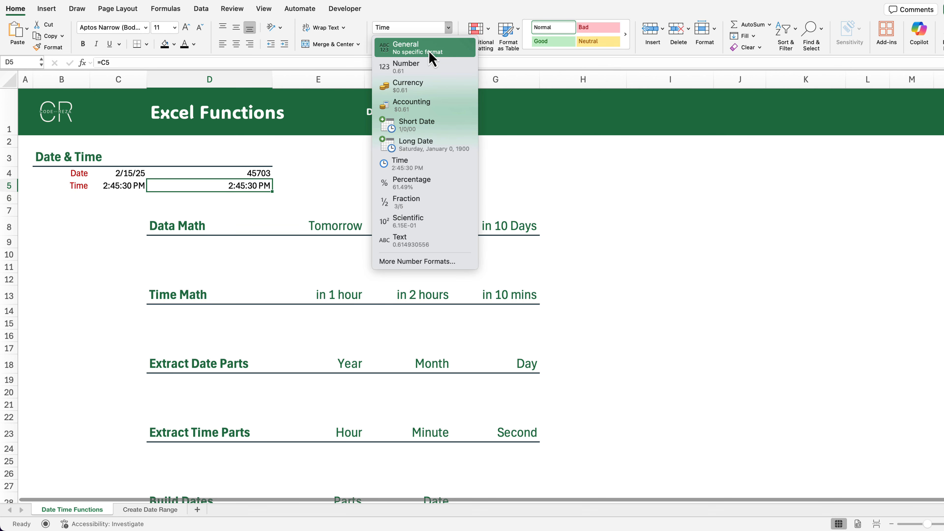
left_click(398, 51)
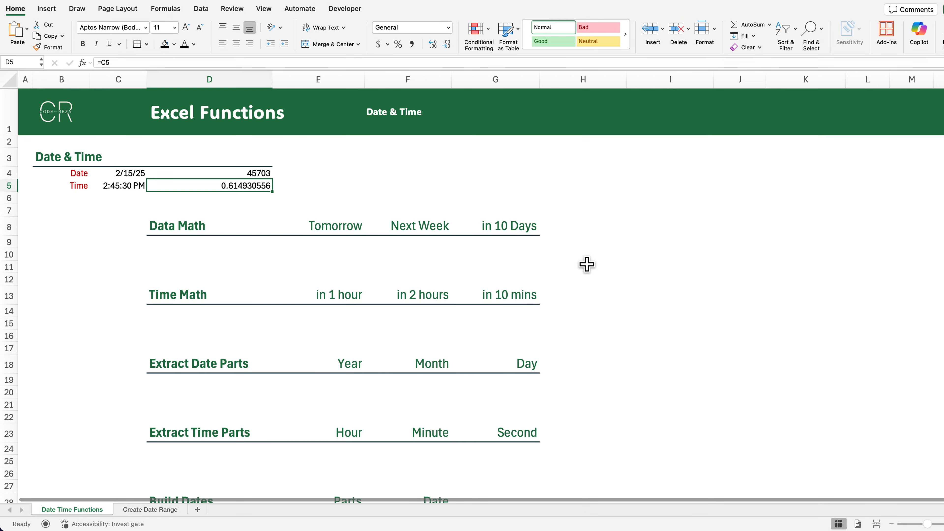
- Calculate tomorrow's date in cell E9 with the formula =C4+1
left_click(184, 242)
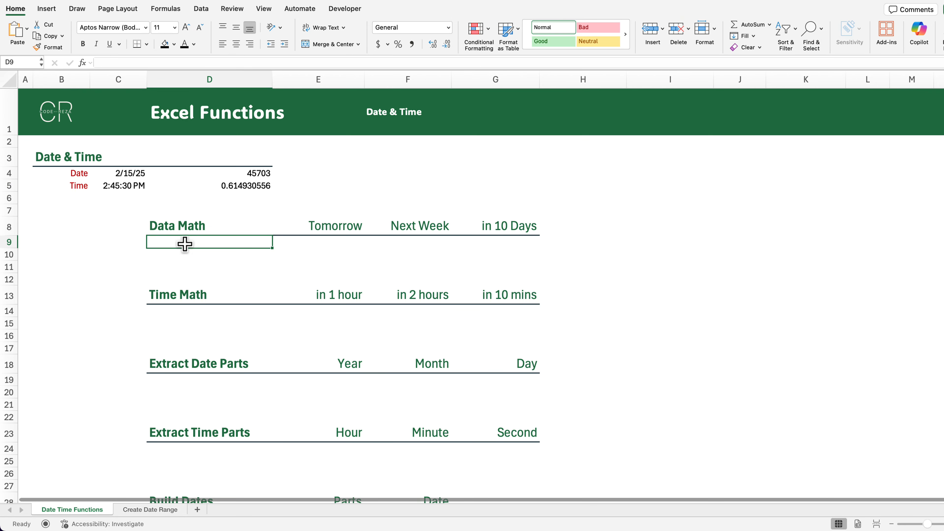
left_click(341, 240)
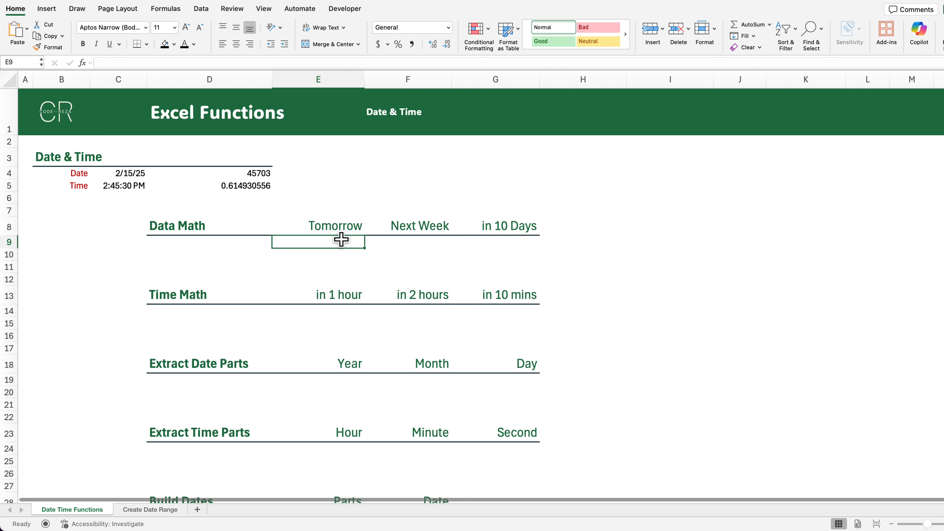
type("=")
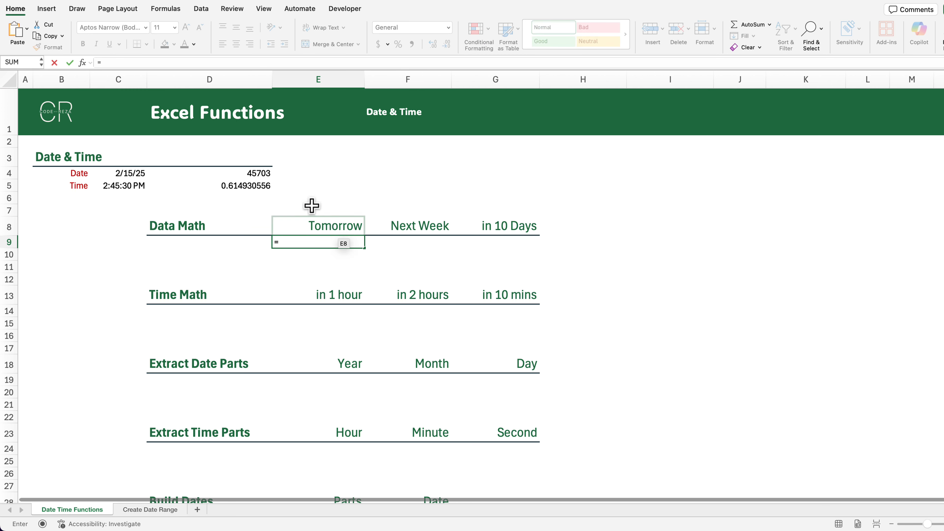
left_click(132, 175)
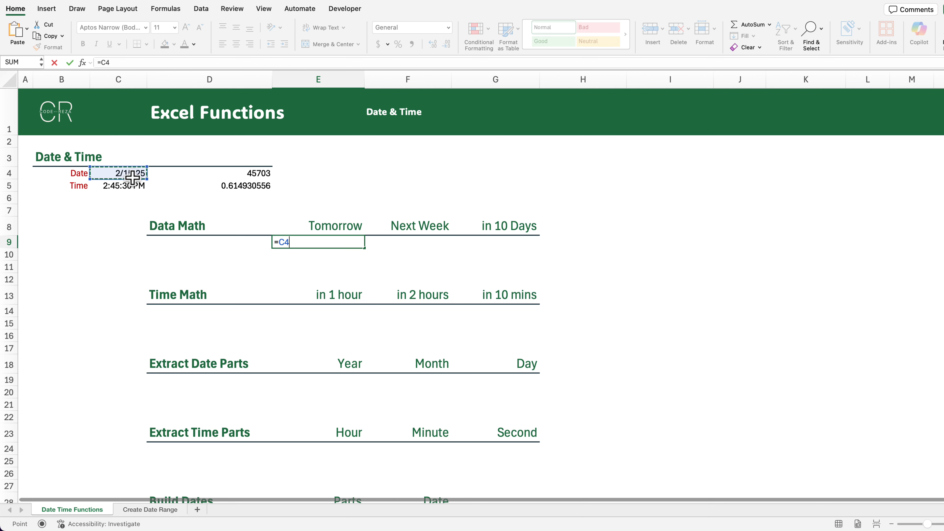
type("+1")
key("Return")
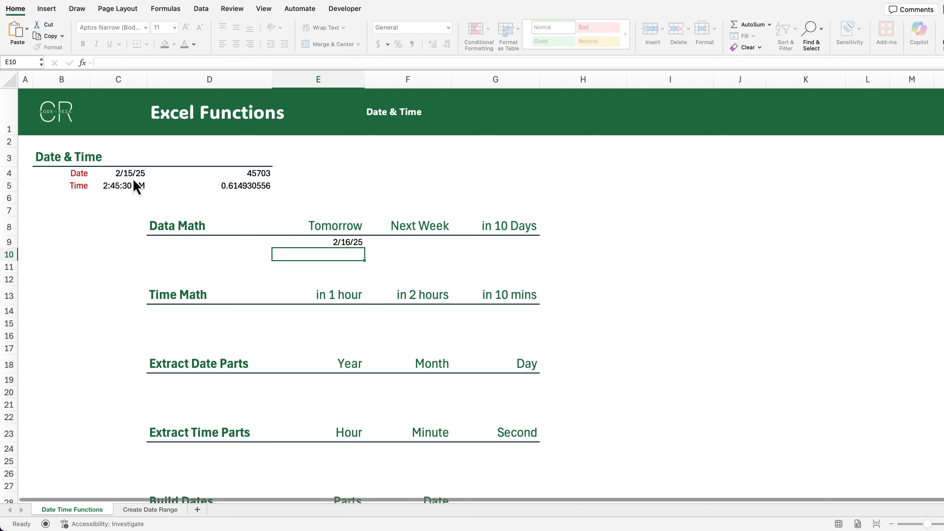
- Calculate next week's date in cell F9 with the formula =C4+7
left_click(405, 240)
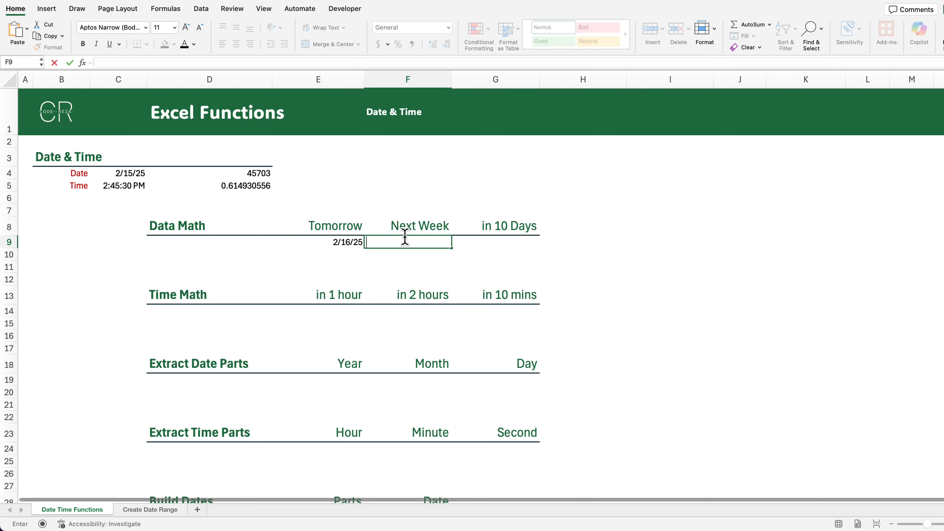
type("=")
left_click(132, 177)
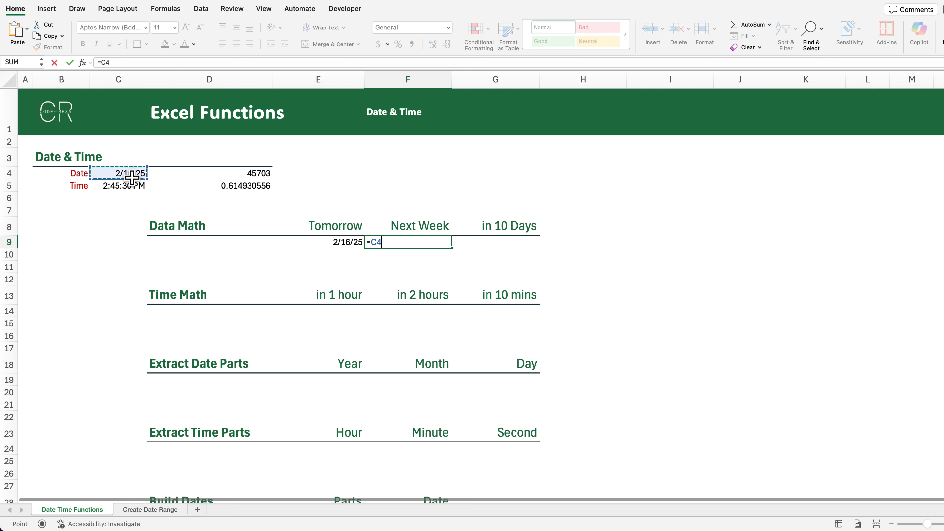
type("+7")
key("Return")
- Calculate the date in 10 days in cell G9 with the formula =C4+10
left_click(518, 243)
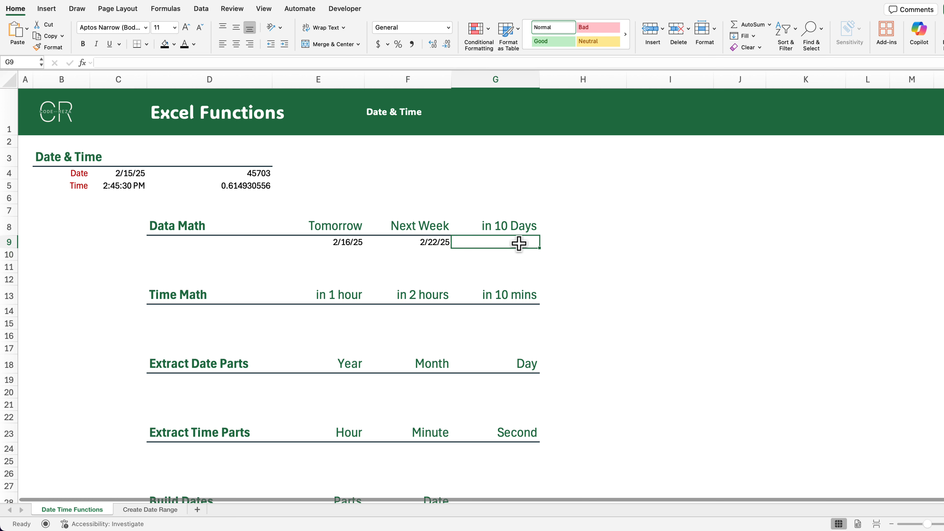
type("=")
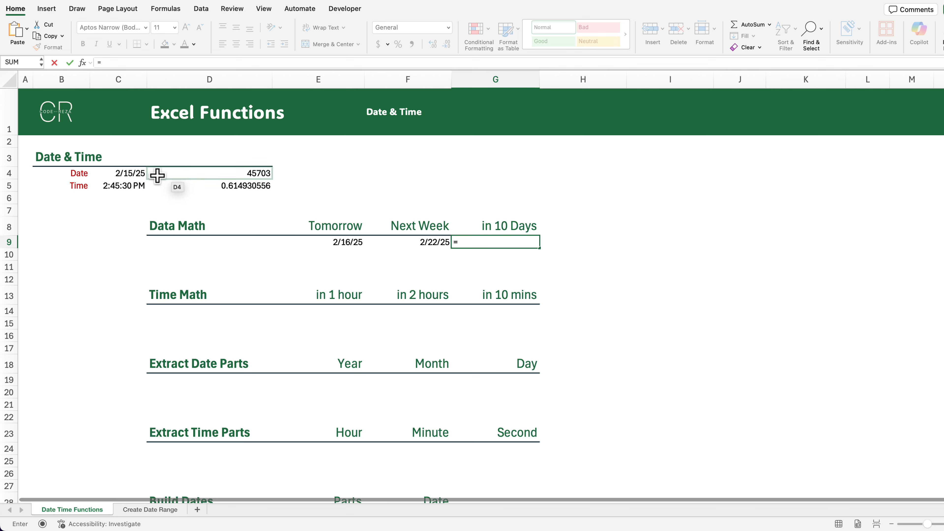
left_click(138, 174)
type("+10")
key("Return")
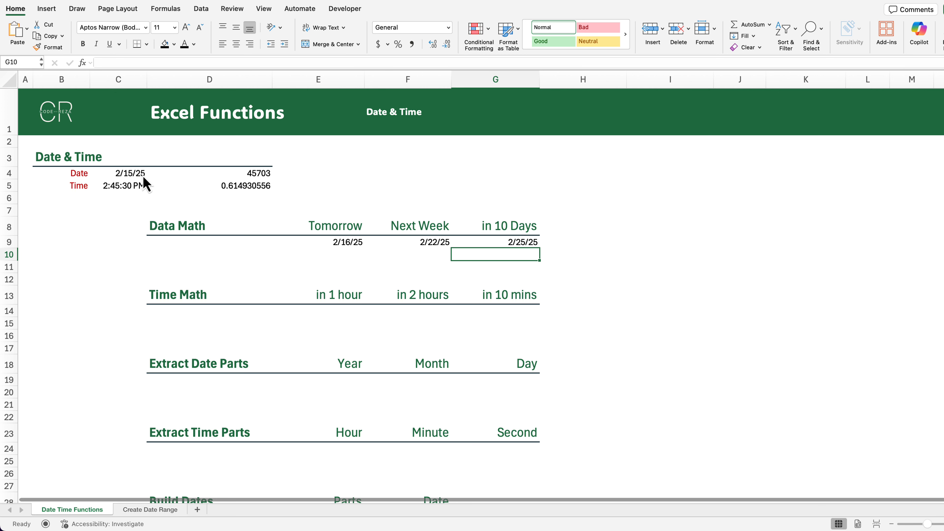
- Calculate the time in 1 hour in cell E14 with the formula =(1/24)+C5
left_click(344, 310)
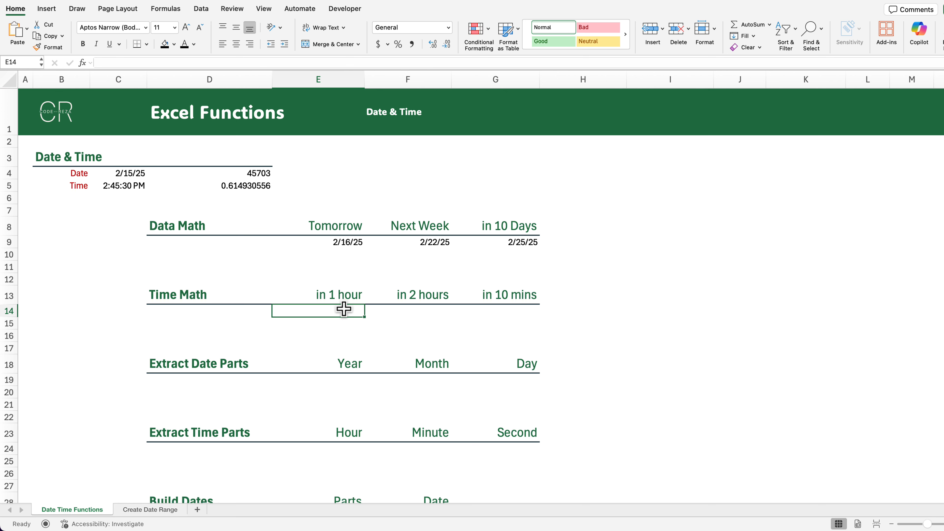
left_click(128, 187)
left_click(335, 311)
type("=")
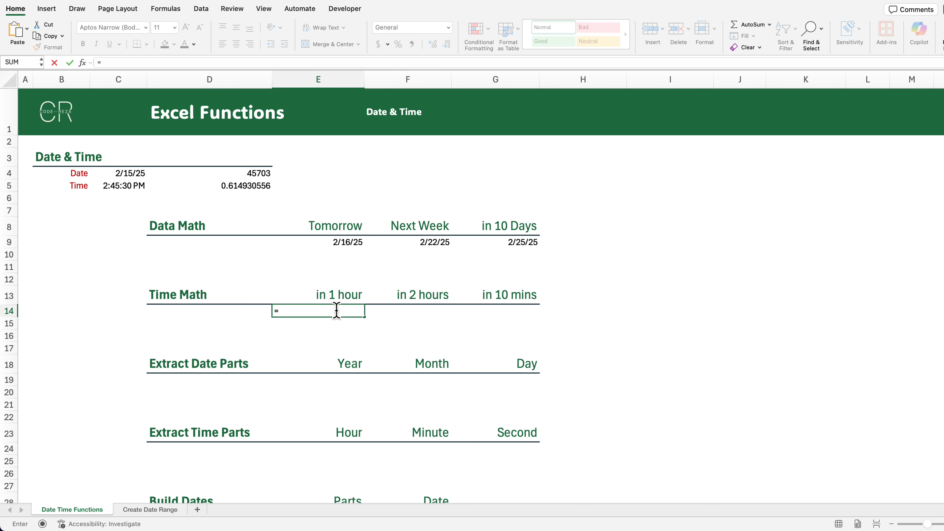
type("(1/24)+")
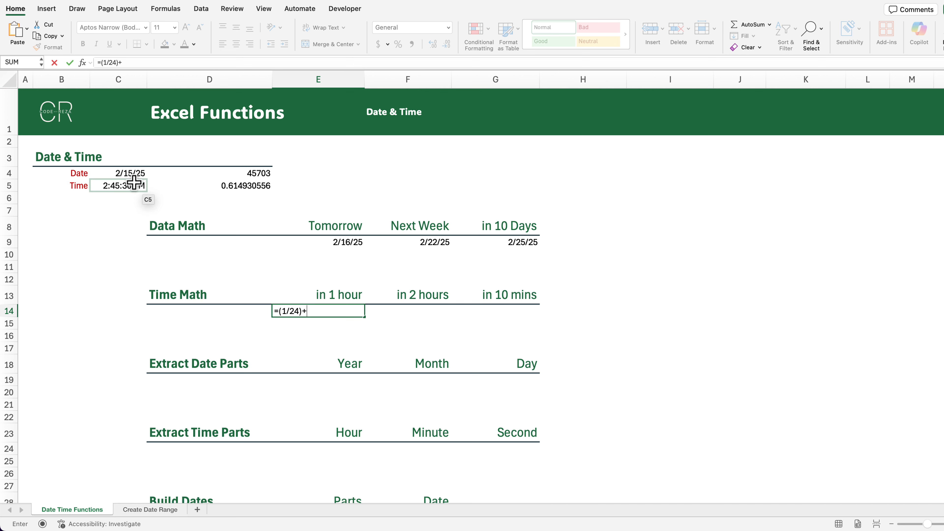
left_click(132, 184)
key("Return")
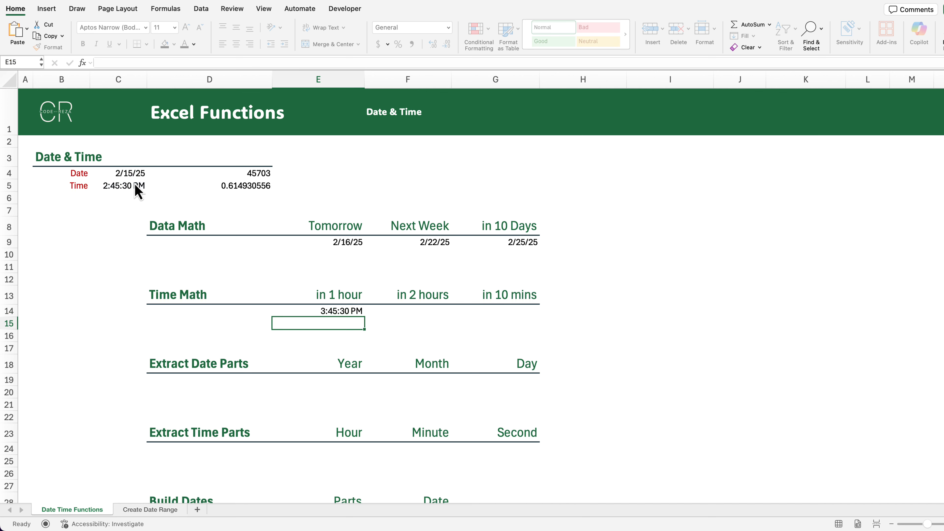
- Calculate the time in 2 hours in cell F14 with the formula =(2/24)+C5
left_click(436, 312)
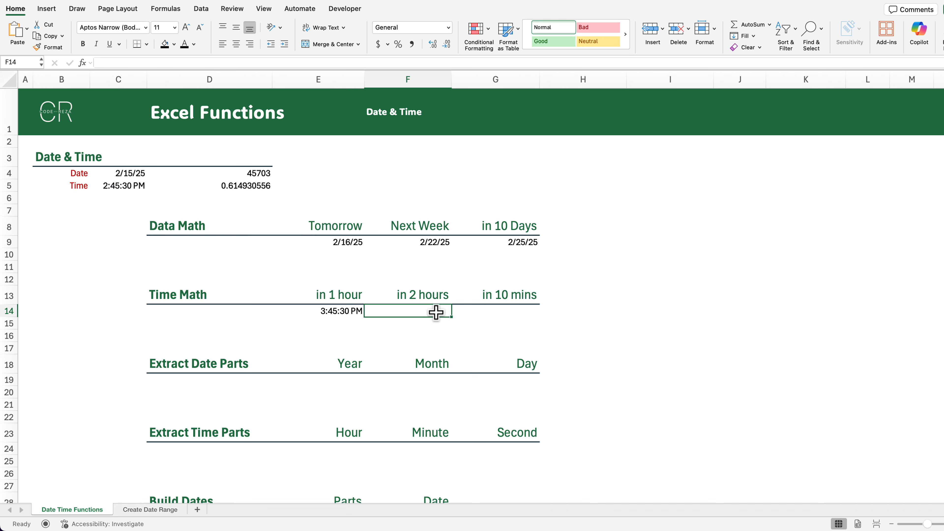
type("=(")
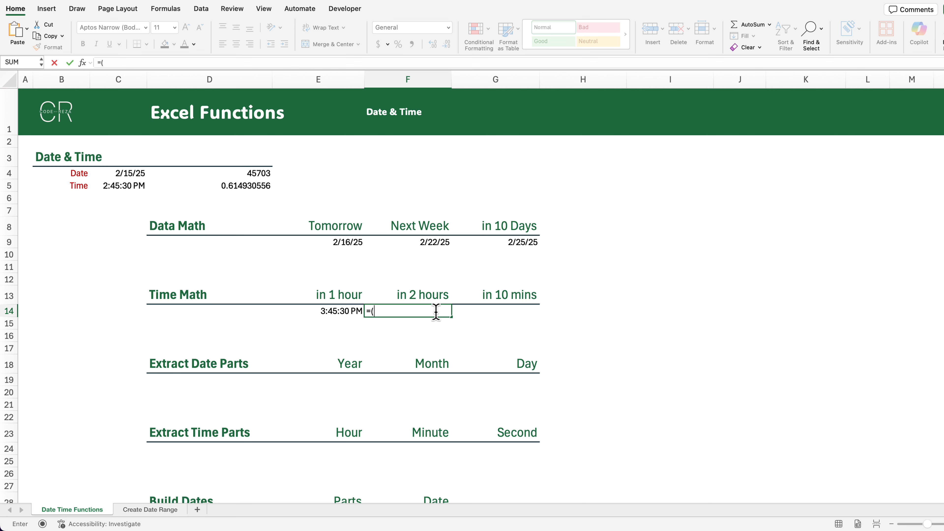
type("2/24")
type("+")
left_click(112, 186)
key("Tab")
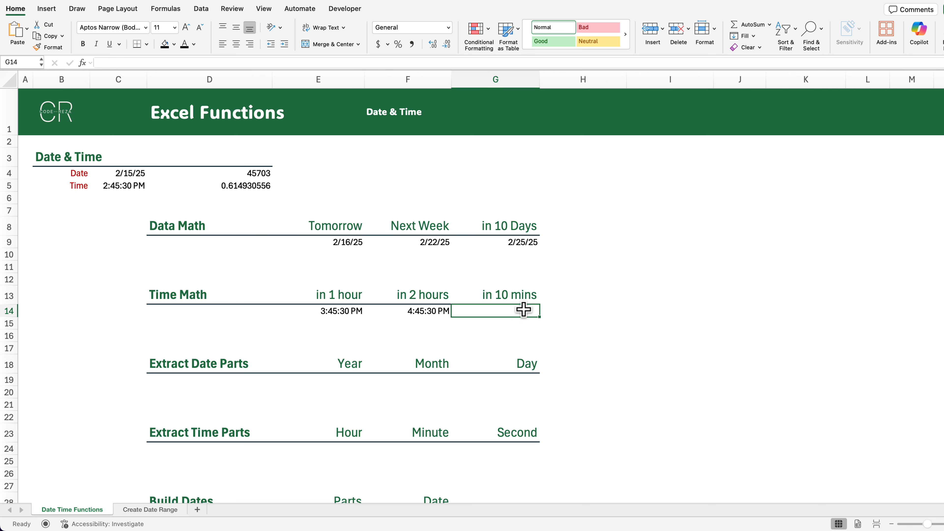
- Calculate the time in 10 minutes in cell G14 with the formula =(1/24)*(10/60)+C5
type("=(")
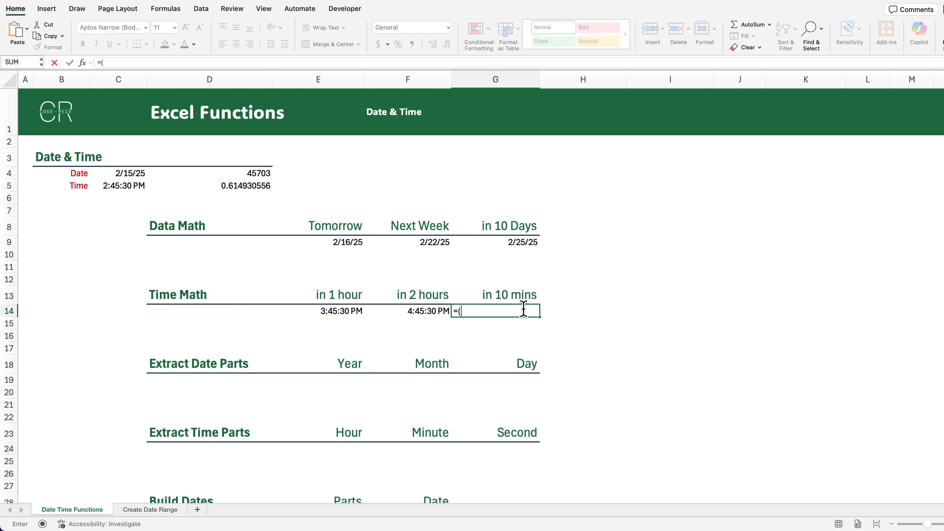
type("1/24)*(10/60)")
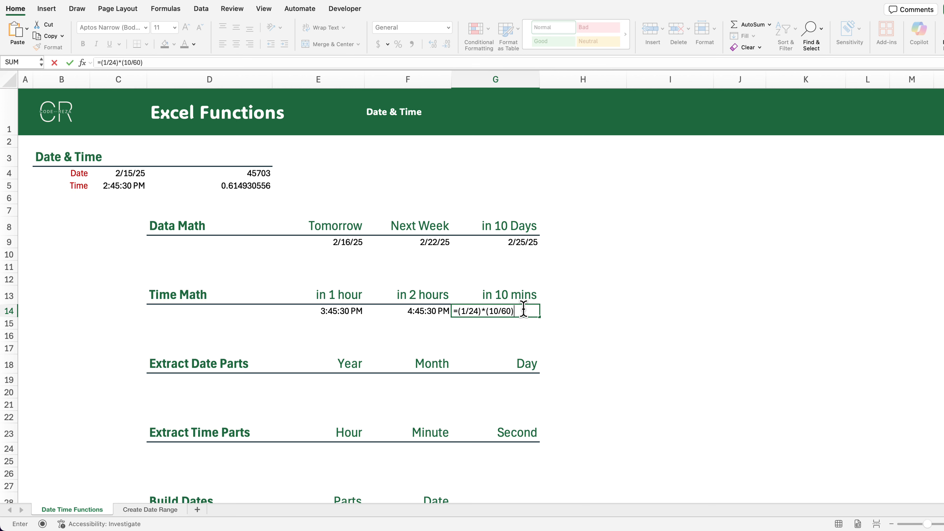
type("+")
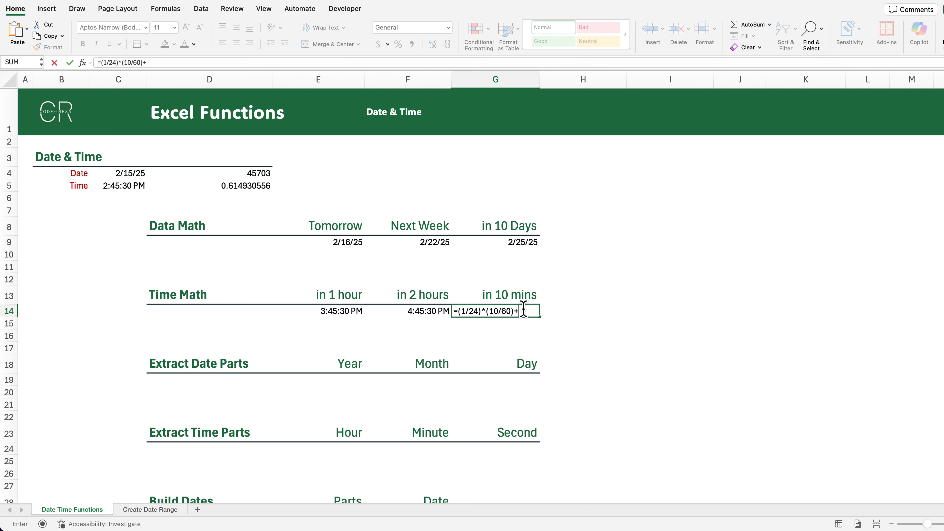
left_click(131, 186)
key("Return")
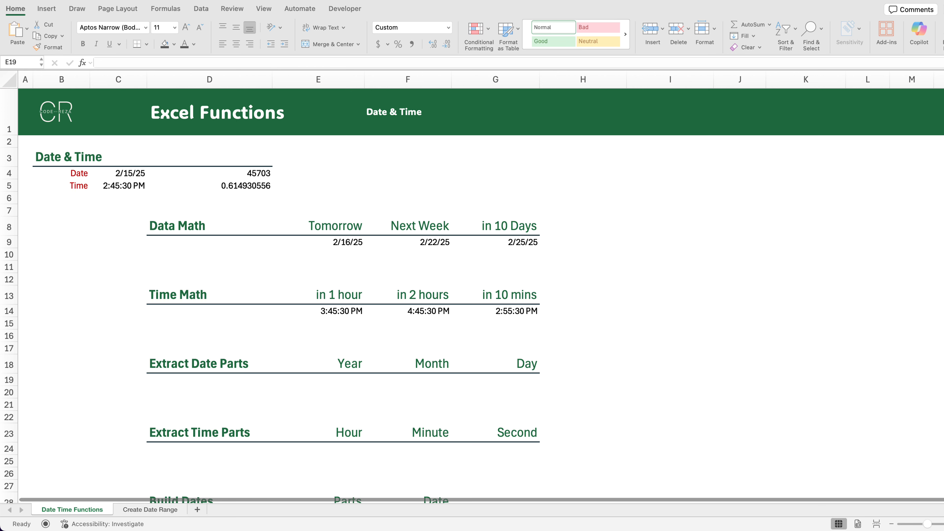
- Extract the year from the date in C4 into cell E19 with the YEAR function
key("Down")
left_click(359, 372)
type("=")
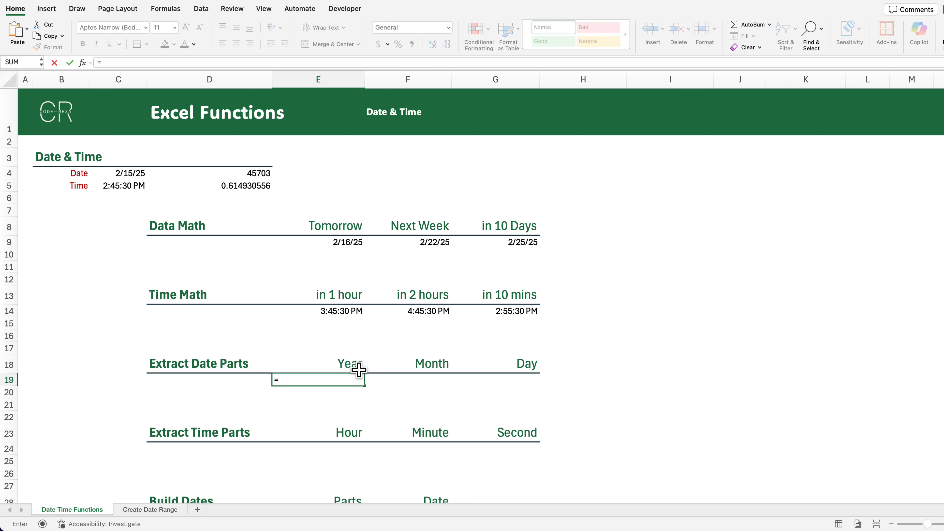
type("YEAR(")
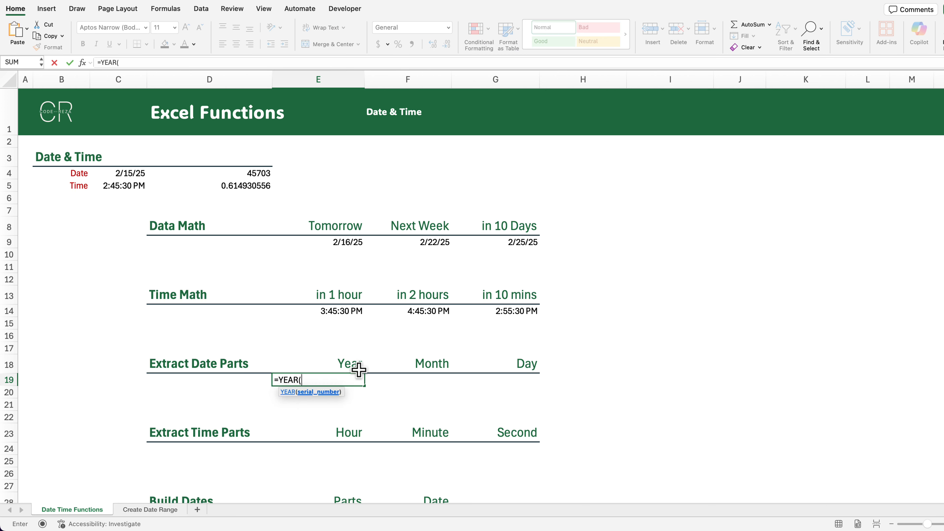
left_click(111, 174)
key("Return")
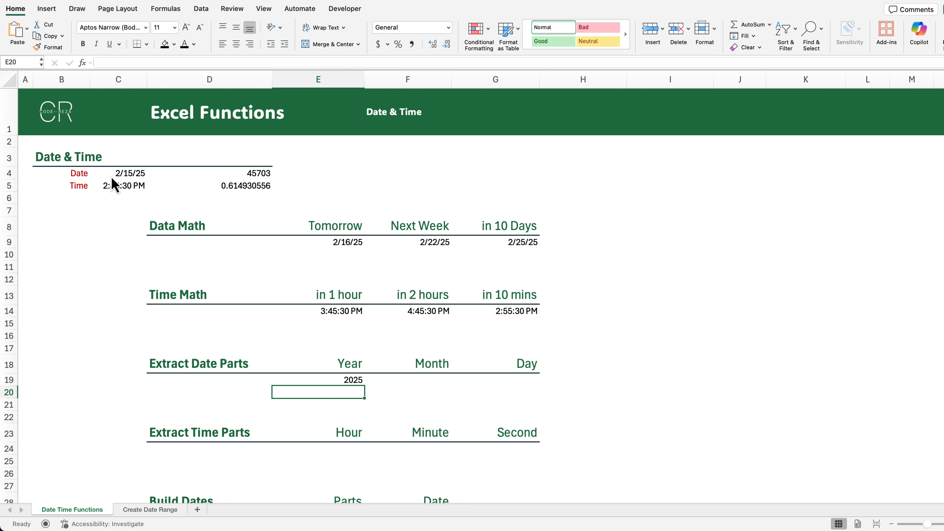
- Extract the month from the date into cell F19 with the formula =MONTH(C4)
left_click(428, 379)
type("=")
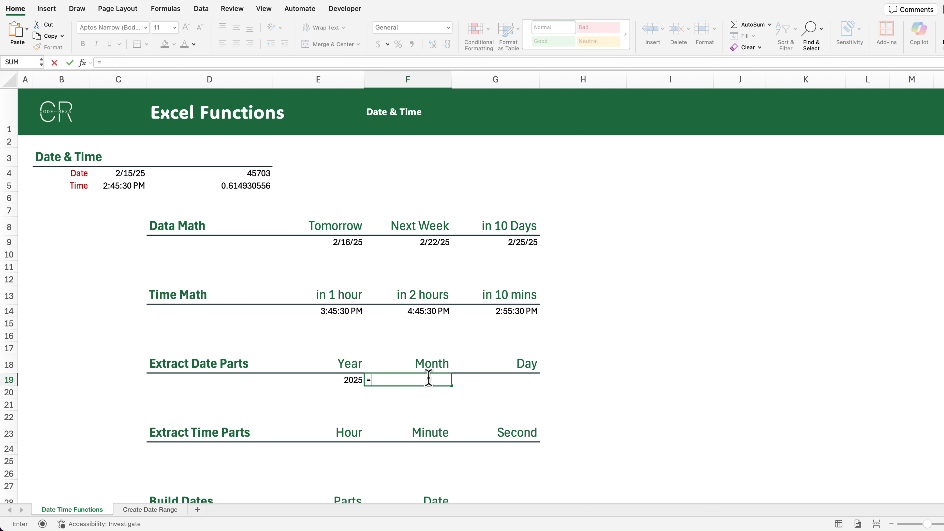
type("MONTH(")
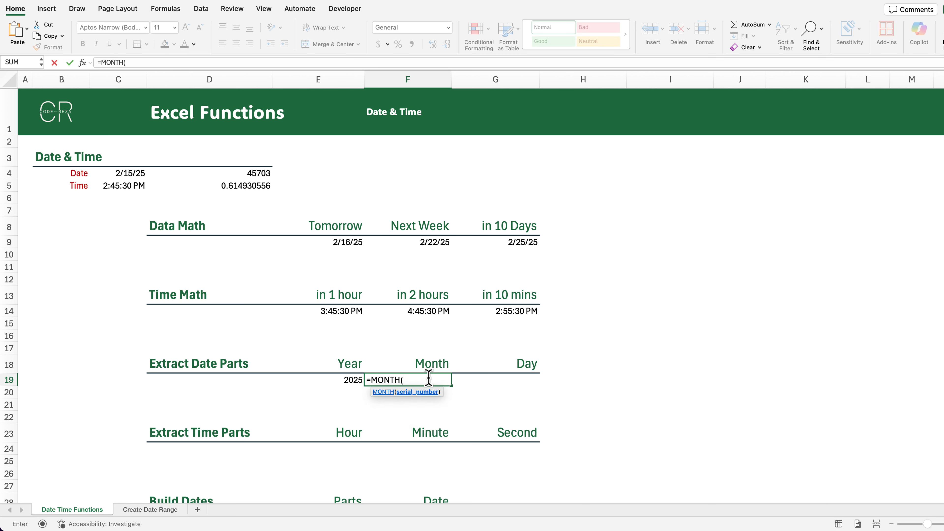
left_click(128, 173)
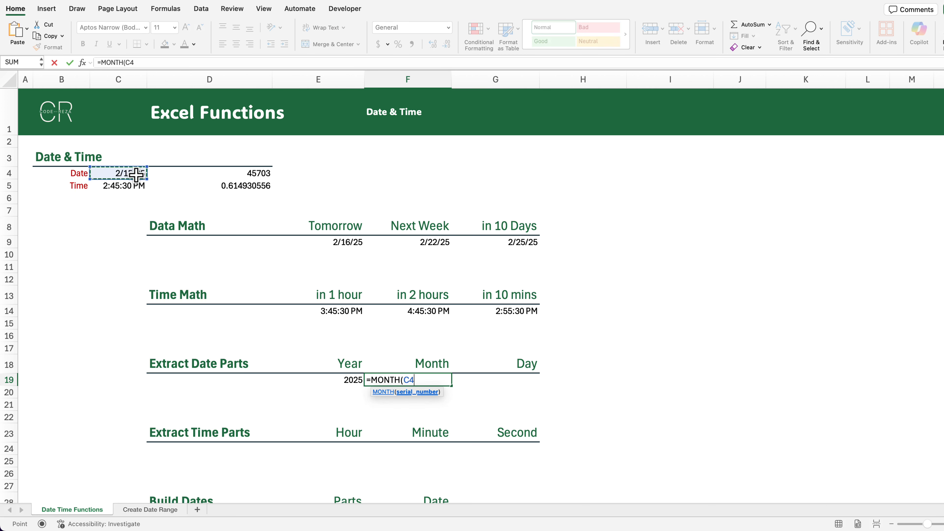
type(")")
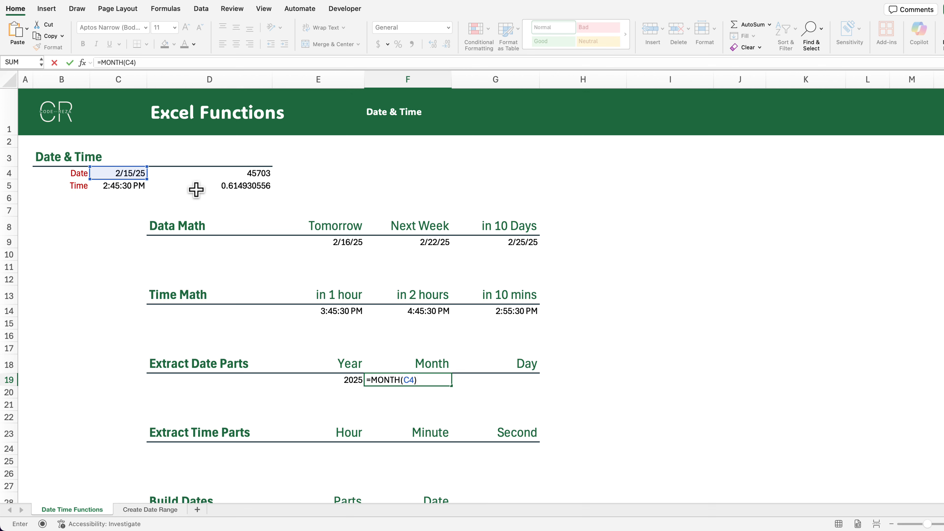
key("Return")
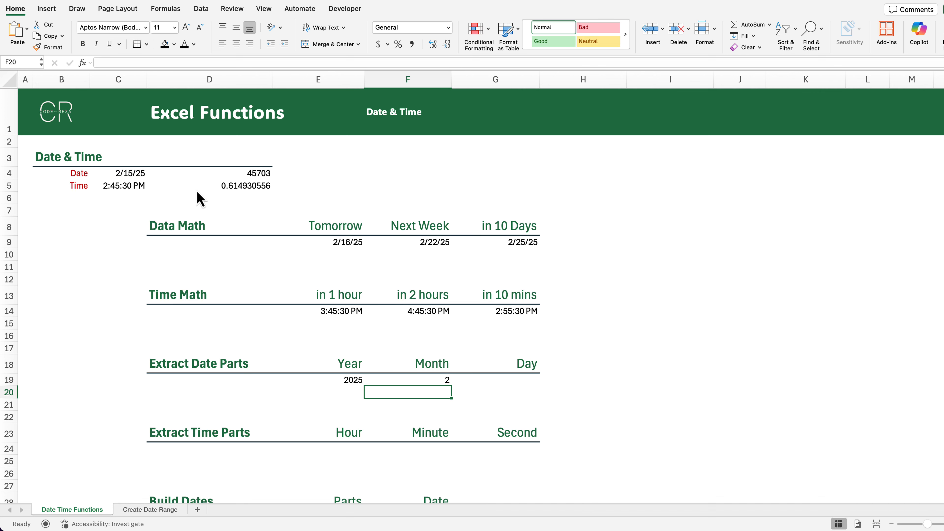
- Extract the day from the date into cell G19 with the formula =DAY(C4)
left_click(533, 382)
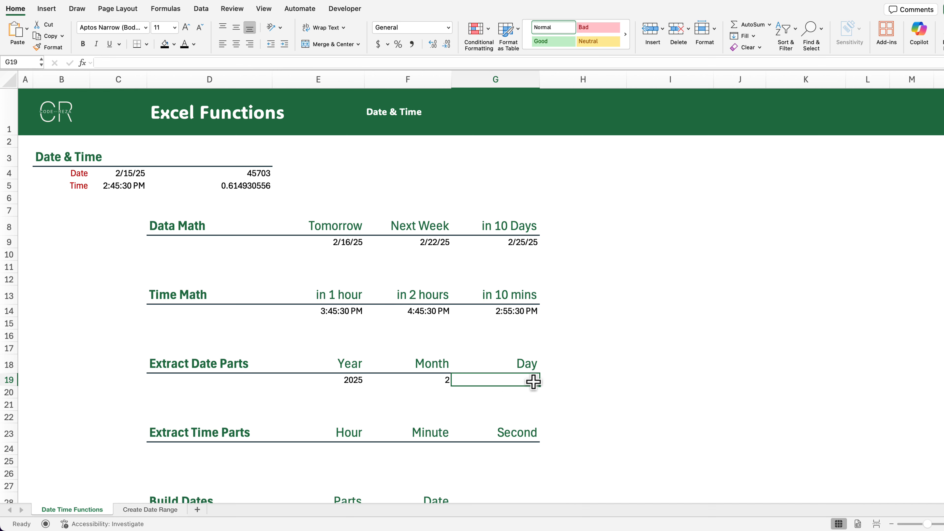
type("=D")
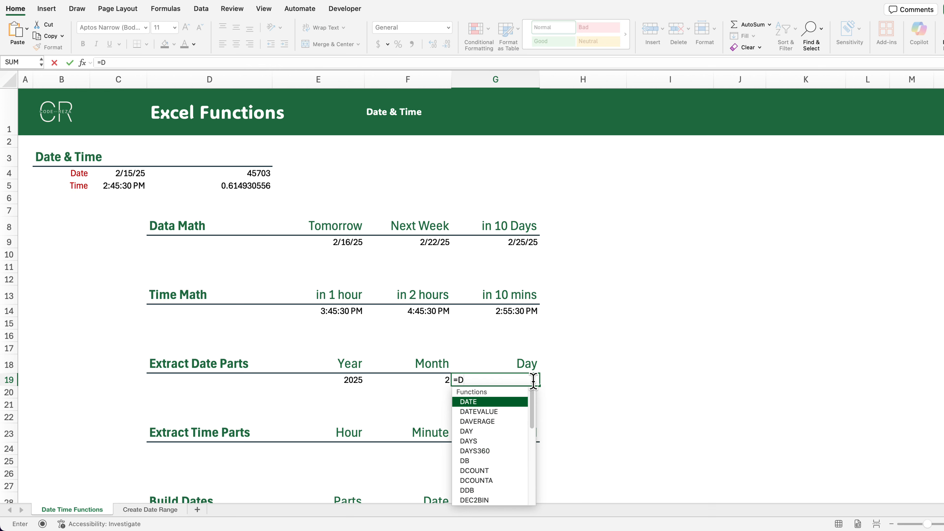
type("AY(")
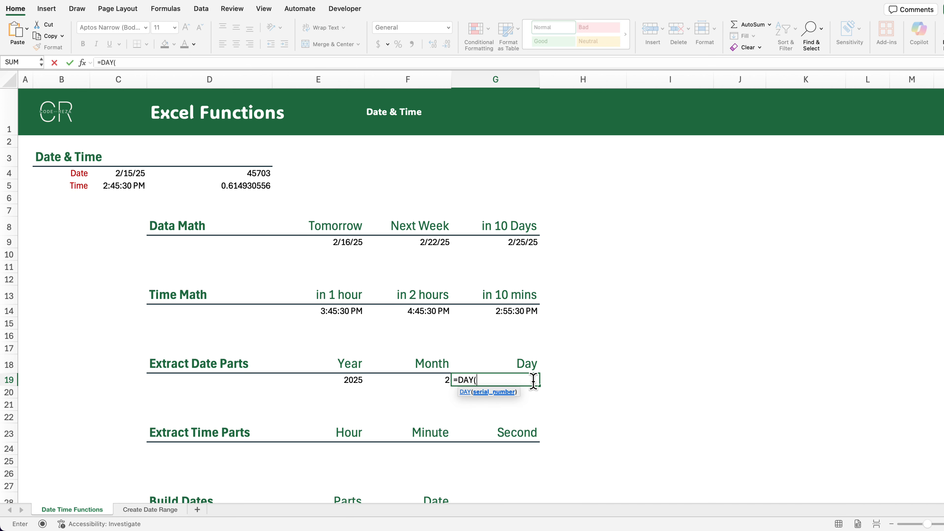
left_click(120, 171)
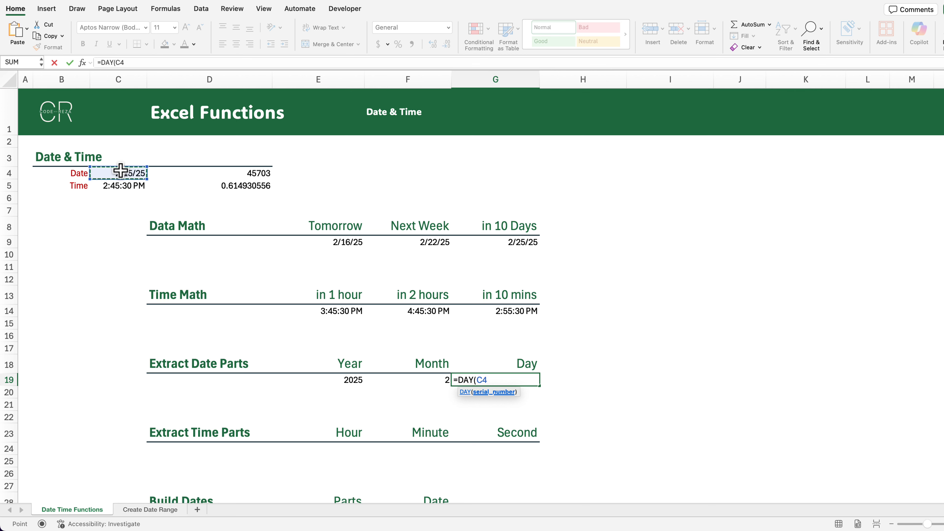
type(")")
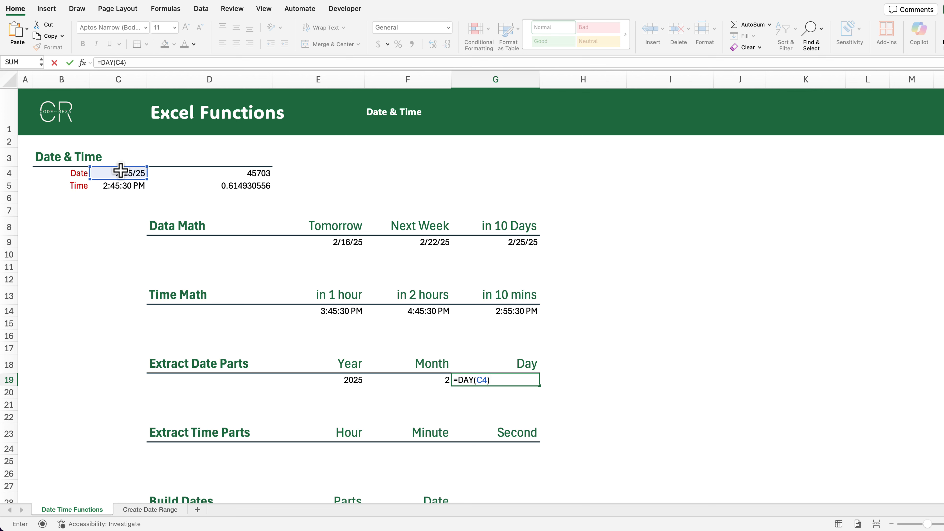
key("Return")
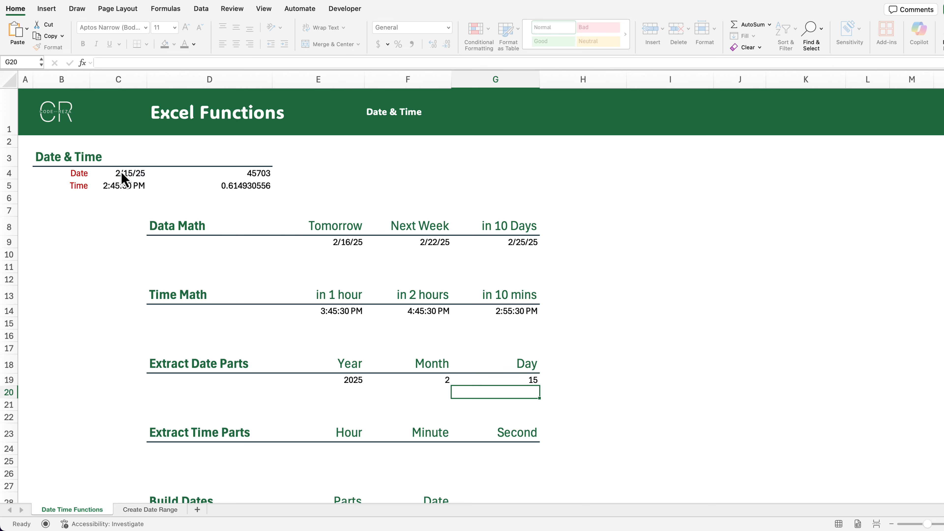
- Extract the hour from the time into cell E24 with the formula =HOUR(C5)
left_click(335, 452)
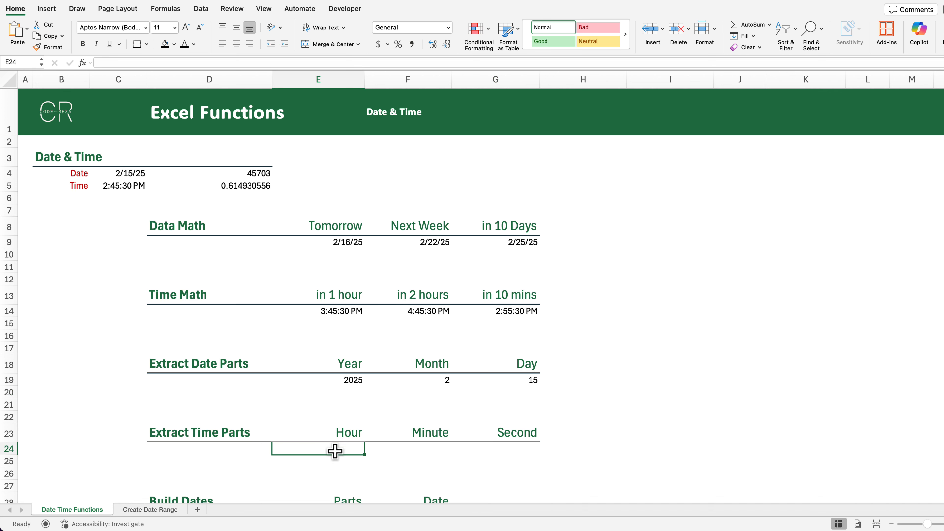
type("=HOUR(")
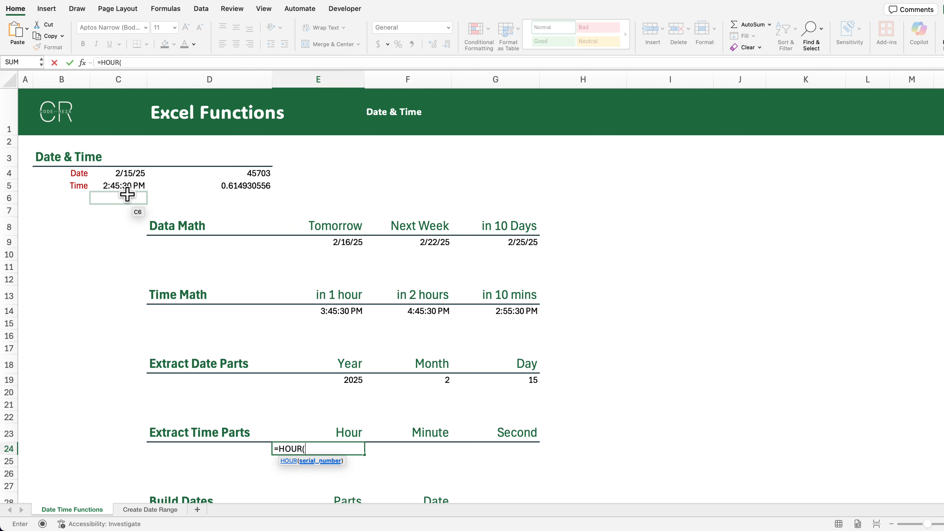
left_click(133, 184)
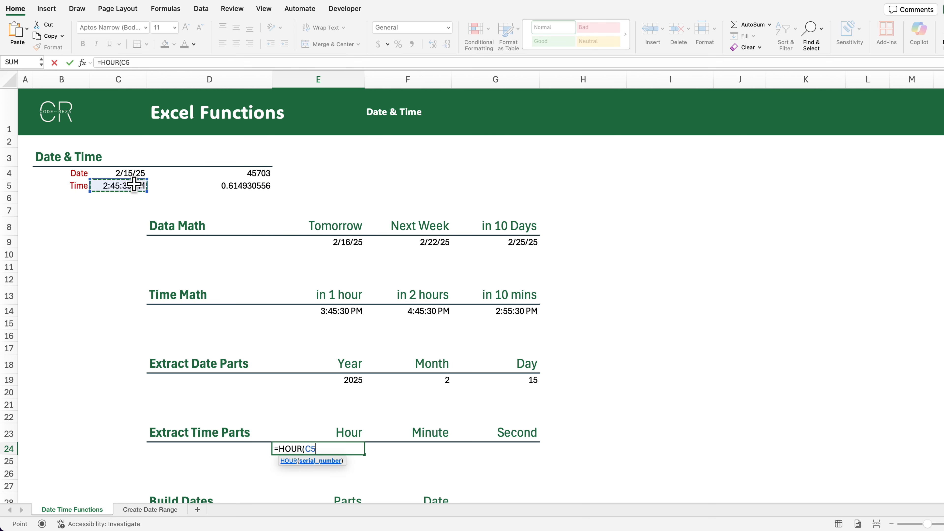
type(")")
key("Return")
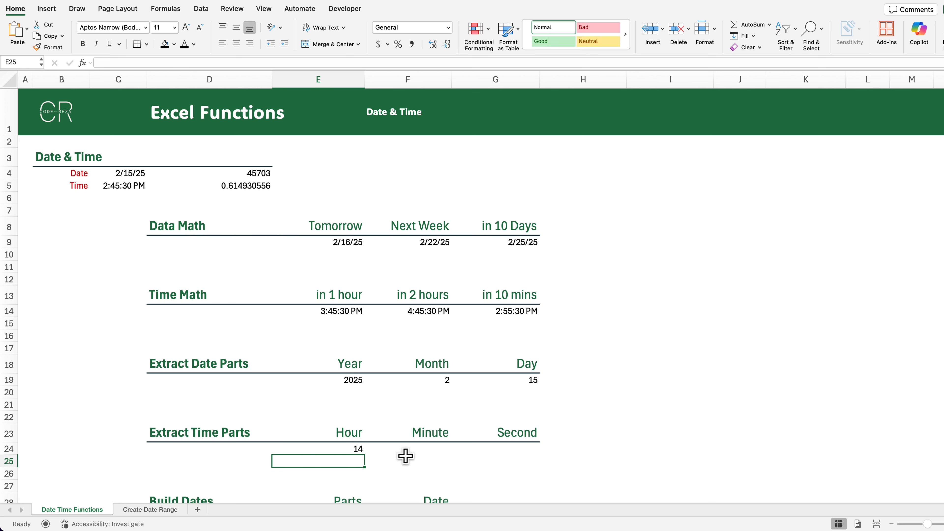
- Extract the minute from the time into cell F24 with the formula =MINUTE(C5)
left_click(412, 449)
type("=MIN")
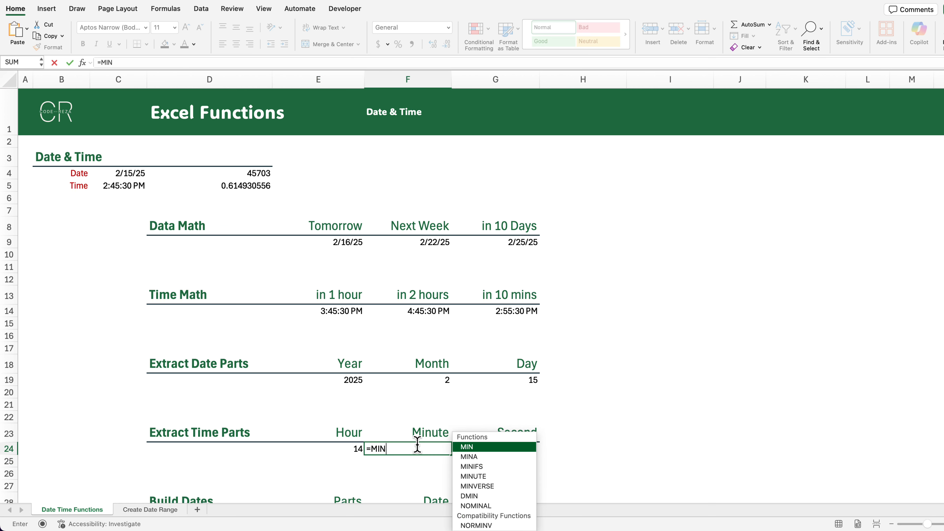
key("Down")
key("Down")
key("Down")
key("Tab")
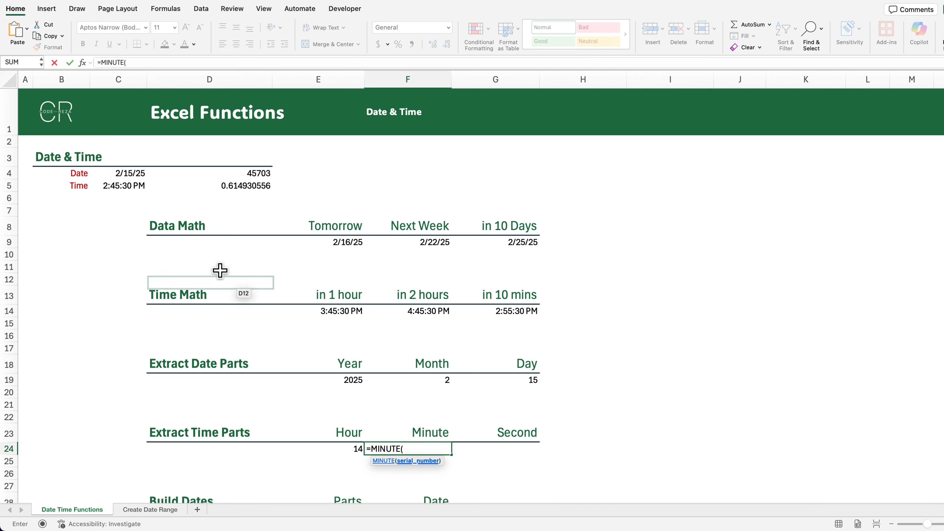
left_click(120, 185)
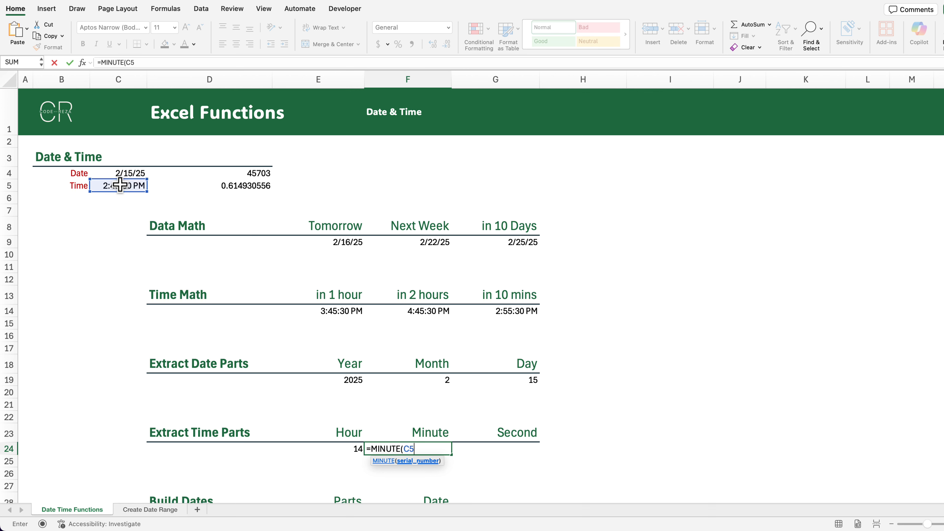
type(")")
key("Return")
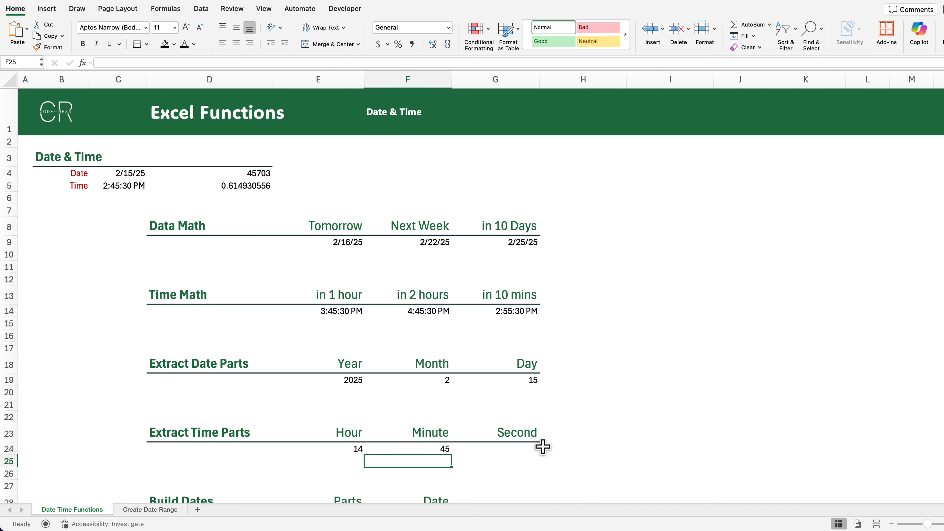
- Extract the second from the time into cell G24 with the formula =SECOND(C5)
left_click(527, 449)
type("=SEC")
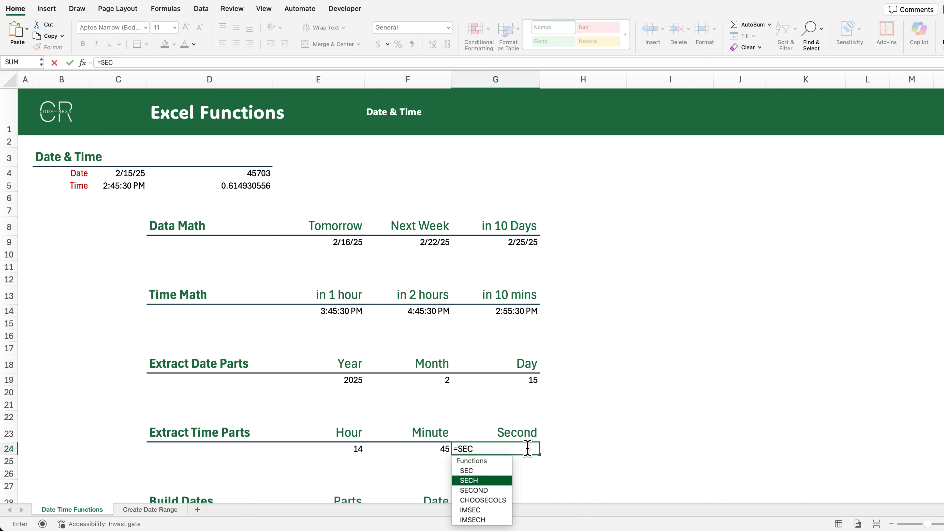
key("Down")
key("Tab")
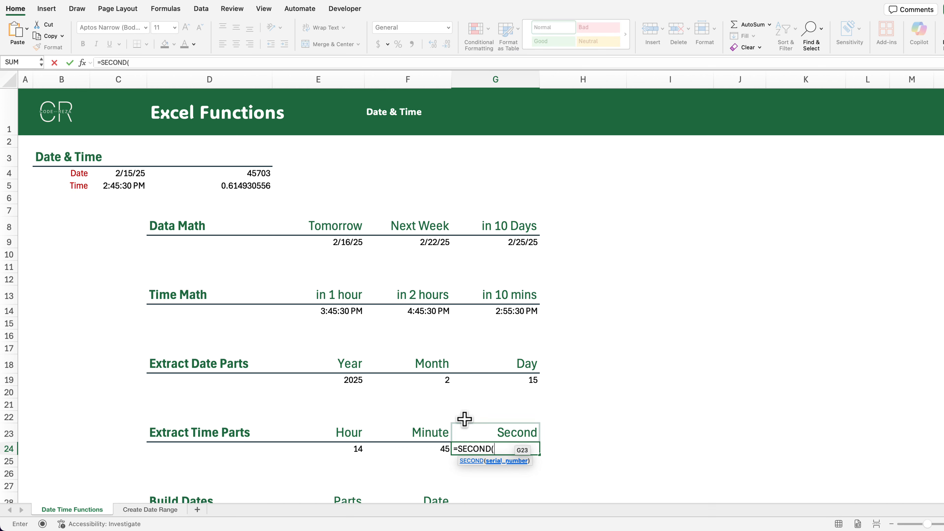
left_click(125, 186)
type(")")
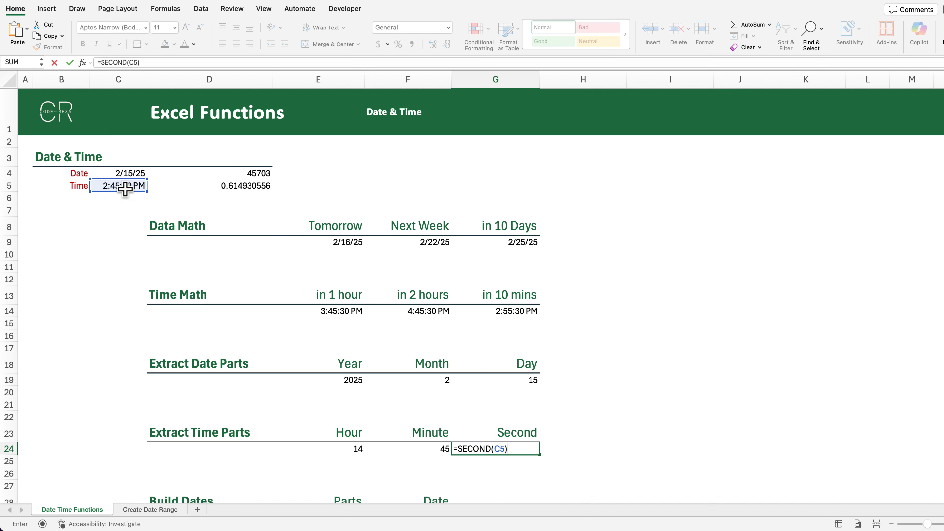
key("Return")
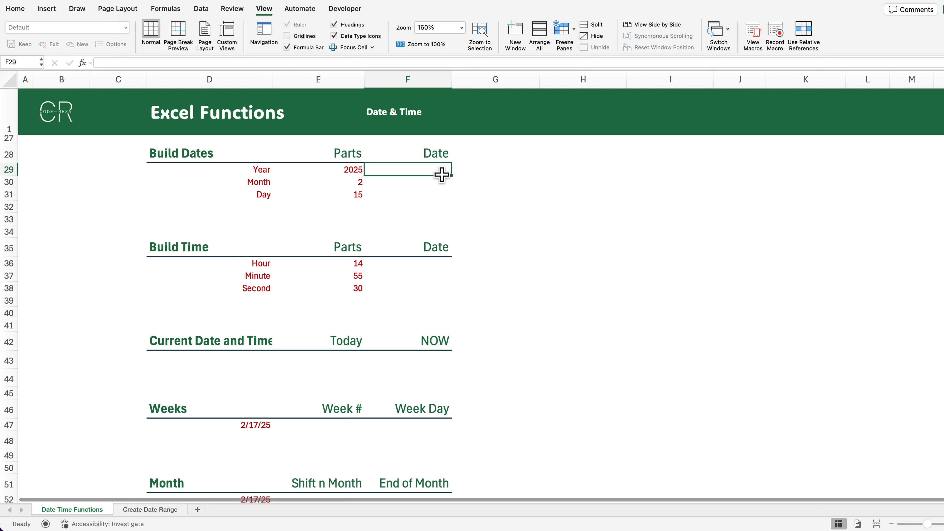
- Build the date from its year, month and day parts in cell F29 with the formula =DATE(E29,E30,E31)
type("=")
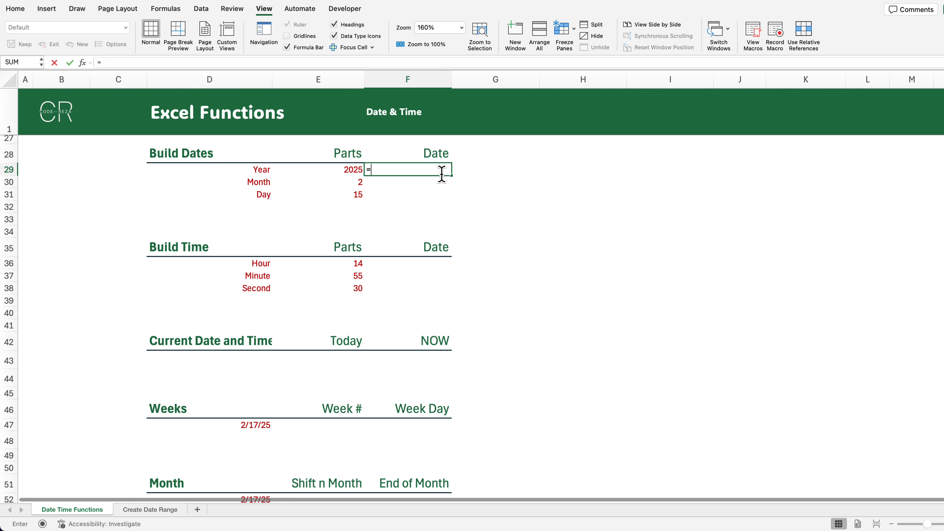
type("DATE(")
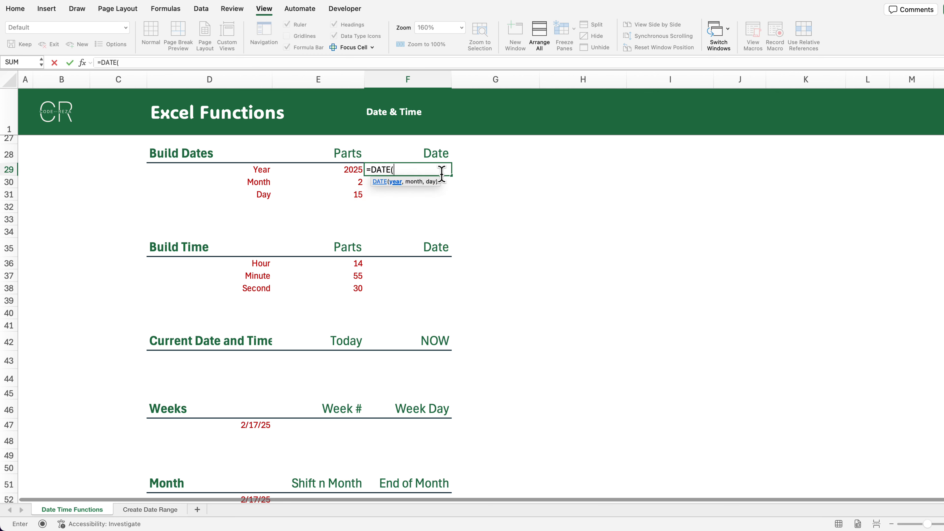
left_click(354, 170)
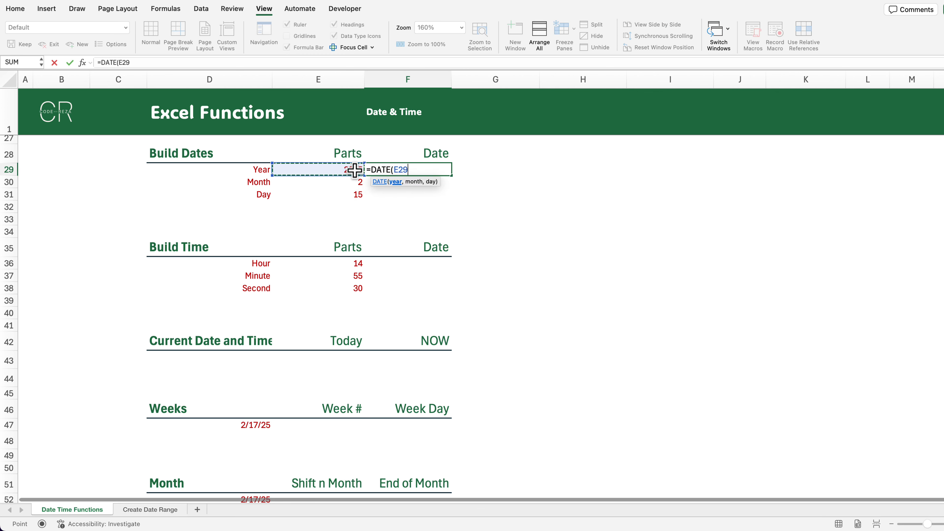
type(",")
left_click(355, 181)
type(",")
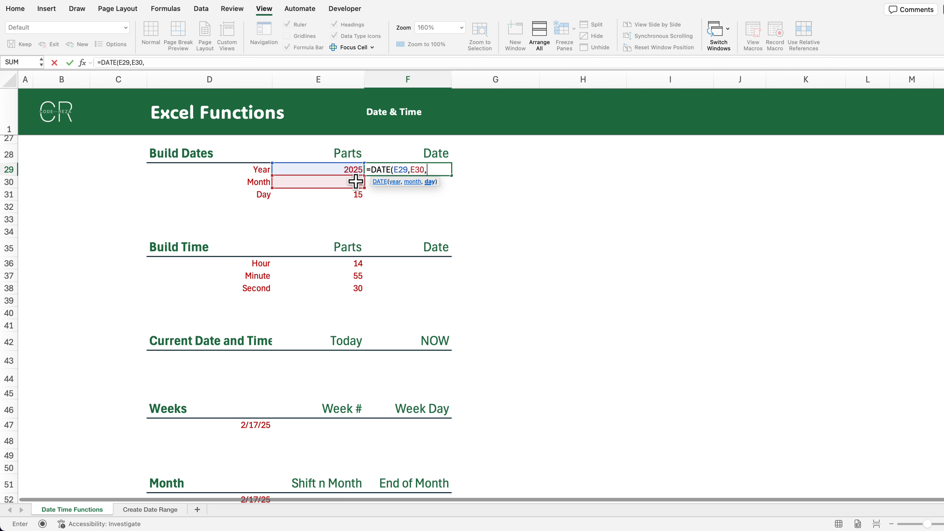
left_click(354, 194)
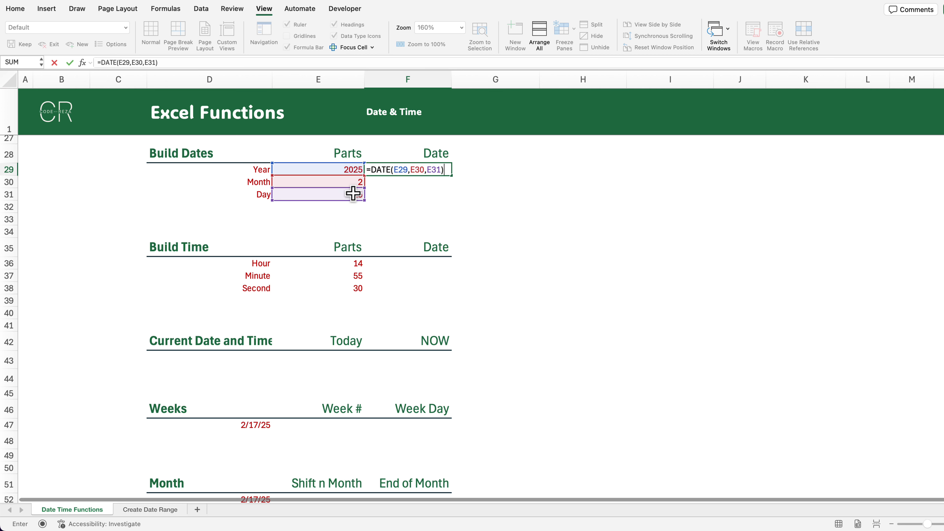
key("Return")
- Build the time from its hour, minute and second parts in cell F36 with the formula =TIME(E36,E37,E38)
left_click(443, 262)
type("=TIME(")
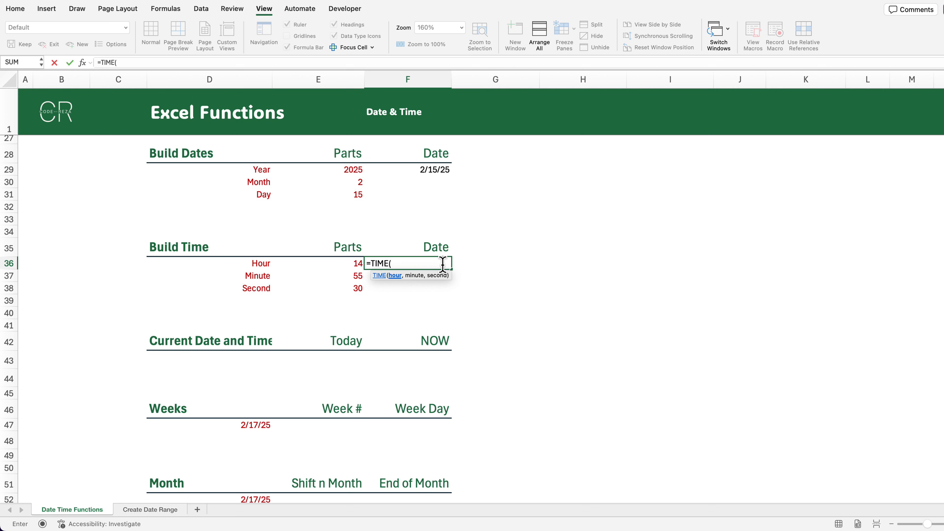
left_click(335, 263)
type(",")
left_click(339, 275)
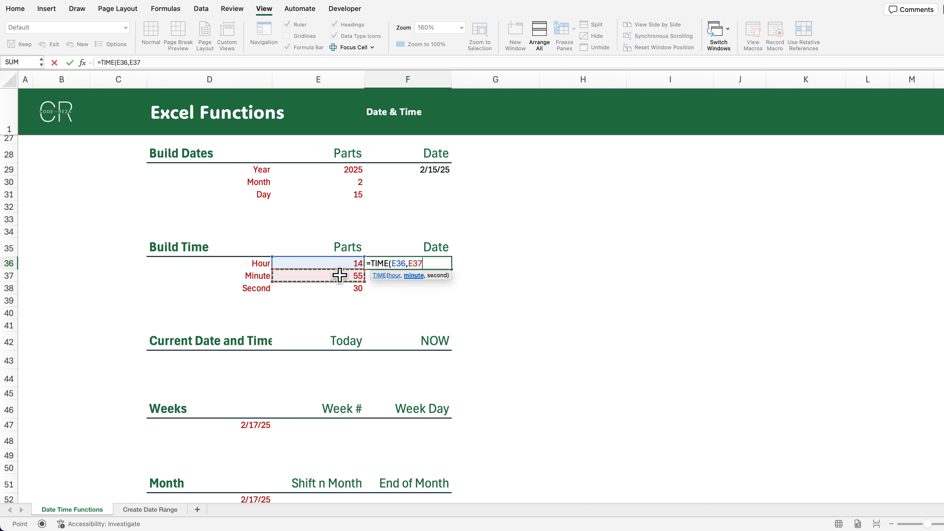
type(",")
left_click(340, 288)
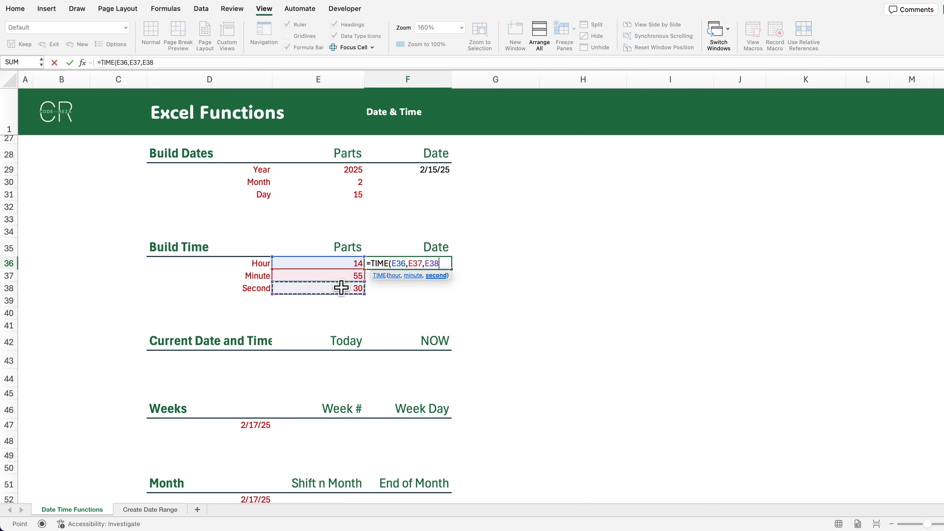
key("Return")
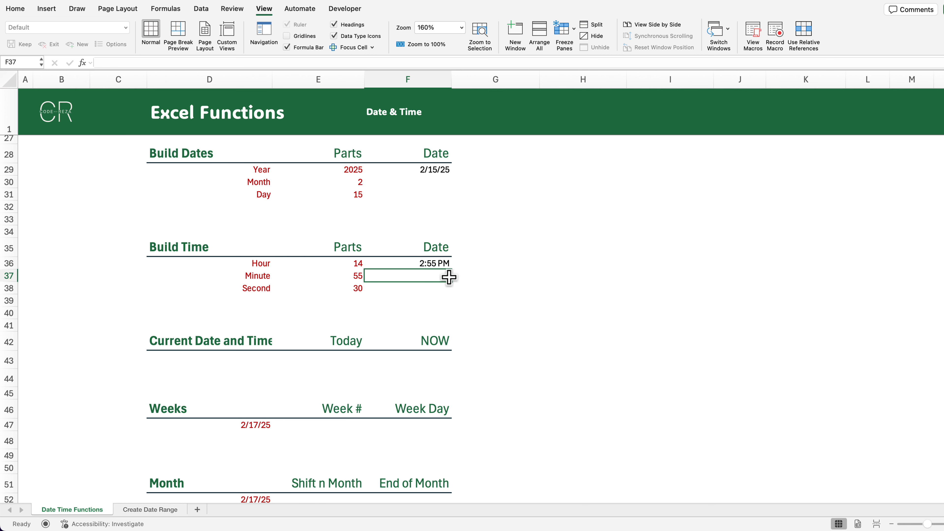
- Check the available number formats for the built time in cell F36
left_click(431, 266)
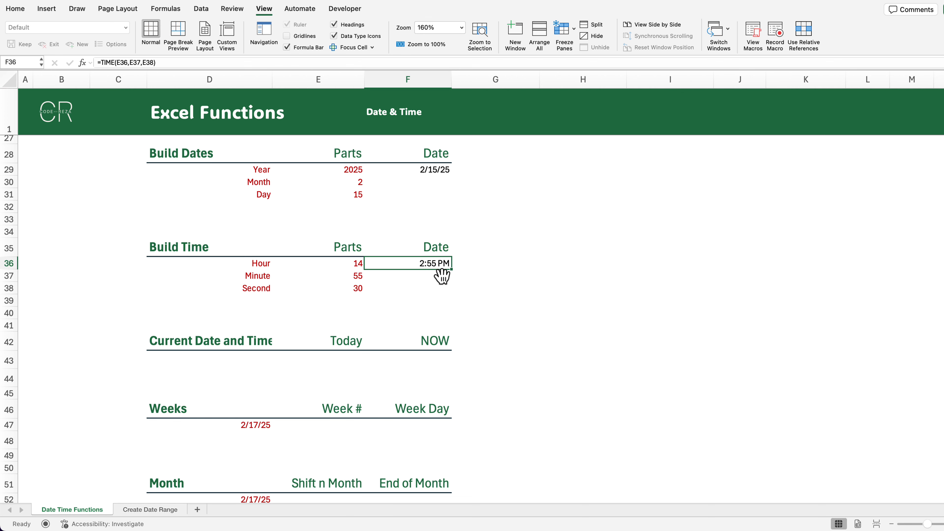
left_click(11, 9)
left_click(449, 29)
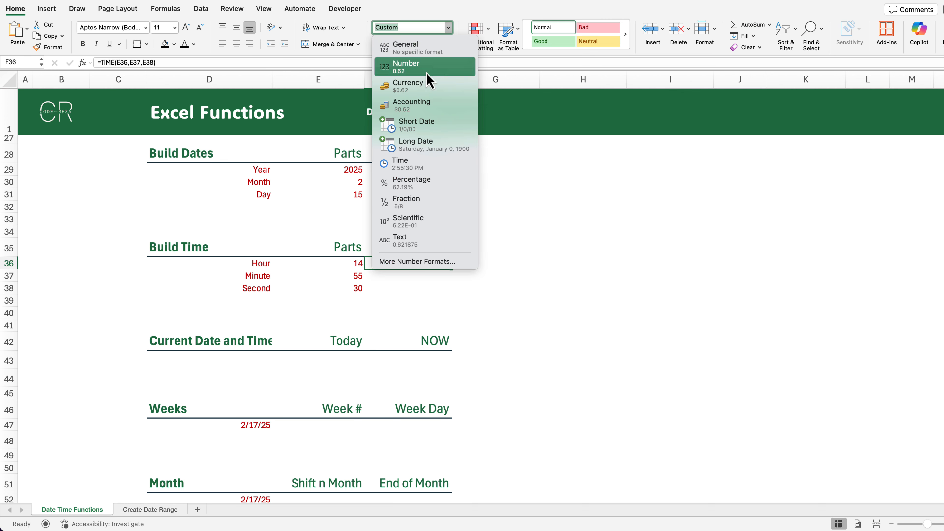
- Enter the current date in cell E43 under Today with the formula =TODAY()
left_click(368, 352)
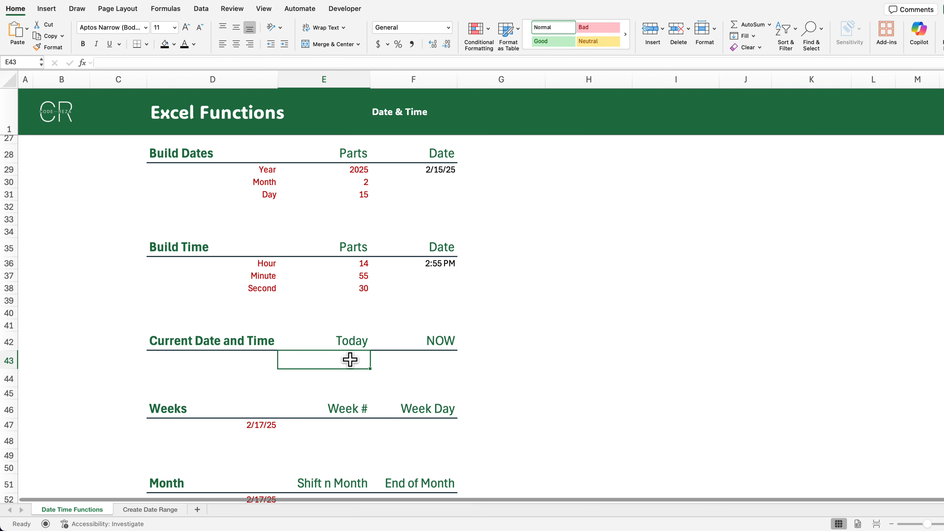
type("=TODAY")
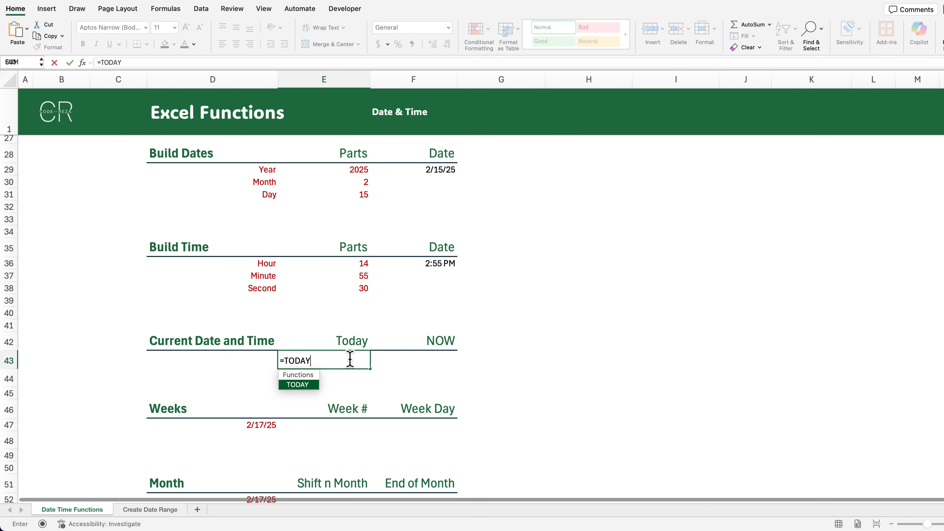
type("()")
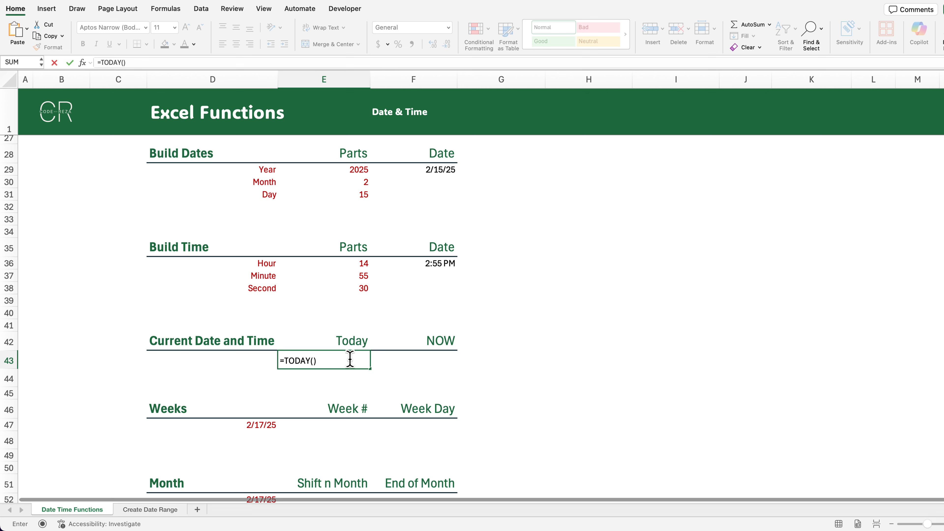
key("Return")
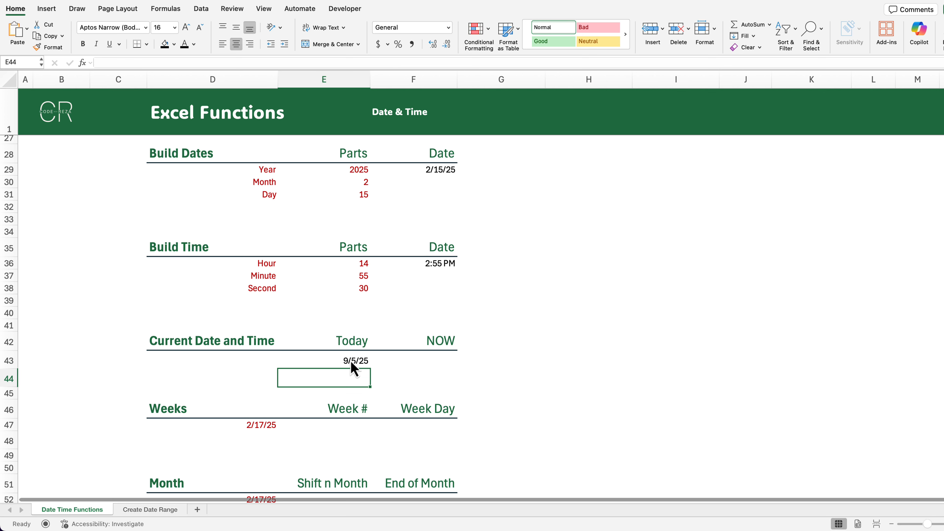
- Enter the current date and time in cell F43 with the formula =NOW()
left_click(428, 360)
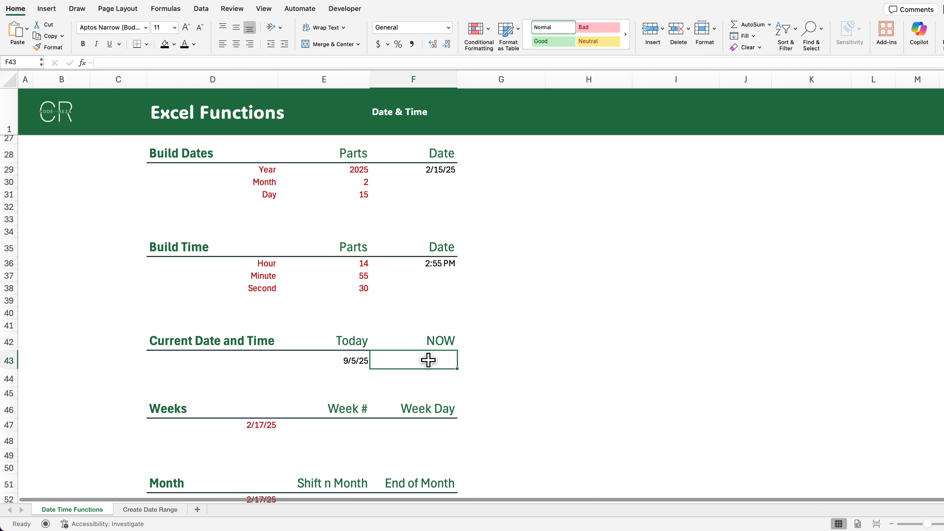
type("=")
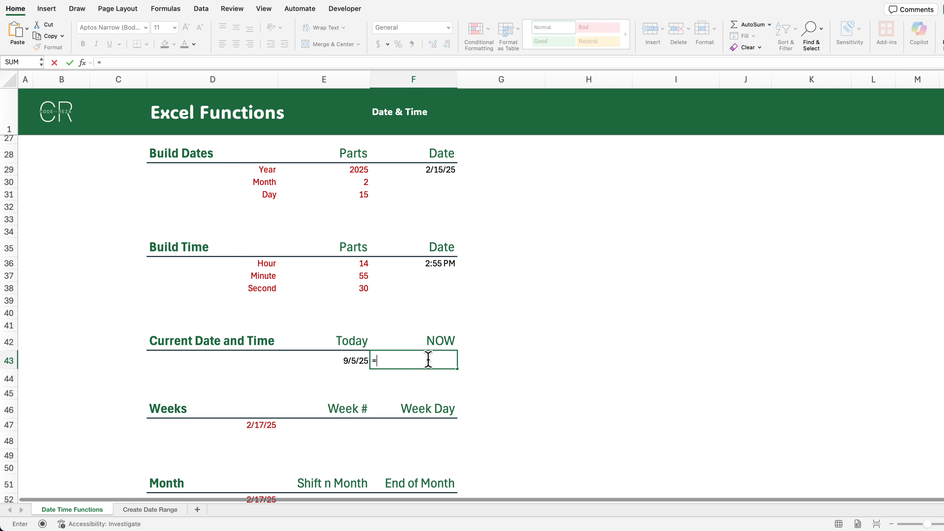
type("NOW()")
key("Return")
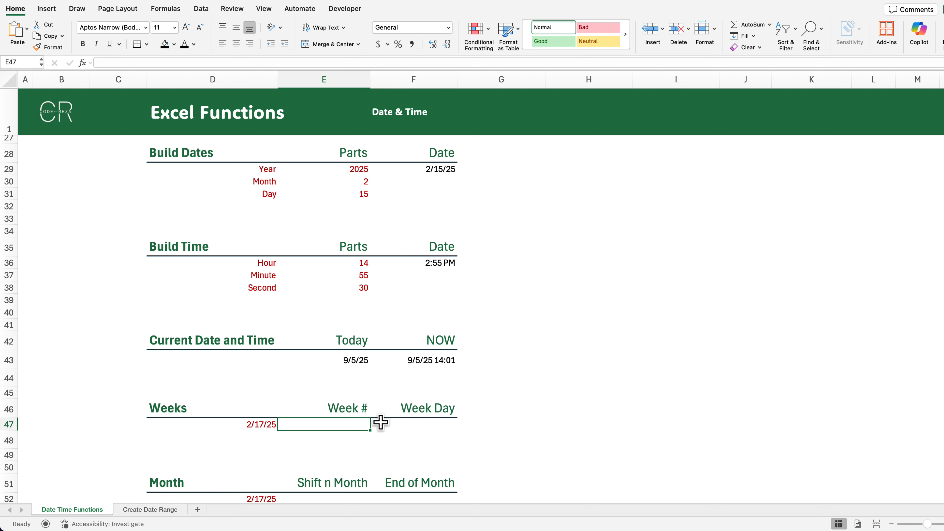
- Calculate the week number of the date in D47 in cell E47 with the WEEKNUM function
type("=W")
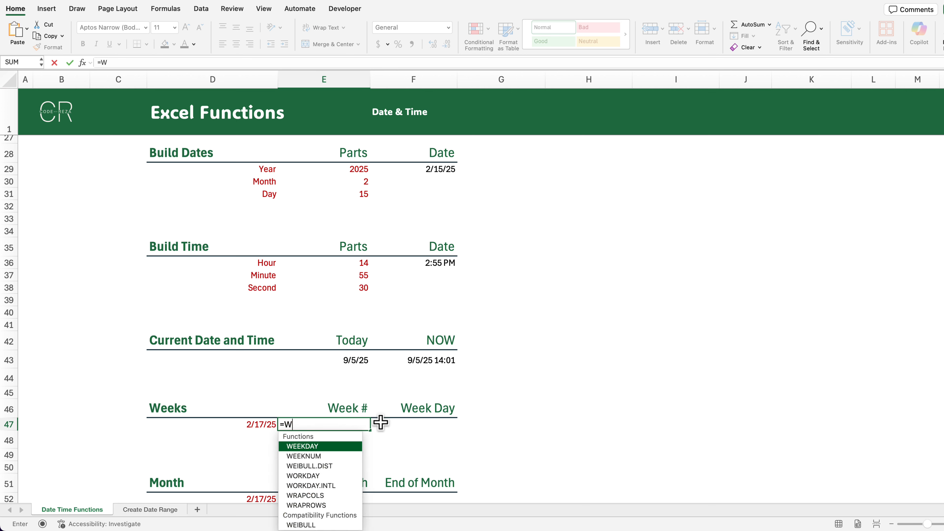
type("EE")
key("Down")
key("Tab")
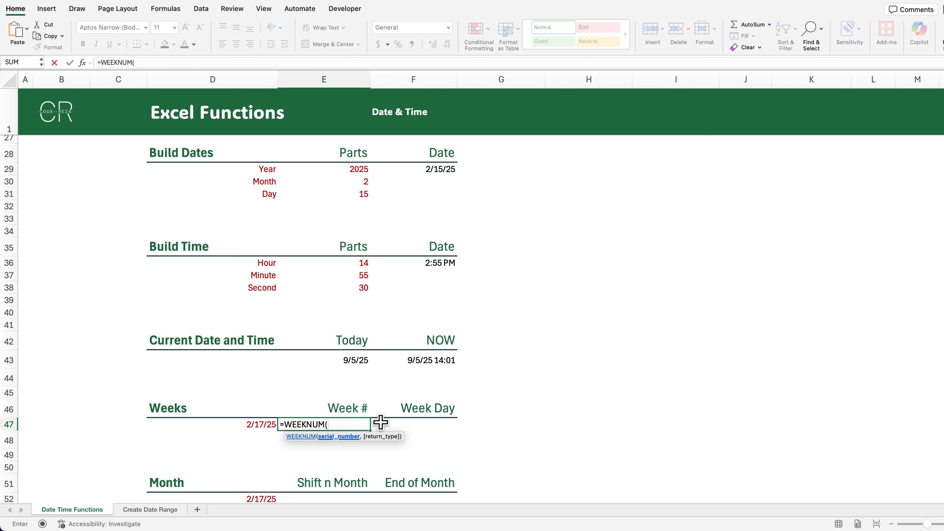
left_click(250, 423)
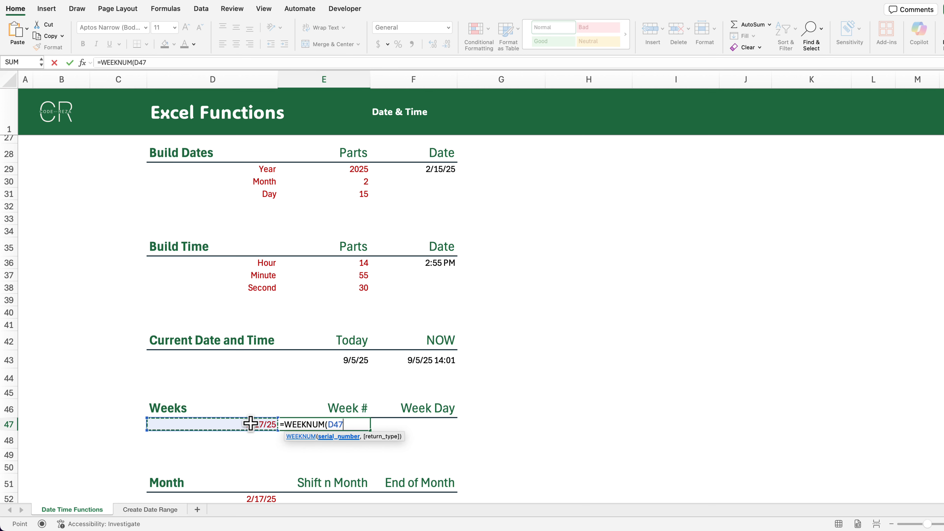
type(")")
left_click(345, 424)
type(",")
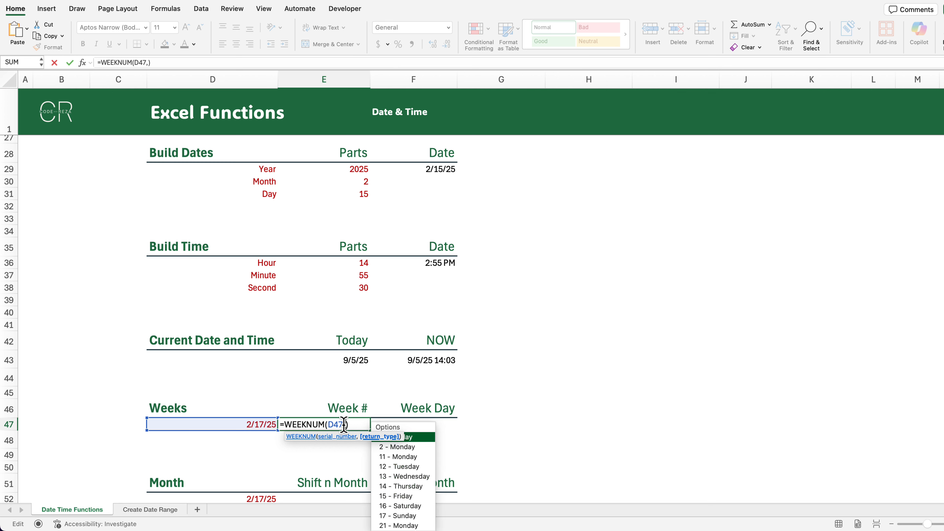
key("Escape")
key("Return")
- Calculate the weekday number of the date in cell F47, counting from Sunday, with the formula =WEEKDAY(D47,1)
left_click(405, 425)
type("=")
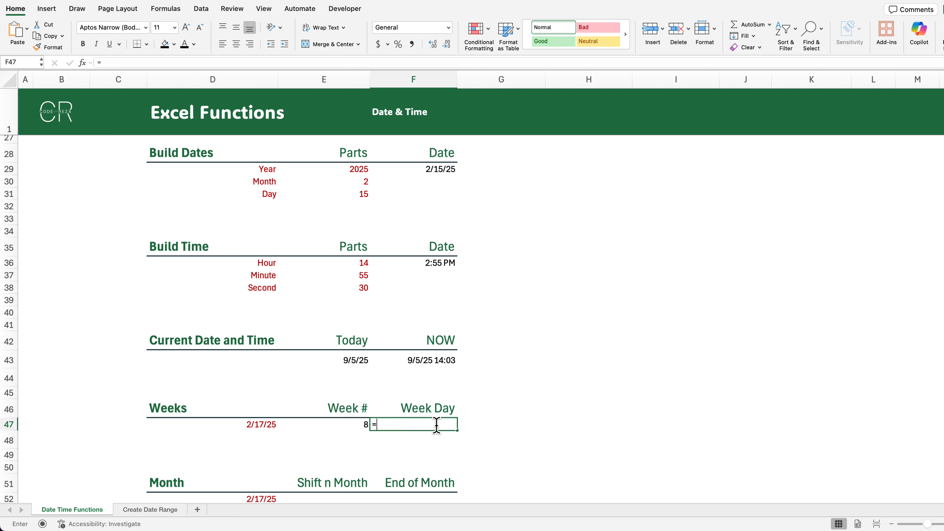
type("WEEKDAY(")
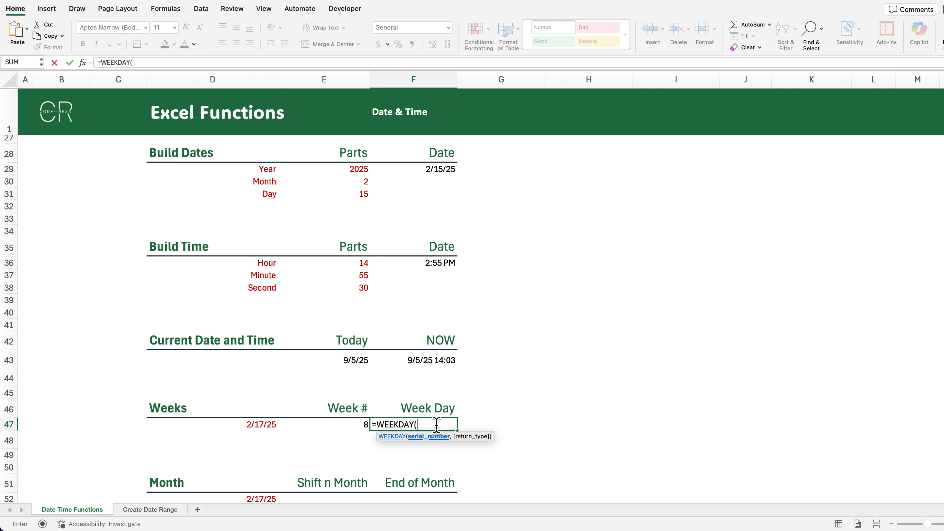
left_click(237, 425)
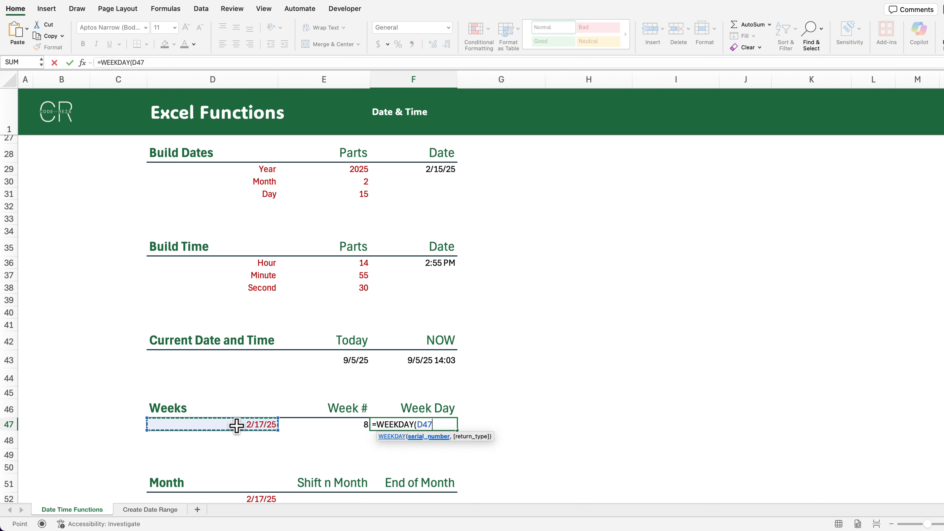
type(",")
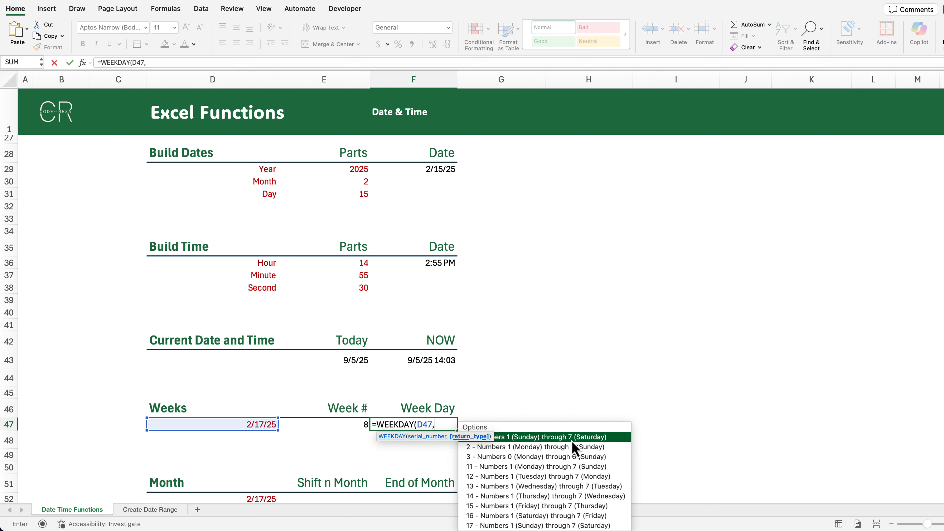
type("1)")
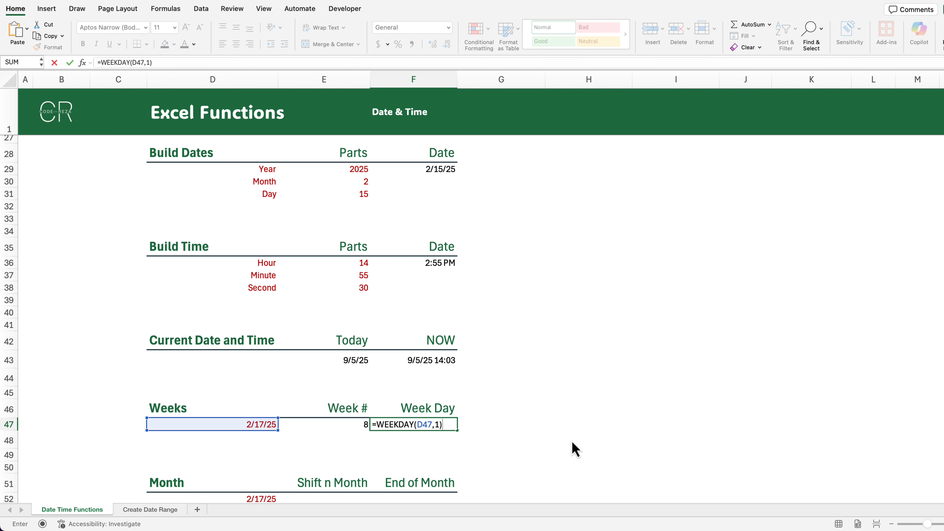
key("Return")
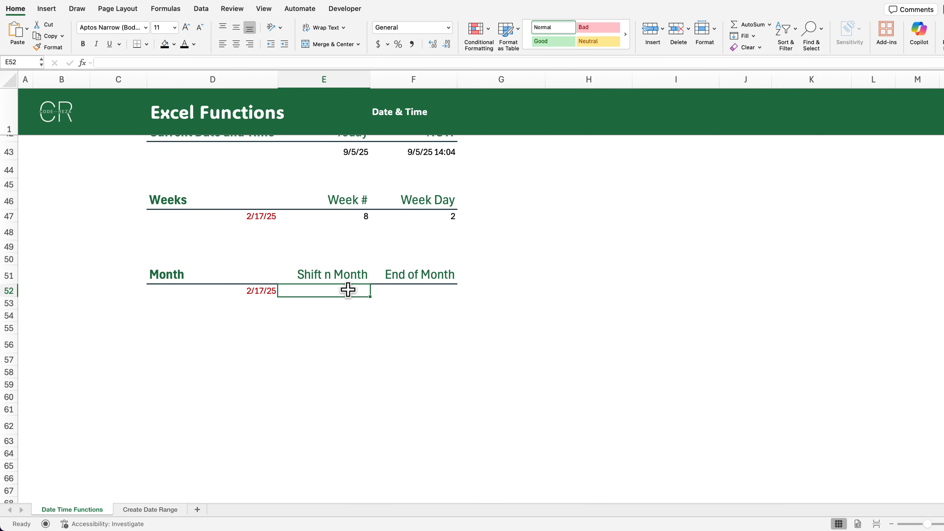
- Shift the date in D52 forward by two months in cell E52 with the formula =EDATE(D52,2)
type("=EDATE")
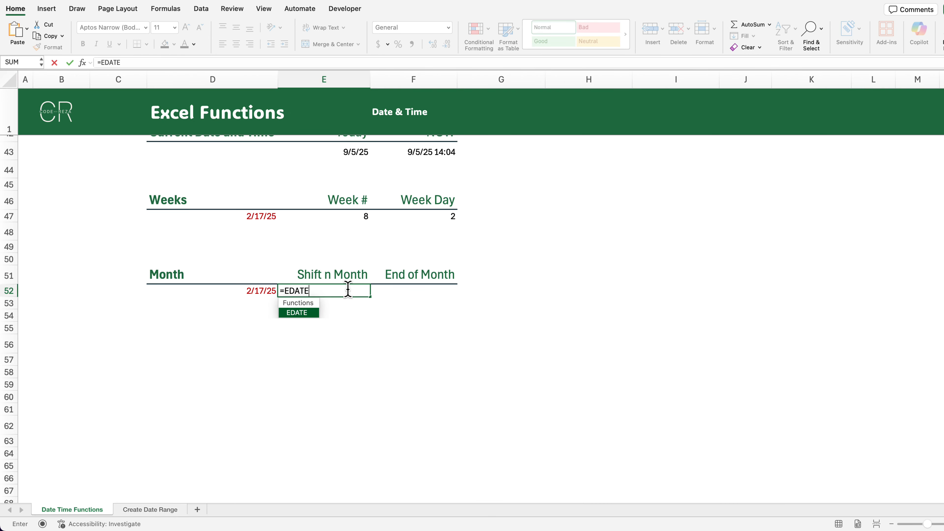
type("(")
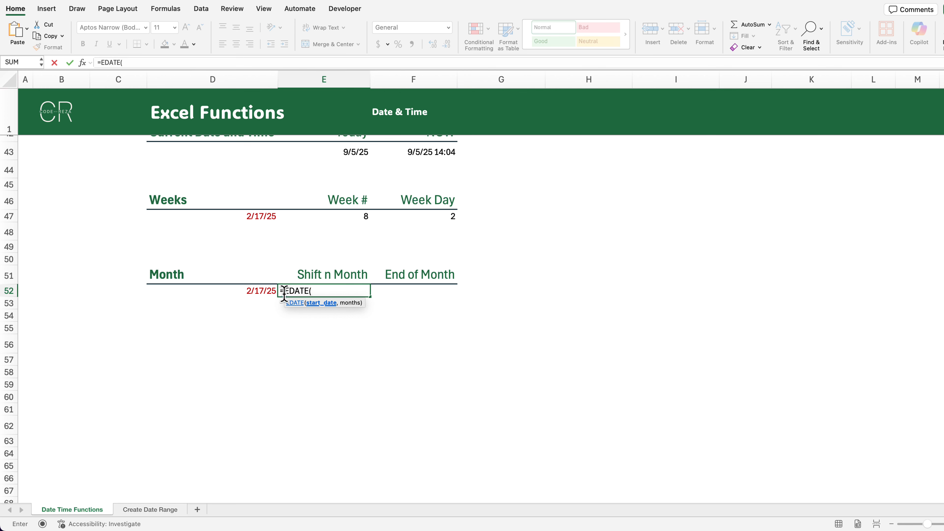
left_click(245, 290)
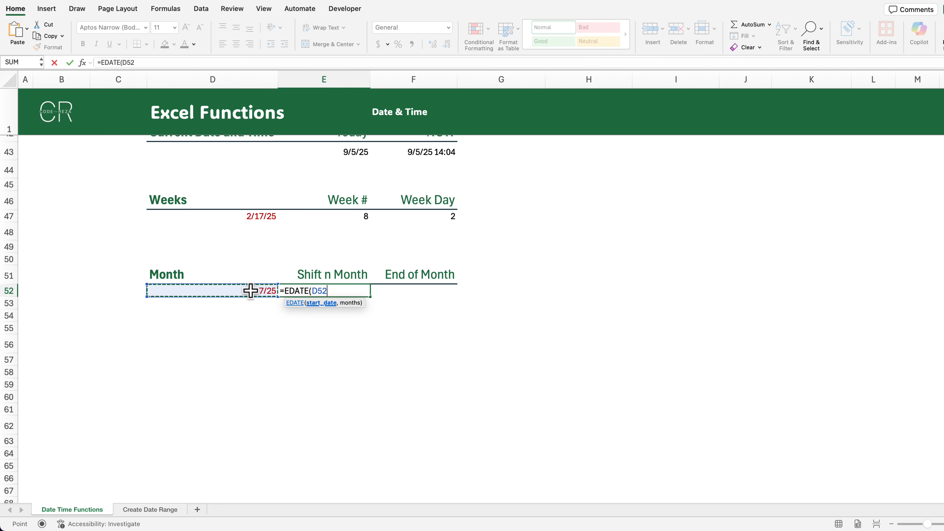
type(",2)")
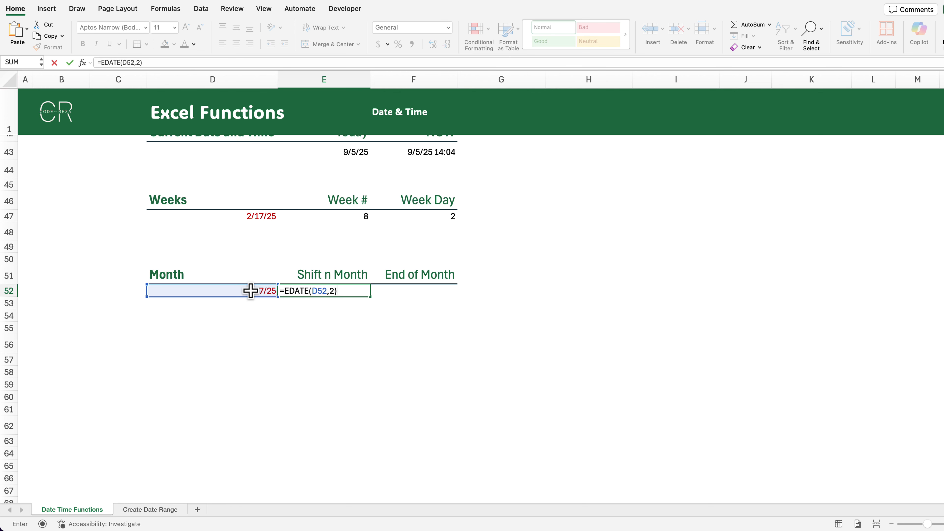
key("Return")
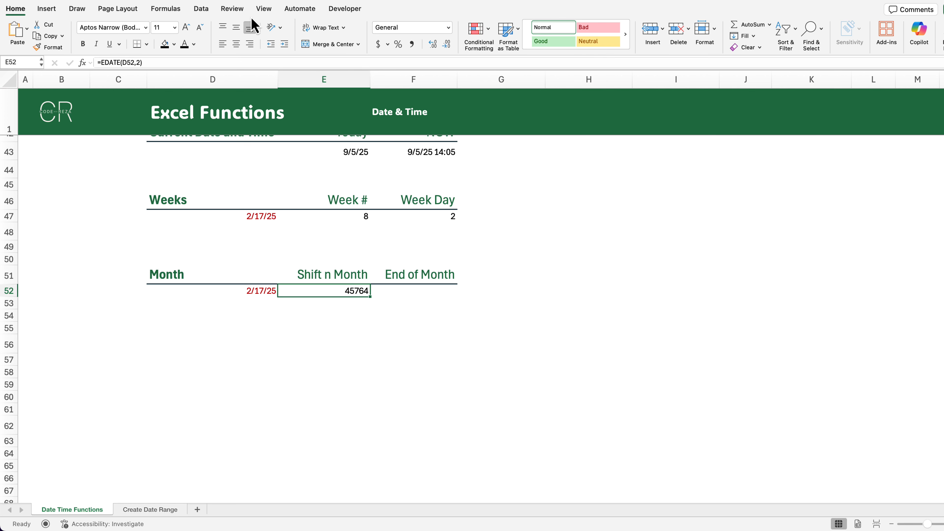
- Format the shifted date in cell E52 as Short Date
left_click(449, 27)
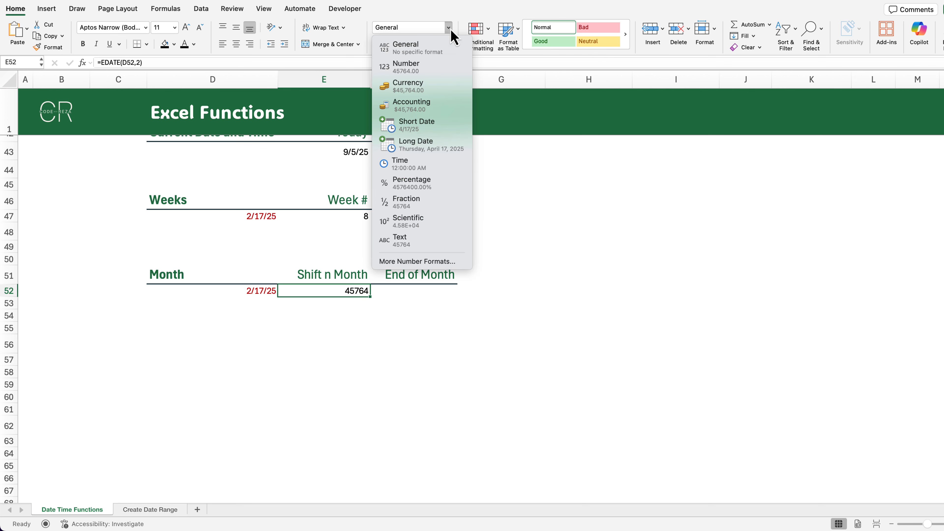
left_click(440, 128)
left_click(352, 300)
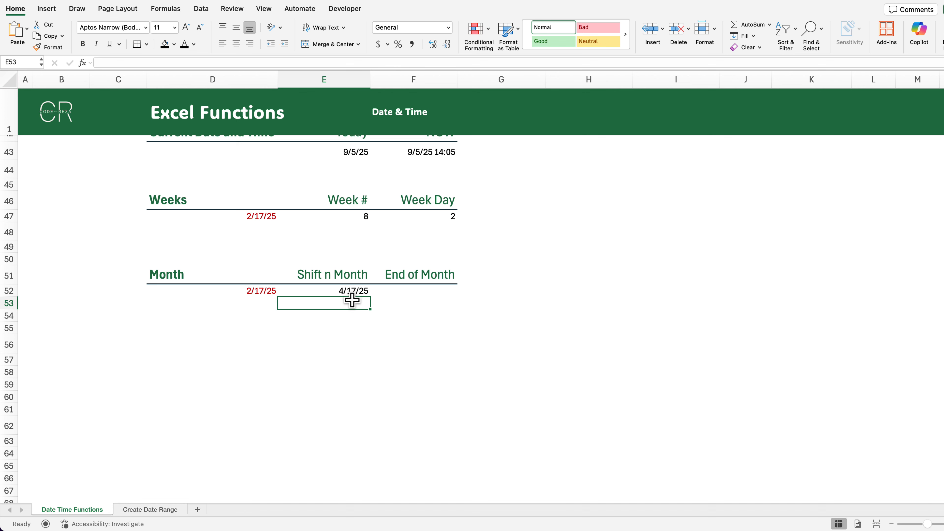
- Shift the date in D52 back by three months in cell E53 with the formula =EDATE(D52,-3)
type("=EDATE(")
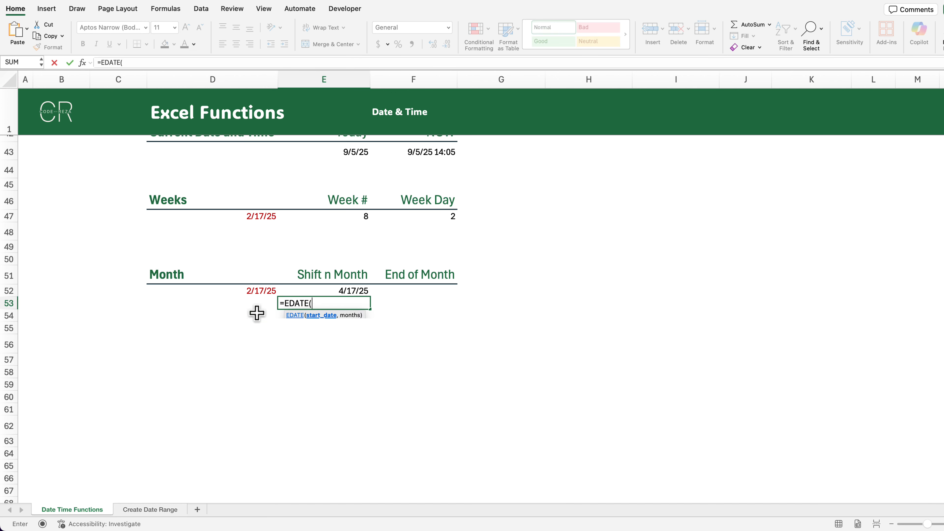
left_click(248, 292)
type(",")
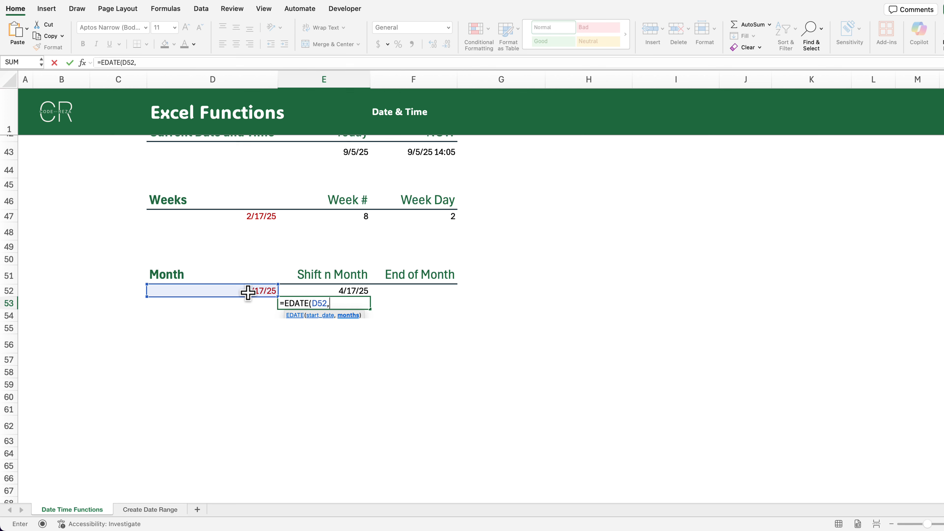
type("-3")
left_click(338, 303)
type(")")
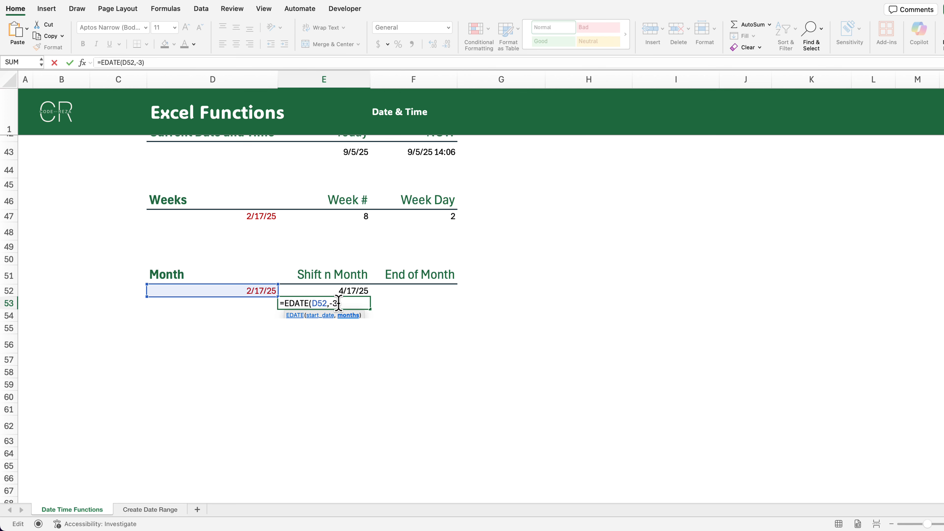
key("Return")
- Format the shifted date in cell E53 as Short Date
left_click(339, 304)
left_click(449, 28)
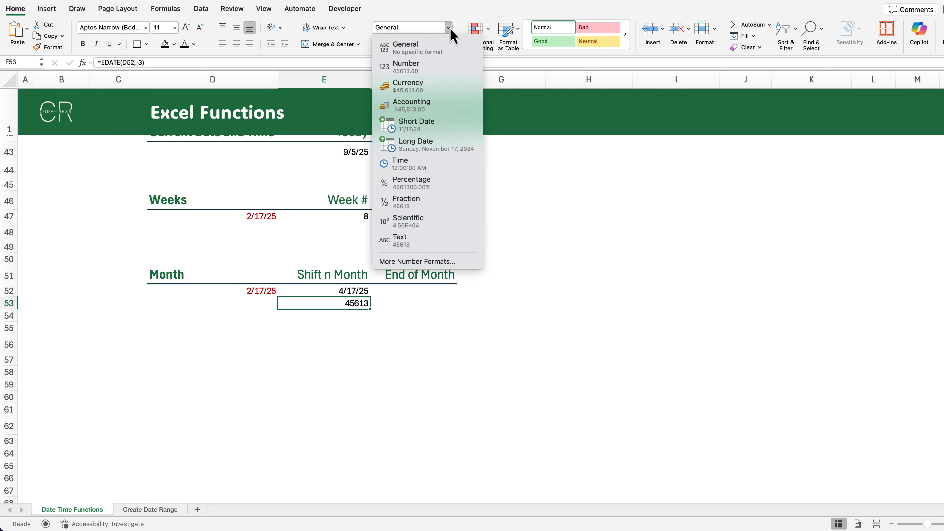
left_click(430, 123)
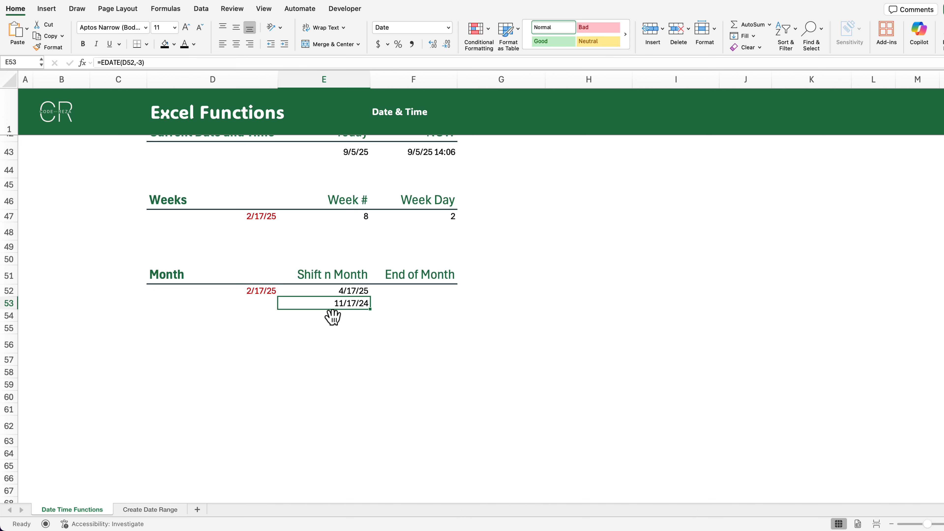
- Calculate the end of the month for the date in E52 in cell F52 with the formula =EOMONTH(E52,0)
left_click(418, 287)
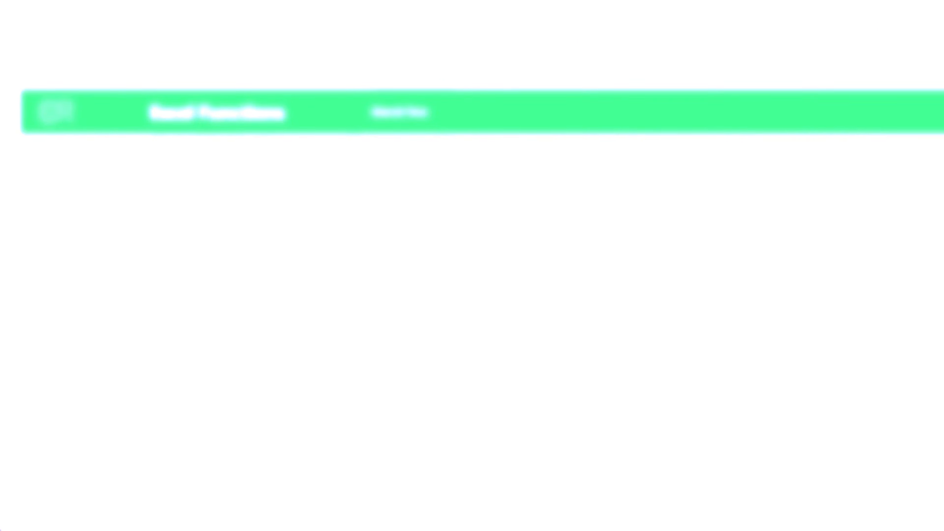
double_click(427, 291)
type("=EO")
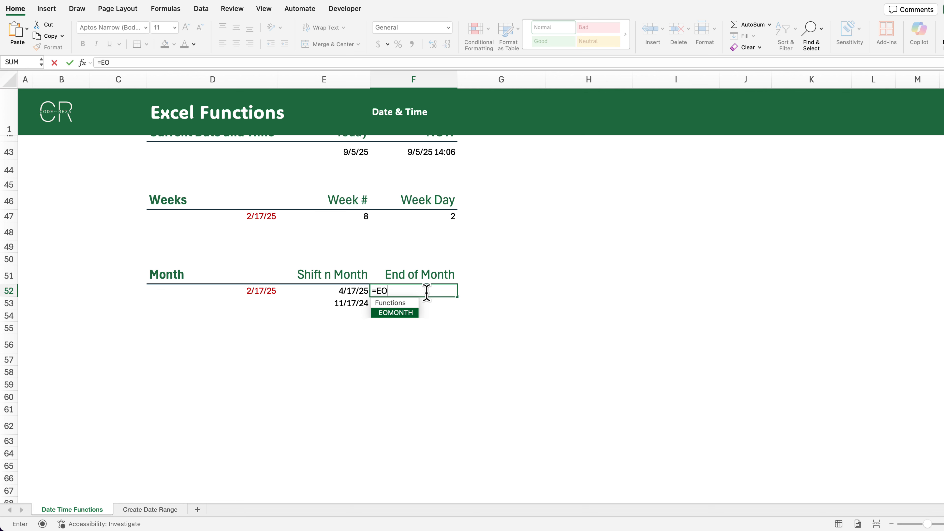
key("Tab")
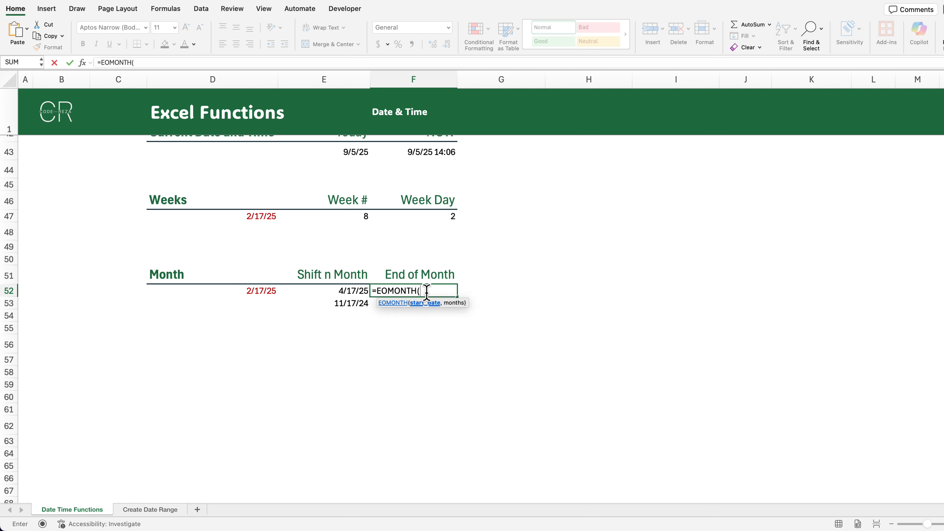
left_click(352, 290)
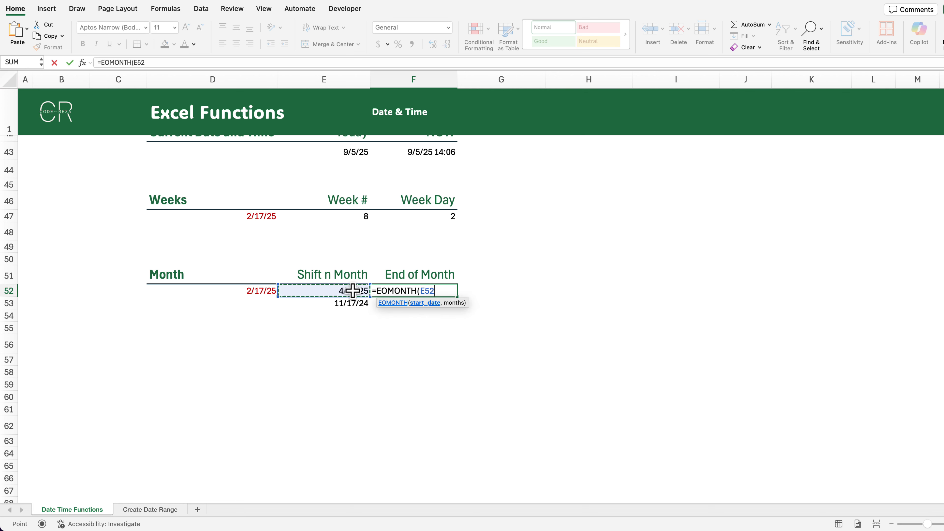
type(",")
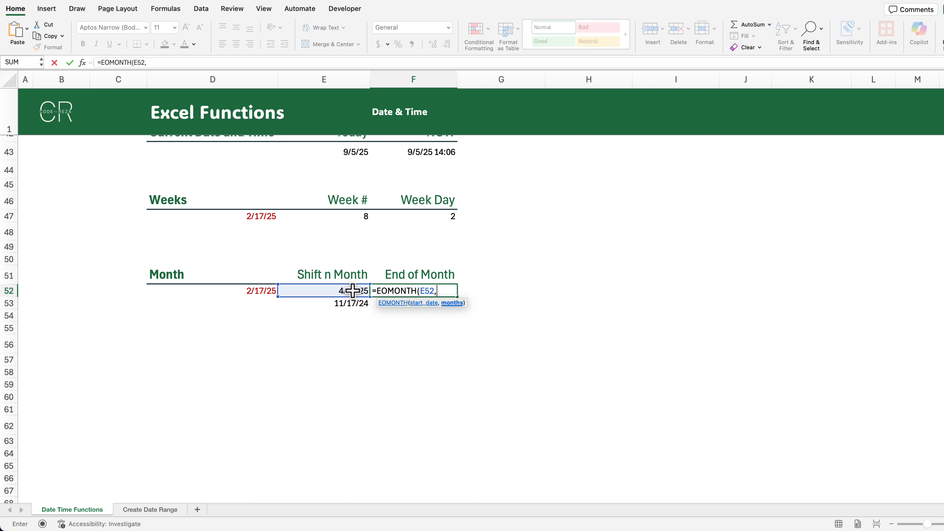
type("0")
key("Return")
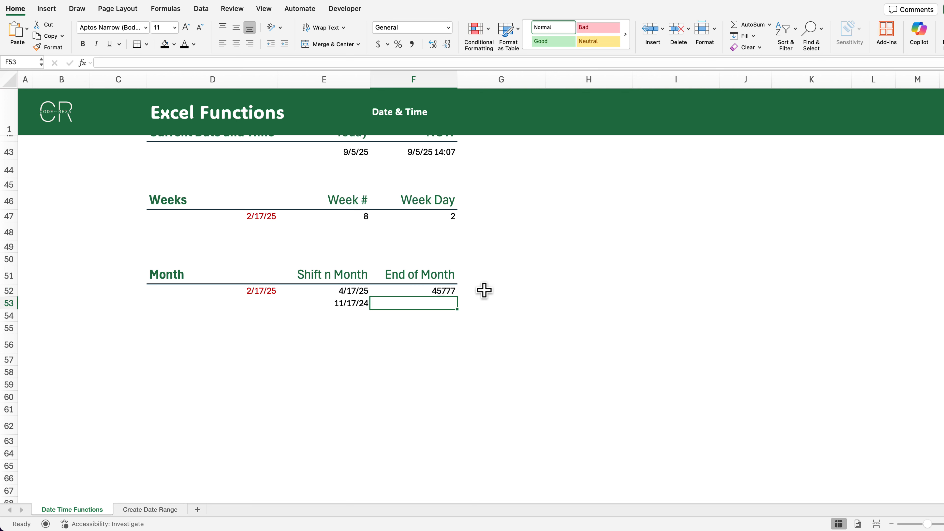
- Format the end-of-month result in cell F52 as Short Date
left_click(448, 292)
left_click(450, 28)
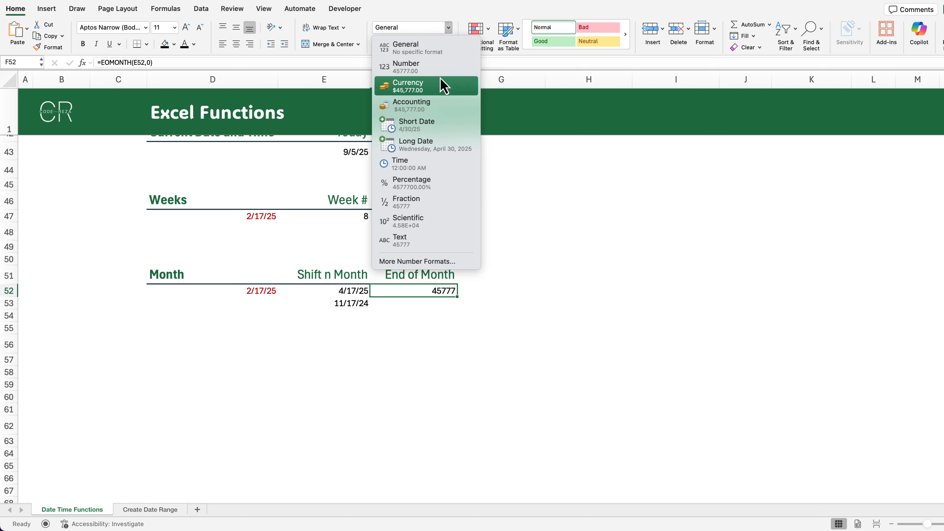
left_click(442, 123)
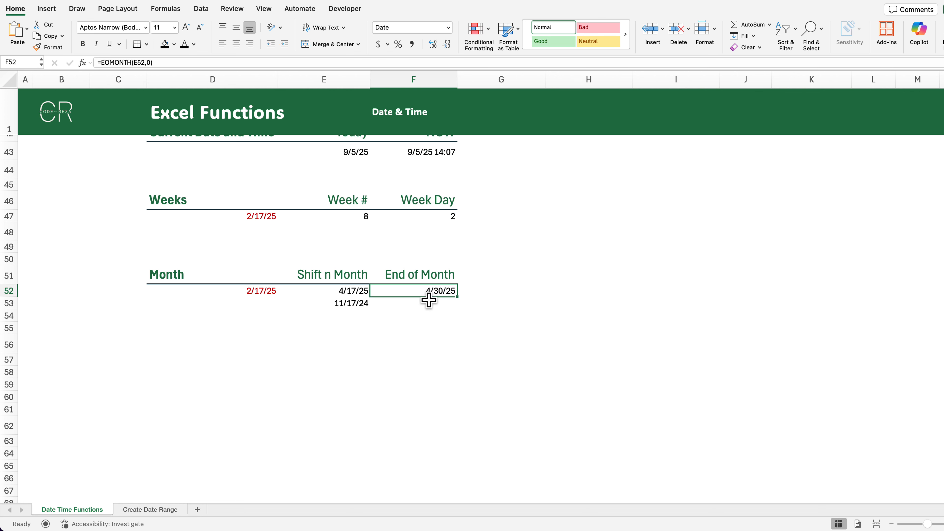
- Calculate the end of the month following the date in E53 in cell F53 with the formula =EOMONTH(E53,1)
left_click(446, 304)
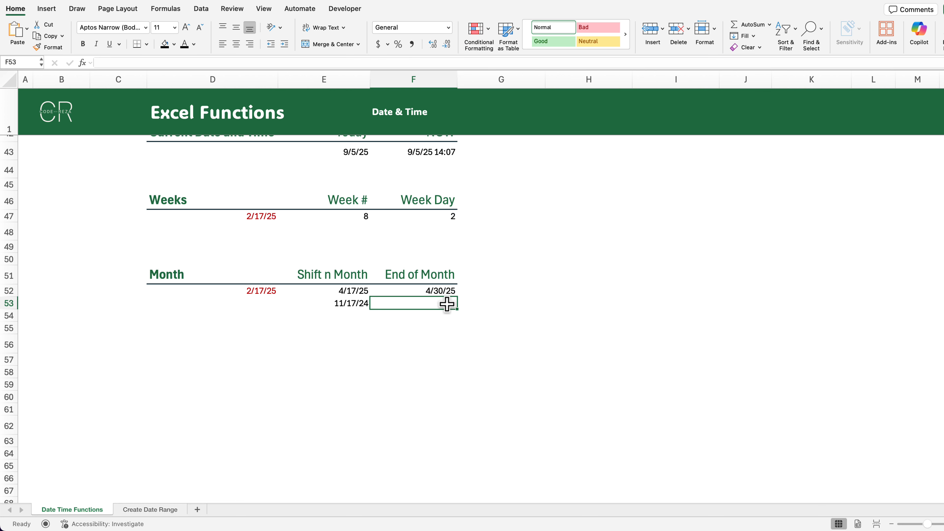
left_click(354, 305)
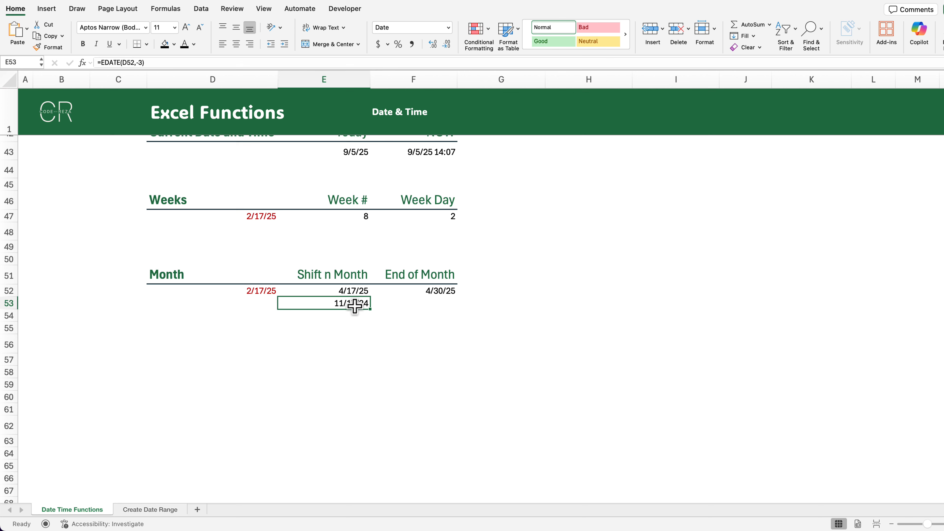
left_click(441, 305)
type("=")
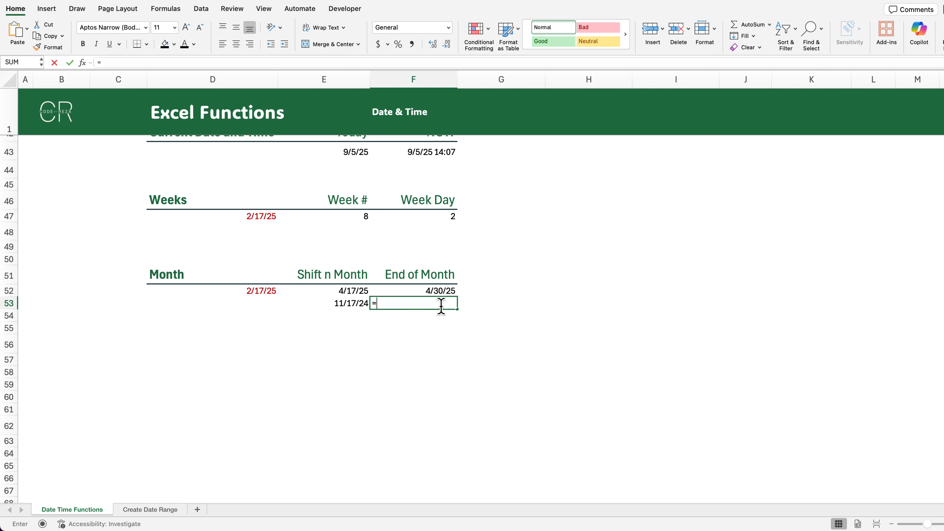
type("EOMONTH(")
left_click(344, 304)
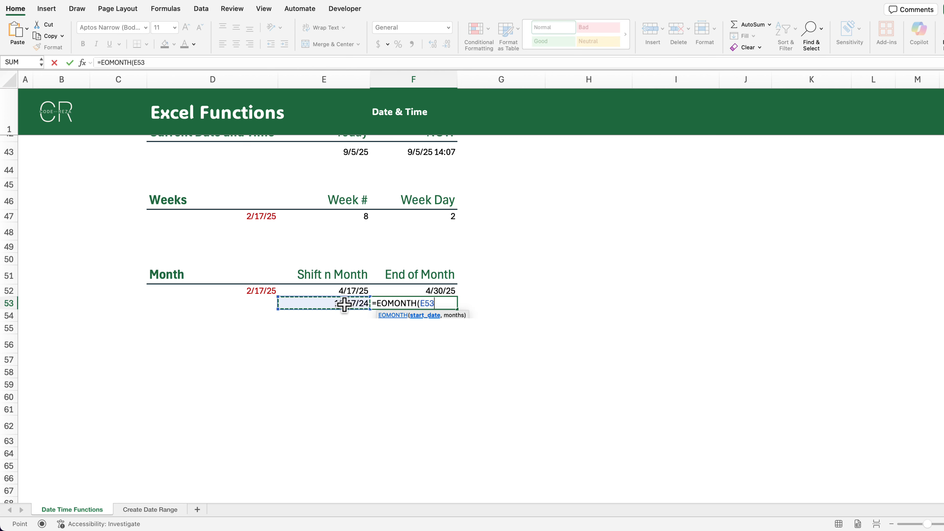
type(",1)")
key("Return")
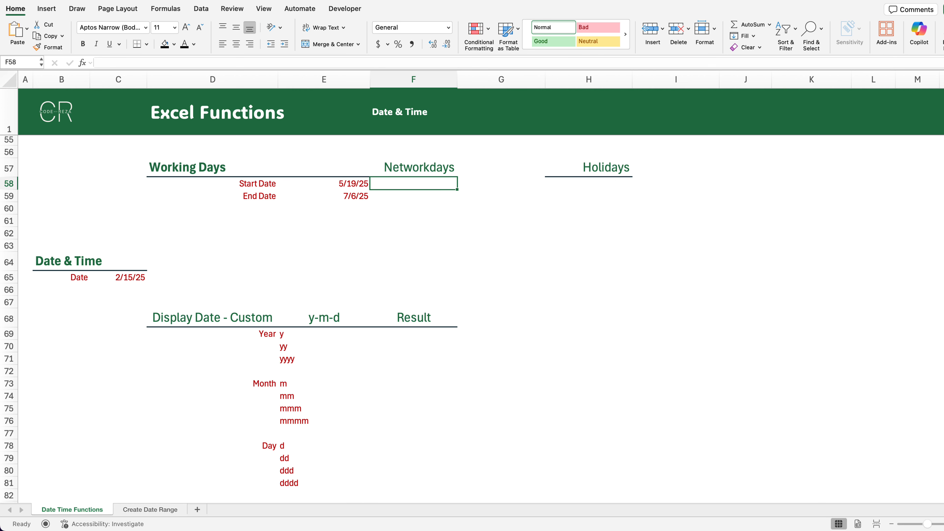
- Calculate the working days between the start and end dates in cell F58 with the formula =NETWORKDAYS(E58,E59)
left_click(339, 186)
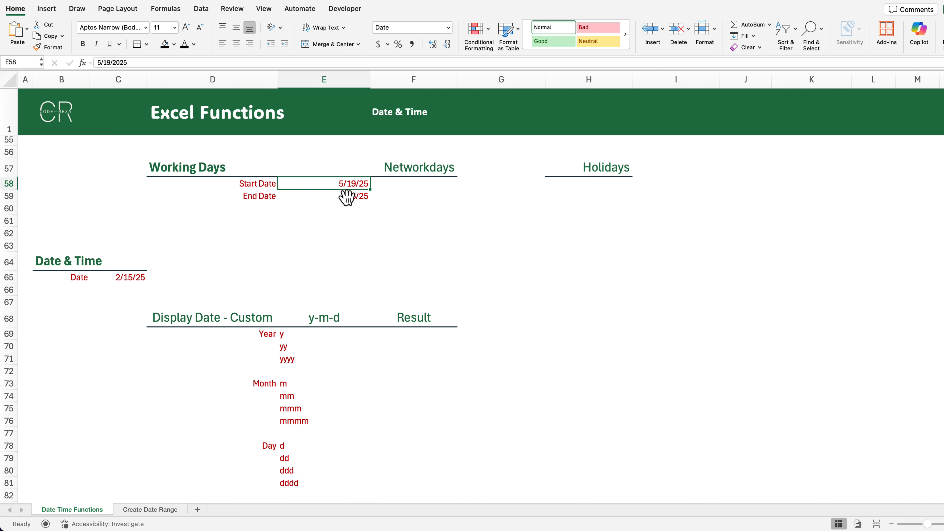
left_click(362, 193)
left_click(411, 182)
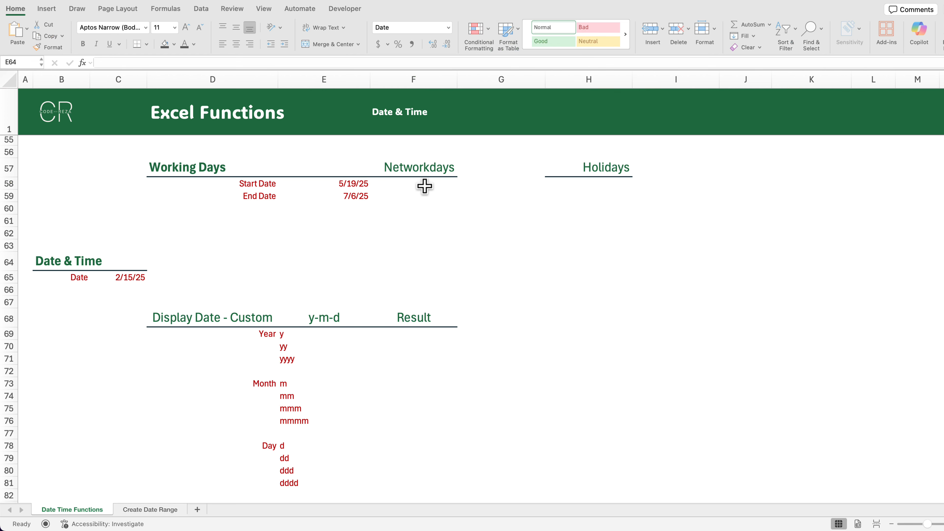
type("=NETW")
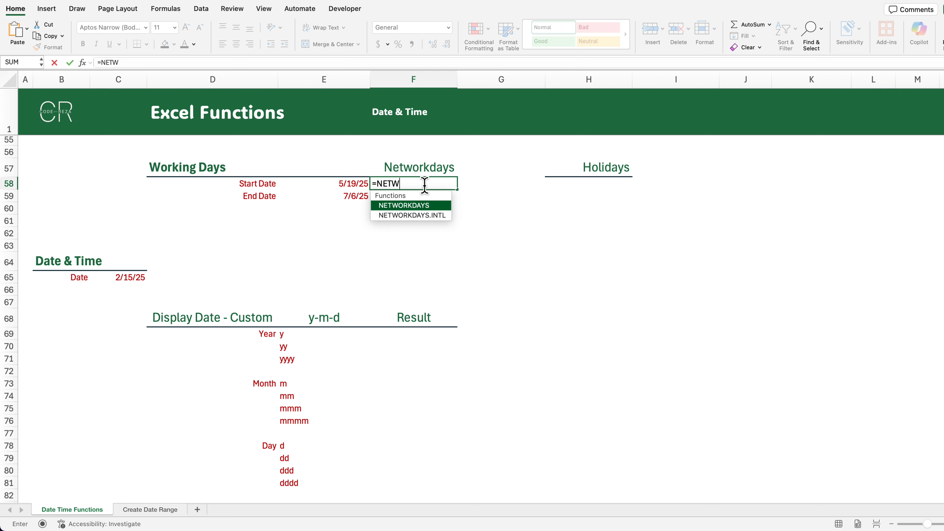
key("Tab")
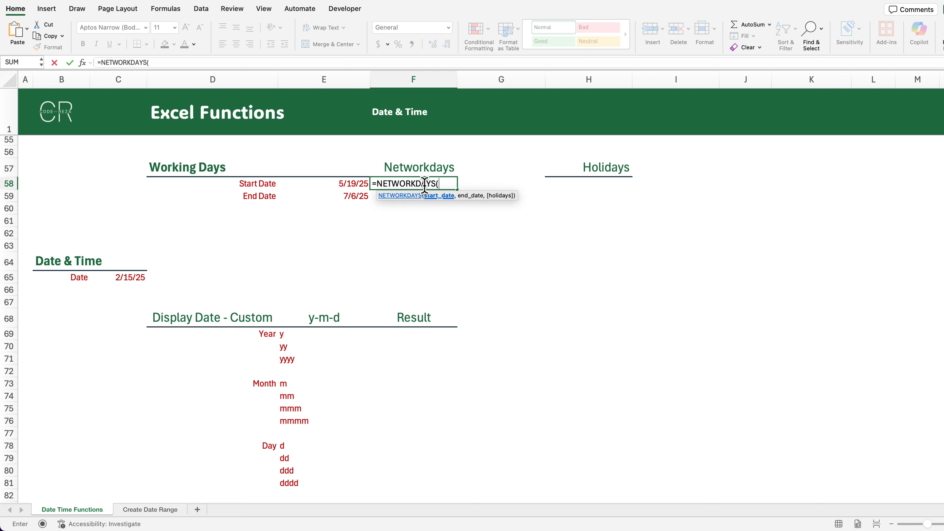
left_click(347, 185)
type(",")
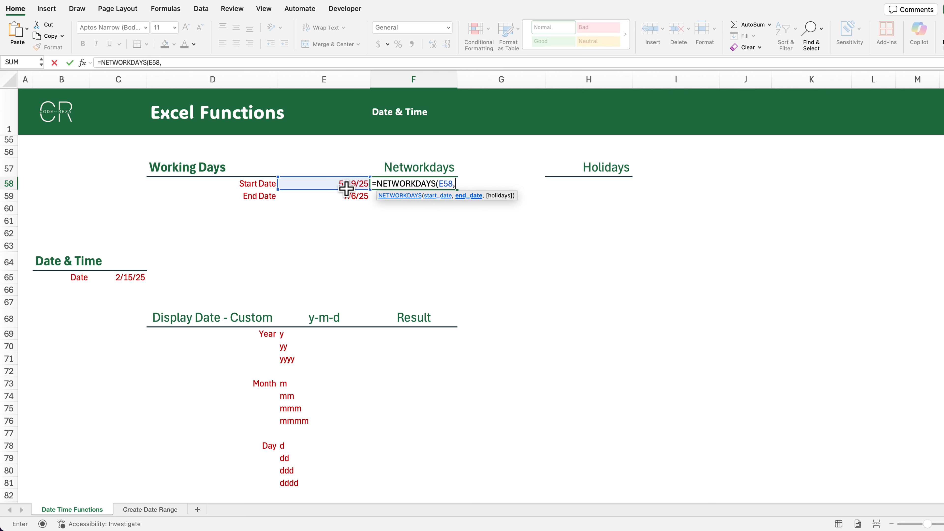
left_click(349, 199)
type(")")
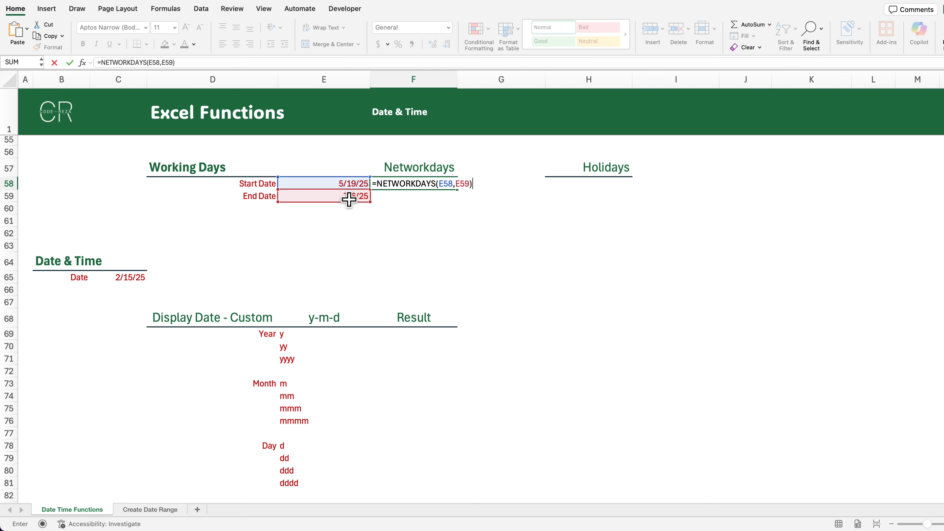
key("Return")
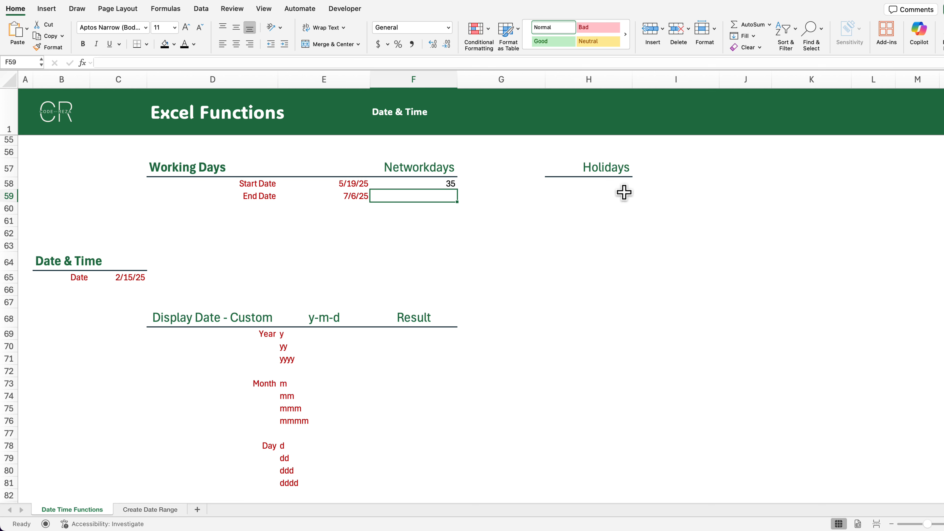
- Enter the holiday dates 5/26/2025 and 7/4/2025 in cells H58 and H59 under Holidays
left_click(617, 183)
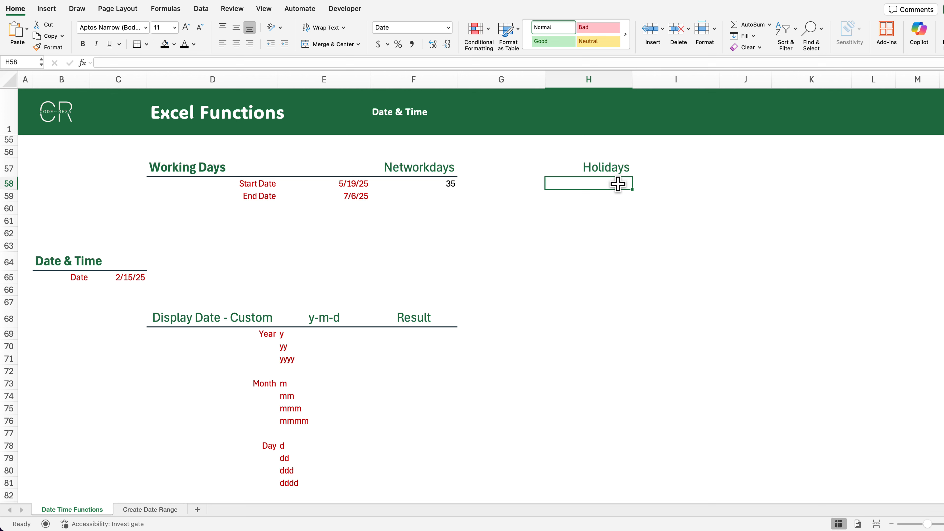
double_click(617, 183)
type("5/")
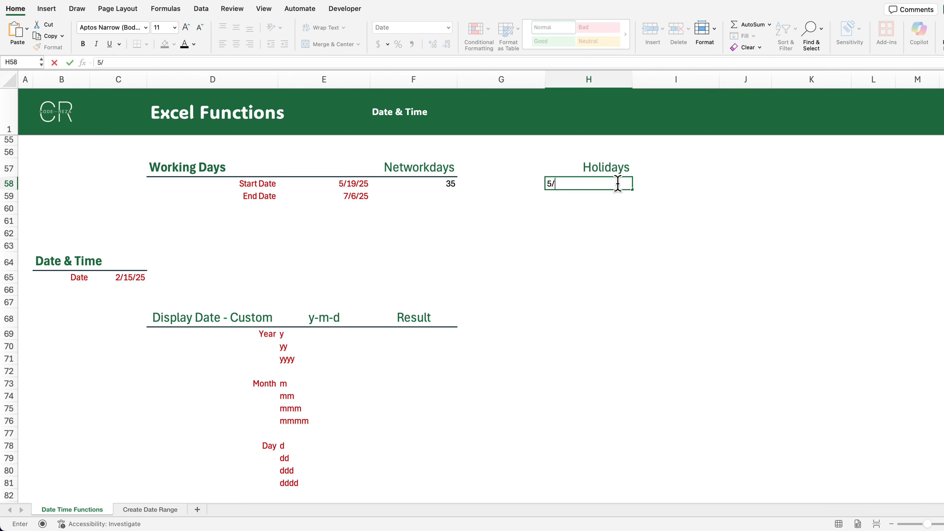
type("26/2025")
key("Return")
type("7/4/2025")
key("Return")
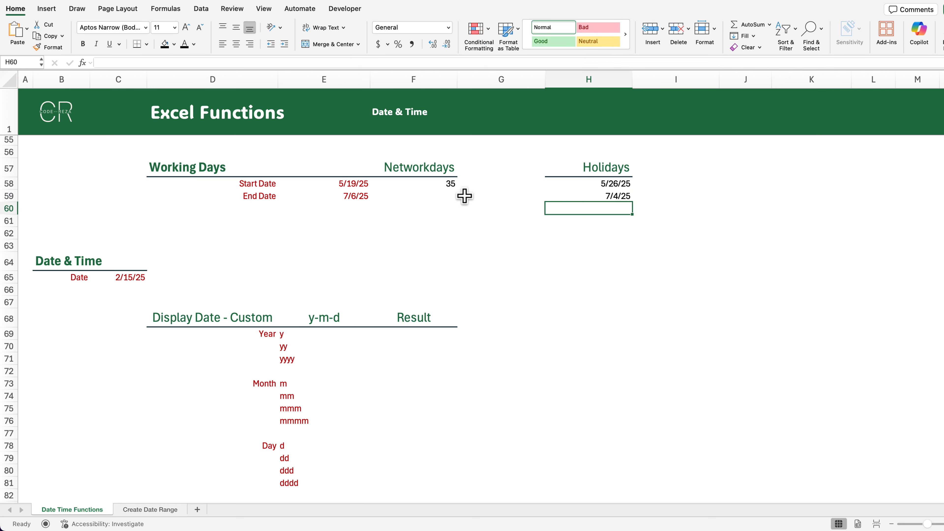
- Add the holiday range H58:H59 as the holidays argument of the NETWORKDAYS formula in cell F58
double_click(450, 184)
type(",")
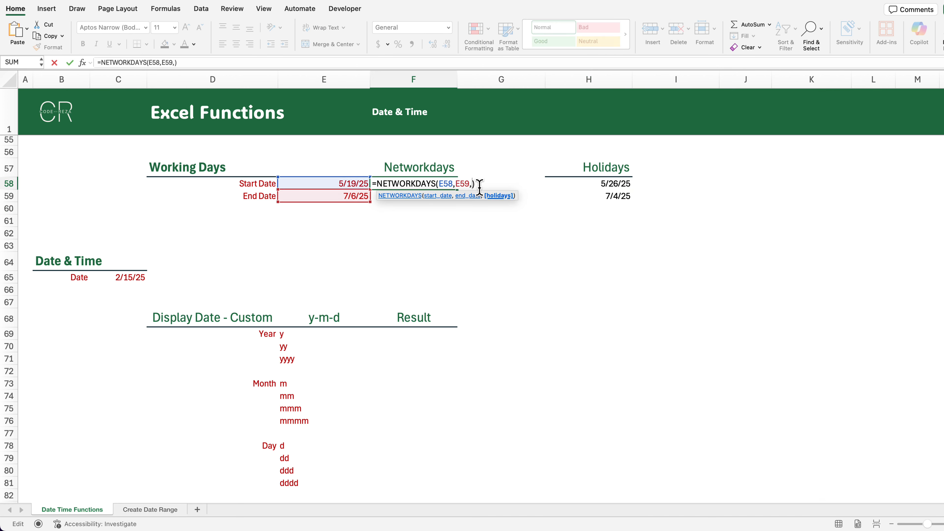
left_click_drag(623, 184, 626, 196)
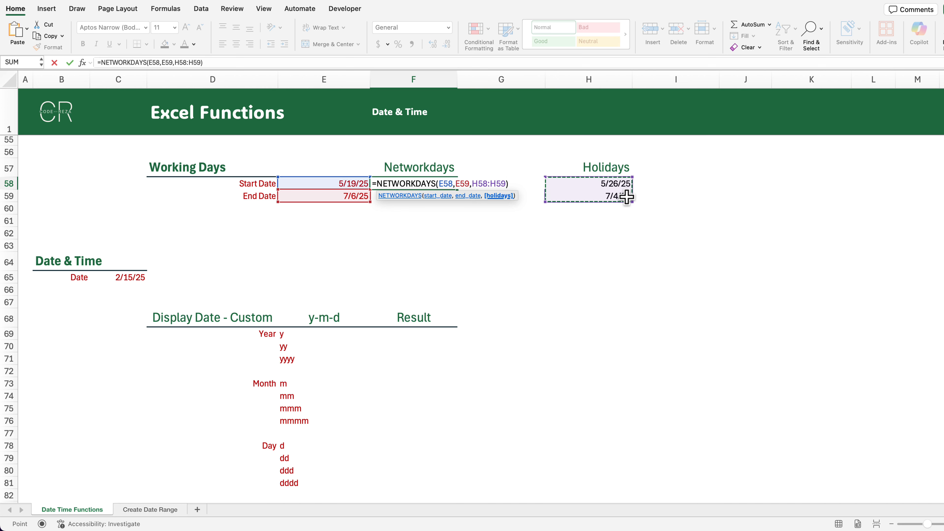
key("Return")
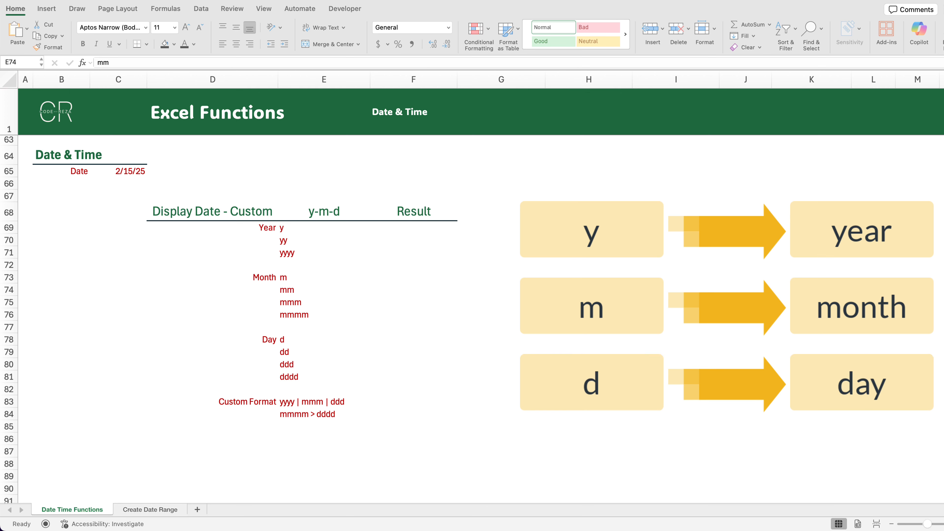
- Enter the date 2/15/2025 in cell F69, the Result cell for the year format y
left_click(444, 228)
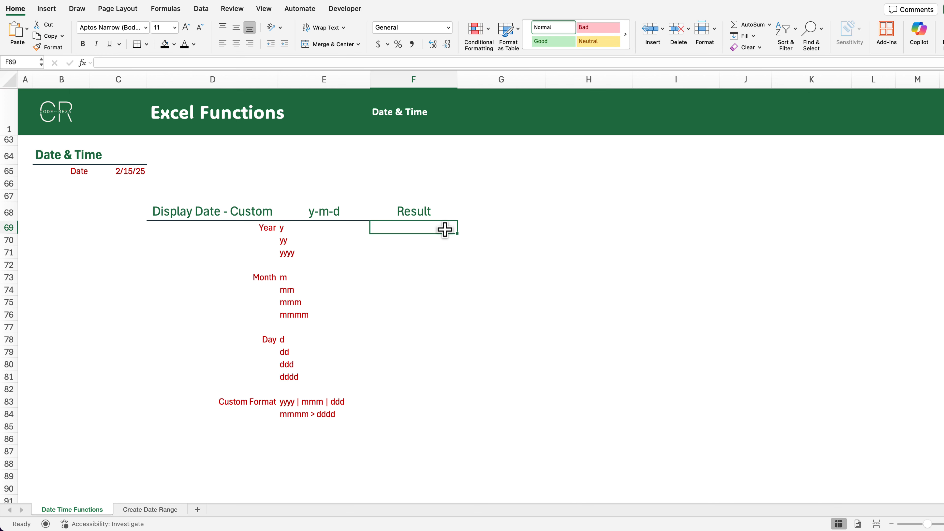
type("2/15/2025")
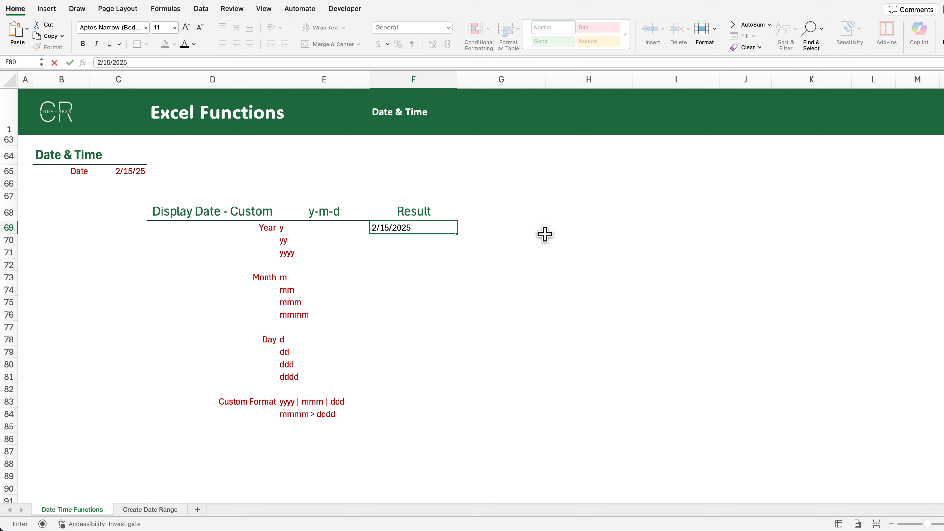
key("Return")
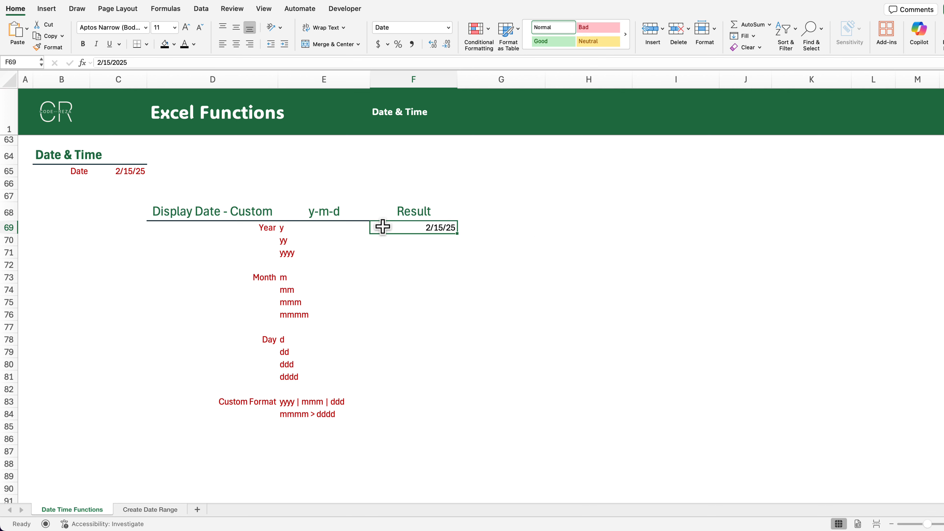
- Apply the custom number format y to the date in cell F69
right_click(382, 228)
left_click(413, 411)
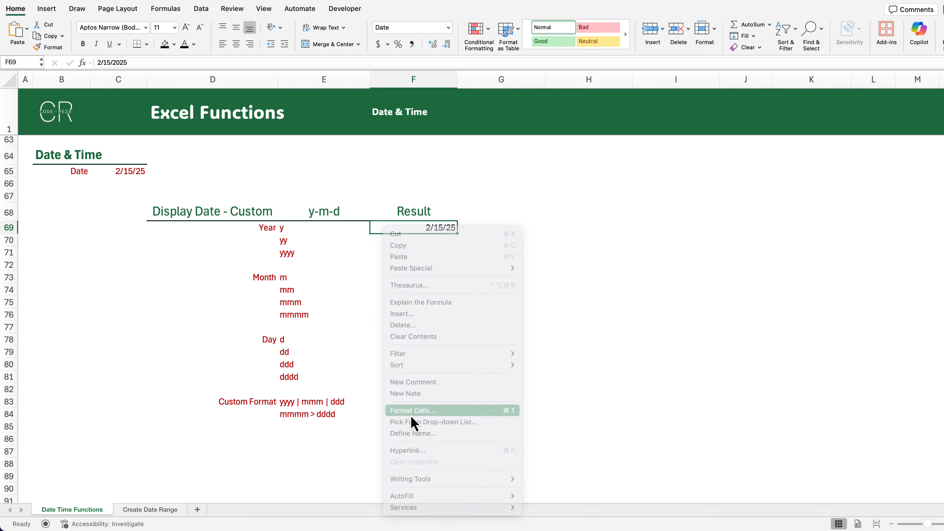
left_click(547, 301)
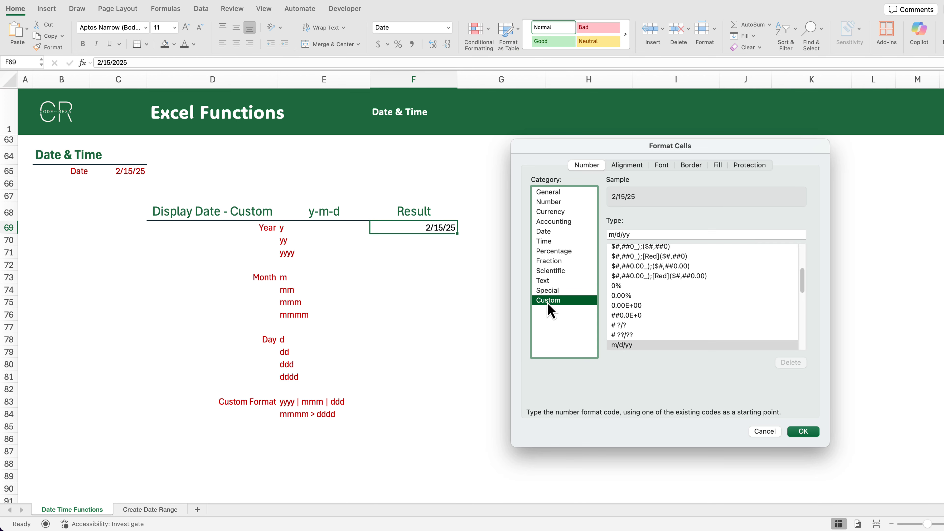
left_click(665, 235)
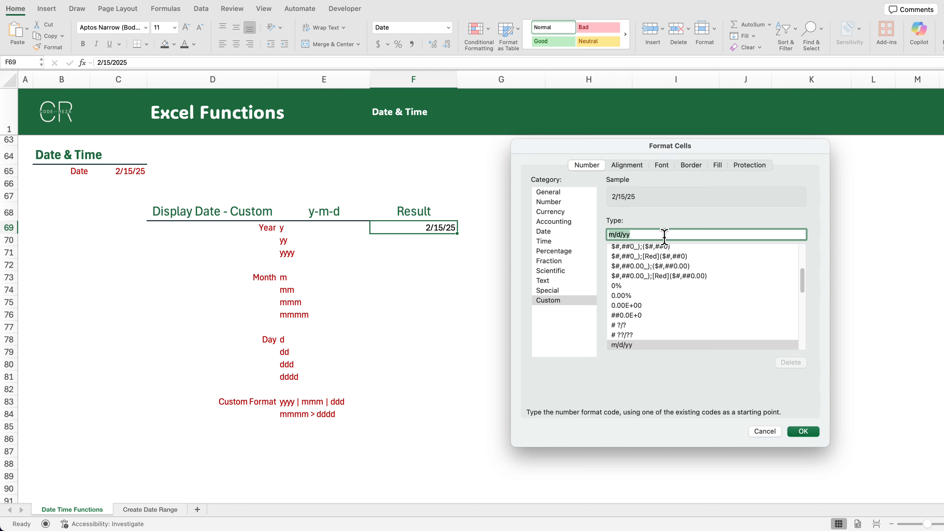
type("y")
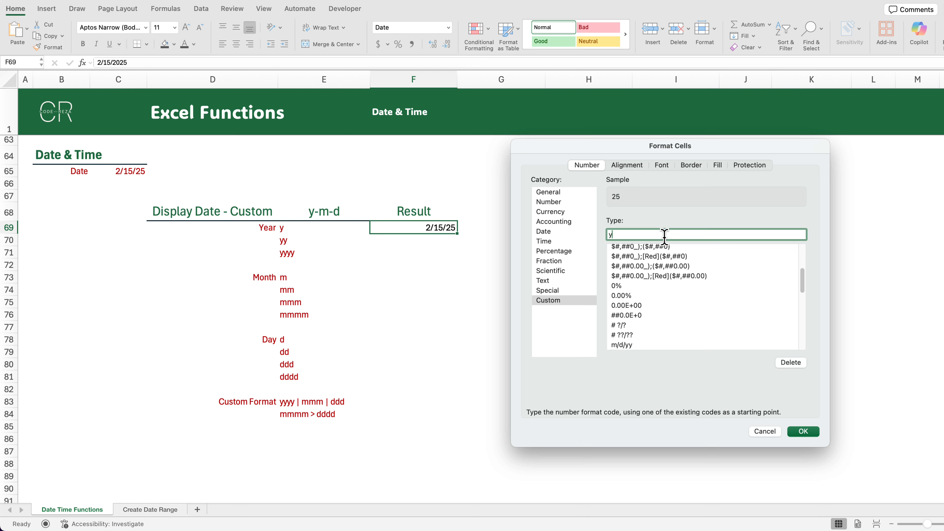
left_click(804, 433)
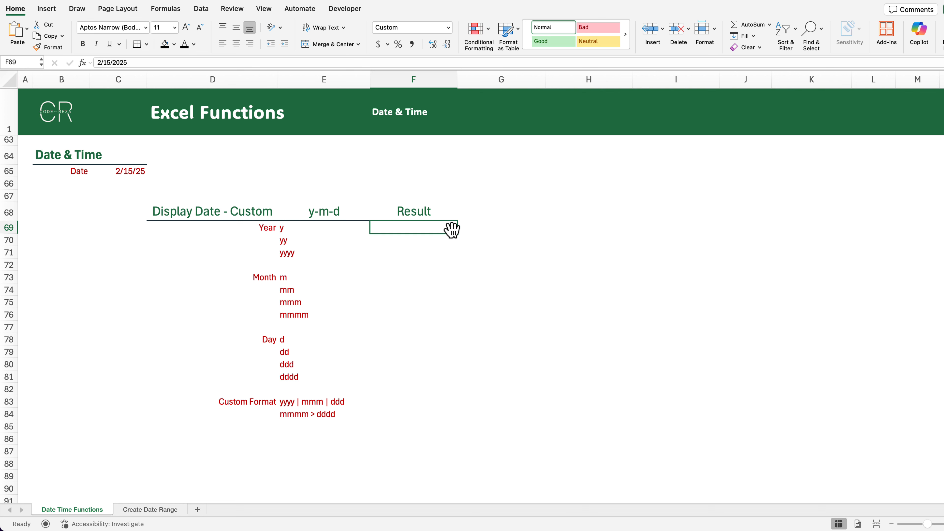
- Enter the date 2/15/2025 in cell F70, the Result cell for the year format yy
left_click(439, 239)
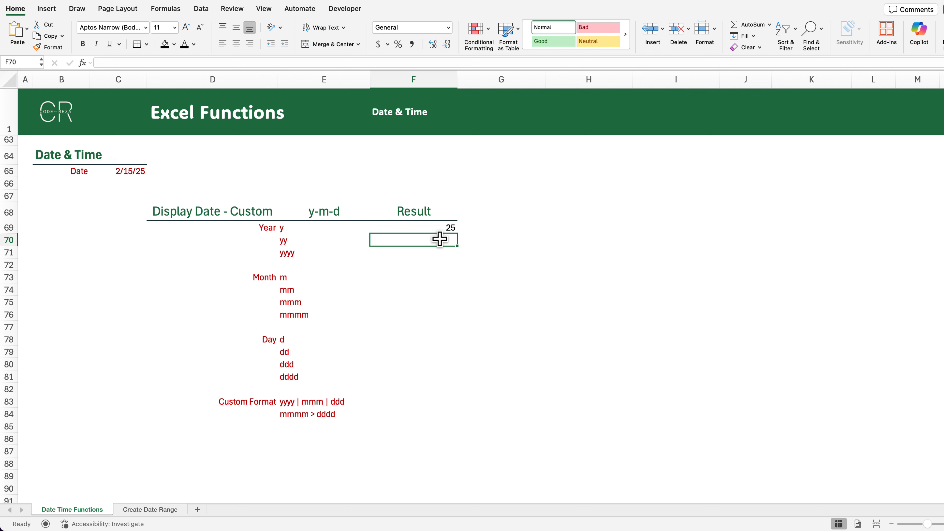
type("2/15/2025")
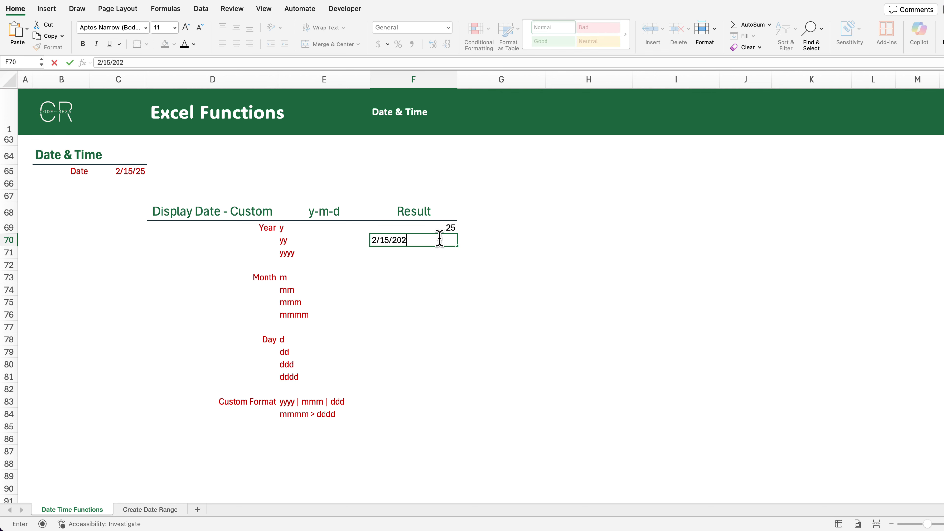
key("Return")
- Apply the custom number format yy to the date in cell F70
left_click(439, 239)
right_click(440, 239)
left_click(468, 422)
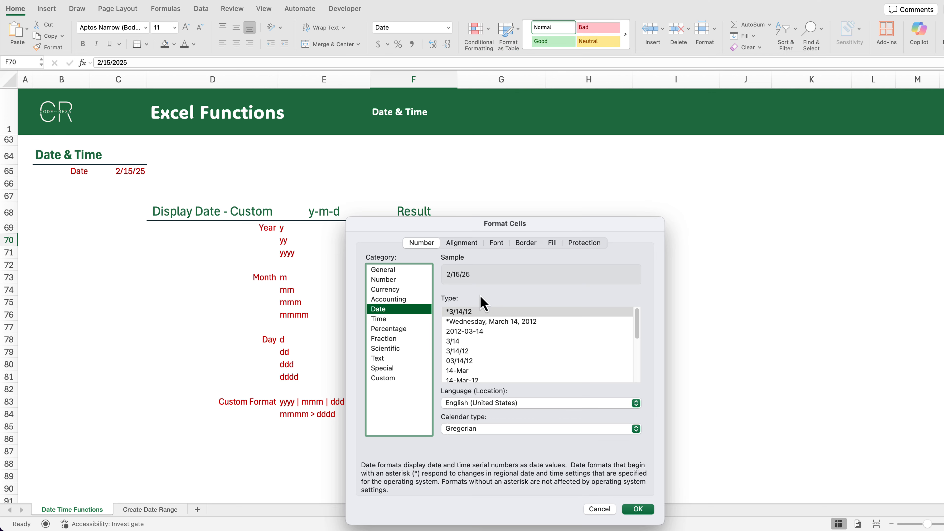
left_click(387, 378)
triple_click(482, 312)
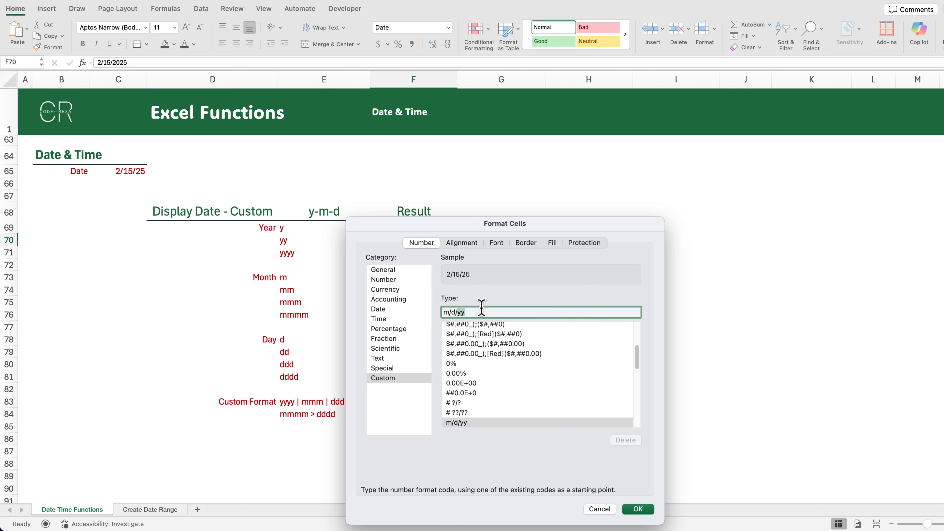
type("yy")
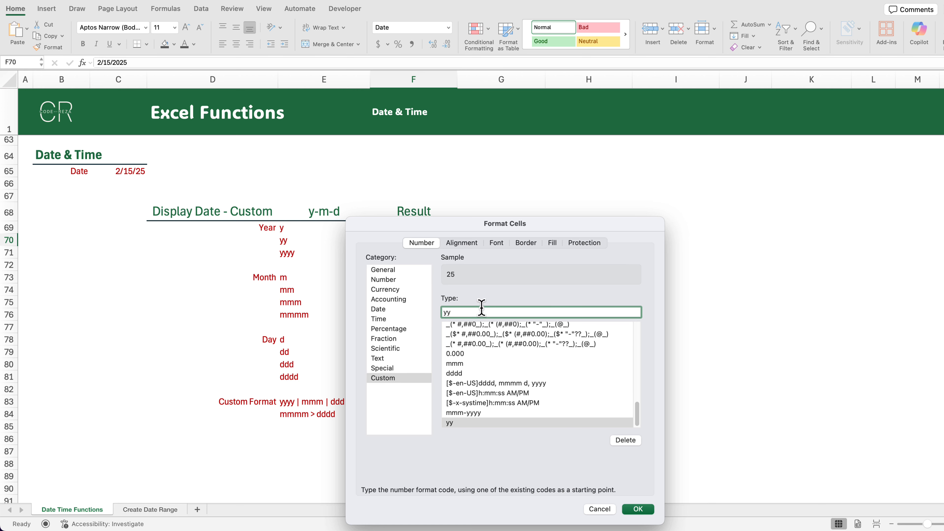
key("Return")
- Enter the date 2/15/2025 in cell F71, the Result cell for the year format yyyy
left_click(418, 249)
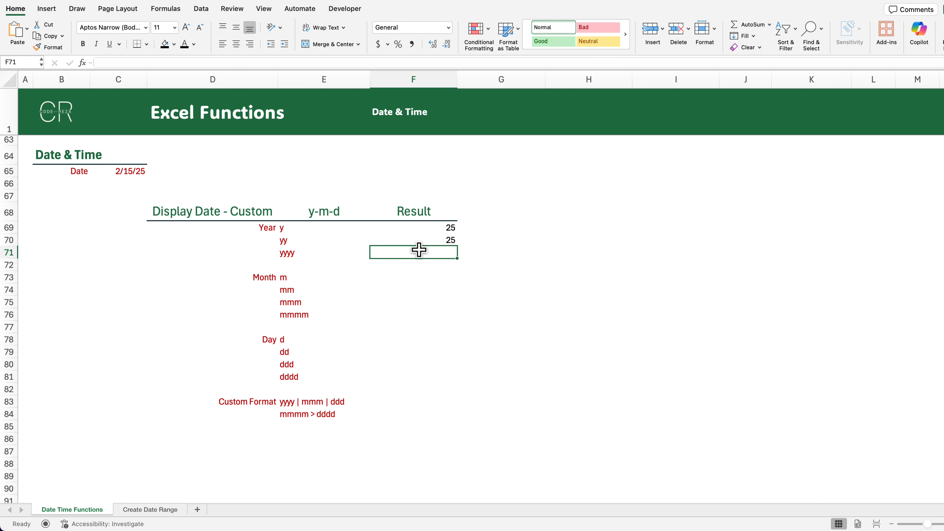
right_click(419, 249)
key("Escape")
type("2/15/2025")
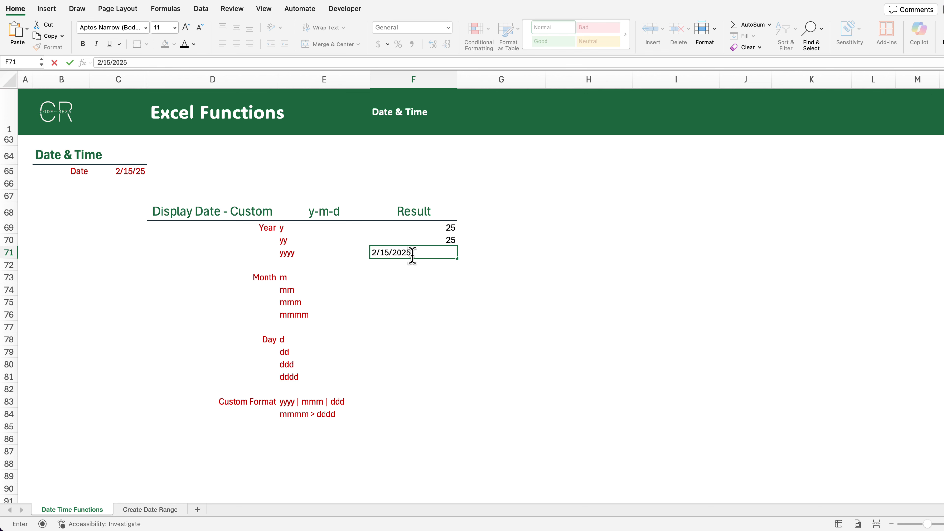
key("Return")
- Apply the custom number format yyyy to the date in cell F71
left_click(413, 255)
right_click(413, 255)
left_click(452, 421)
left_click(572, 332)
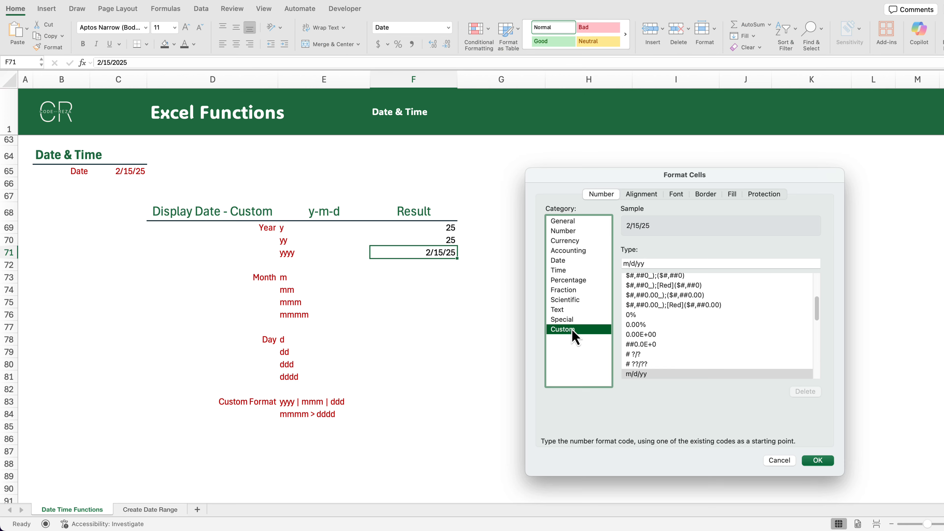
triple_click(657, 265)
key("BackSpace")
type("yyyy")
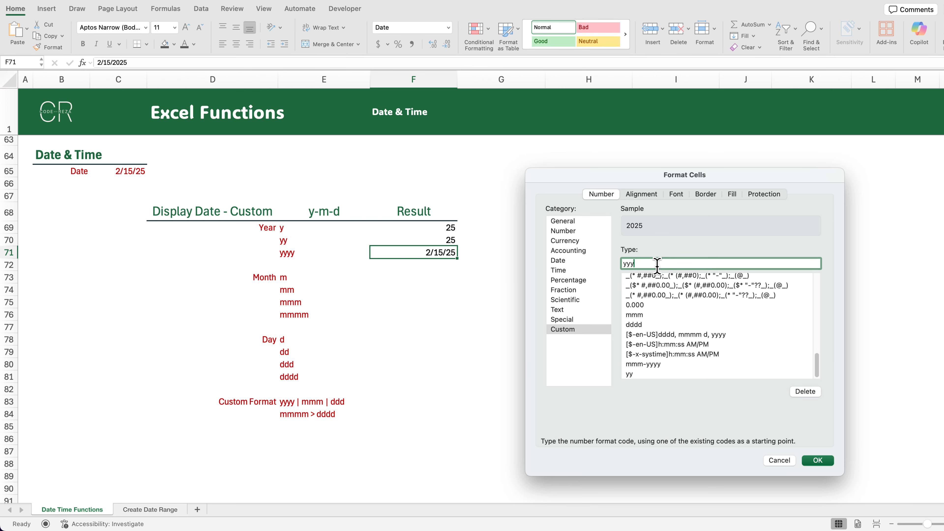
left_click(818, 460)
left_click(818, 460)
left_click(436, 228)
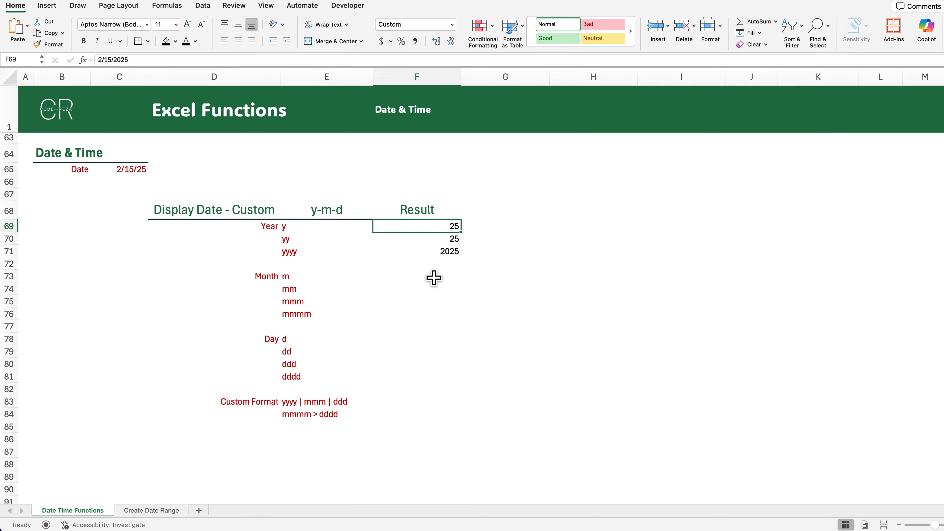
- Apply the custom number format m to cell F73, the first Result cell in the Month group
left_click(434, 278)
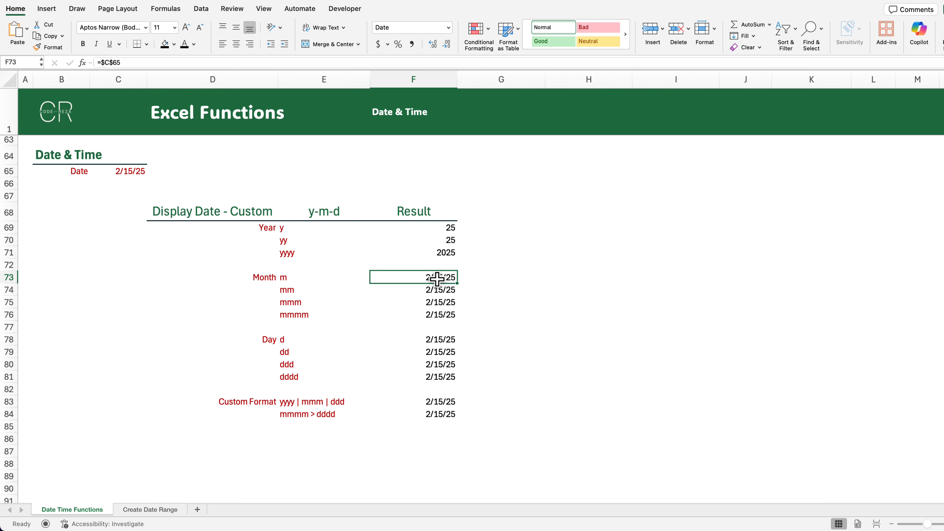
right_click(437, 279)
mouse_move(502, 515)
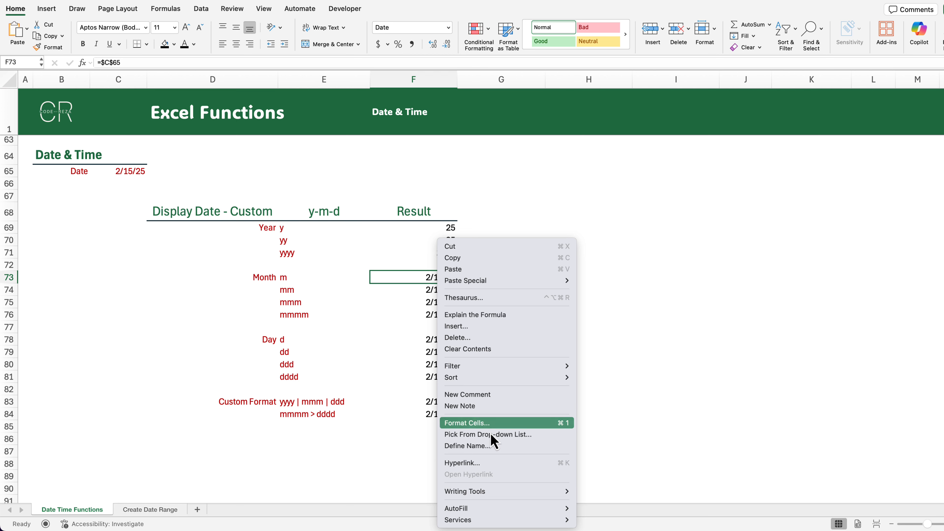
left_click(495, 424)
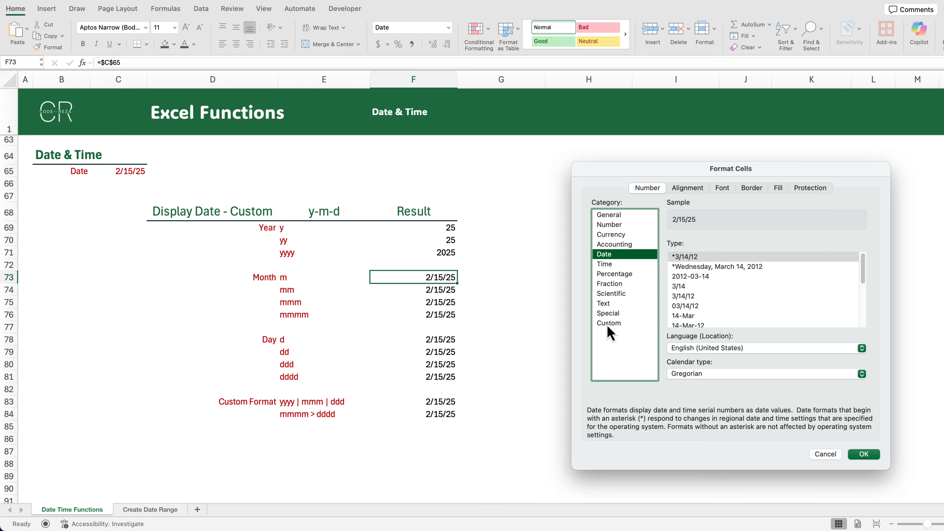
left_click(608, 323)
triple_click(720, 257)
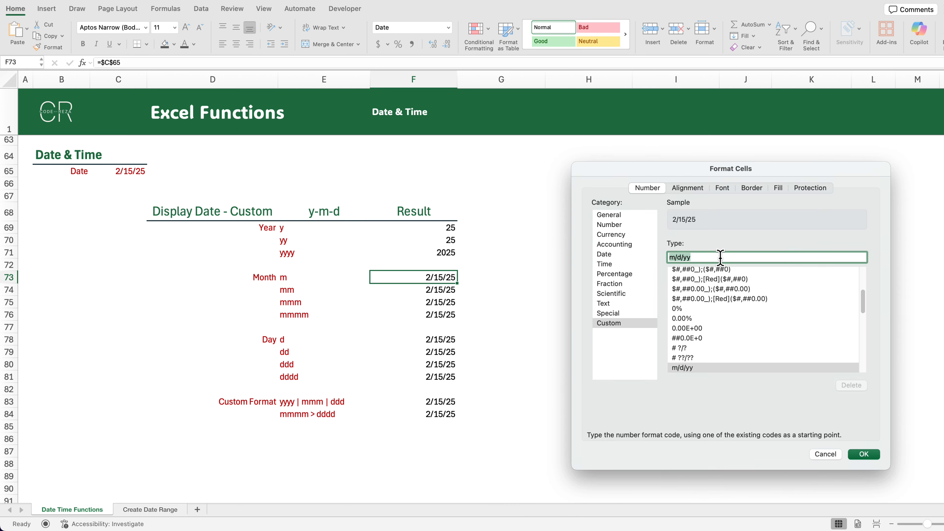
type("m")
left_click(863, 455)
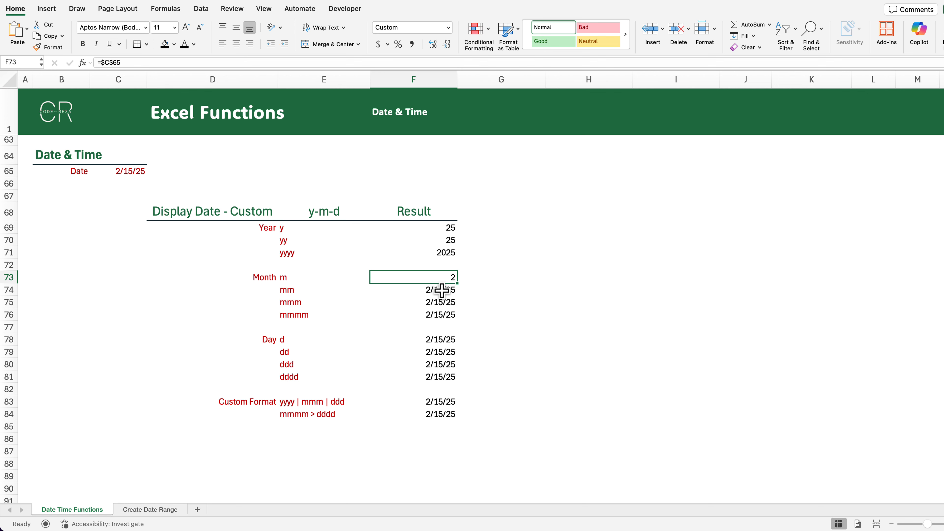
- Apply the custom number format mm to cell F74 in the Month group
left_click(442, 290)
key("super+1")
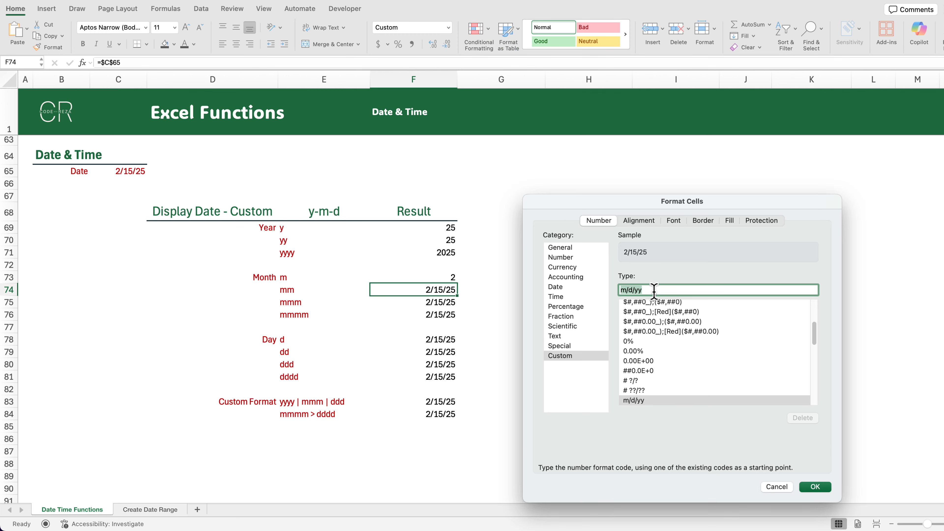
type("mm")
key("Return")
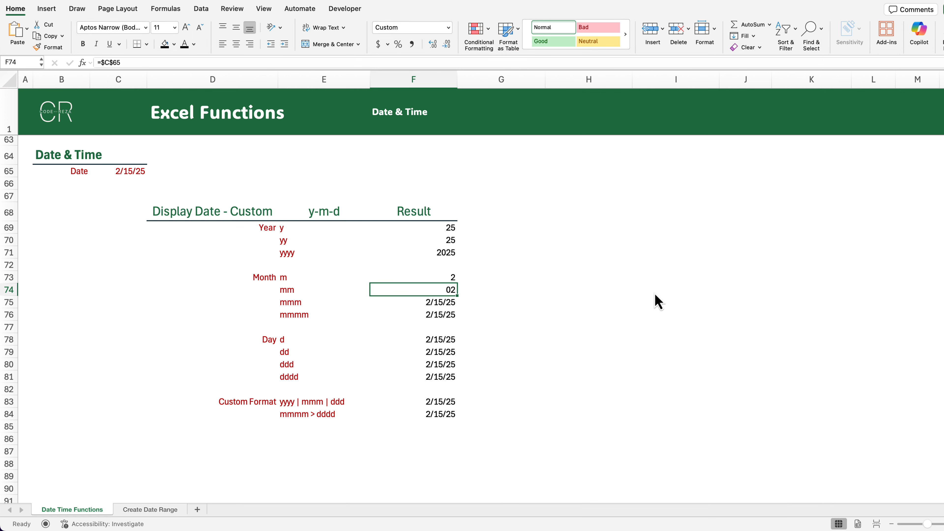
- Apply the custom number format mmm to cell F75 in the Month group
right_click(441, 305)
type("m")
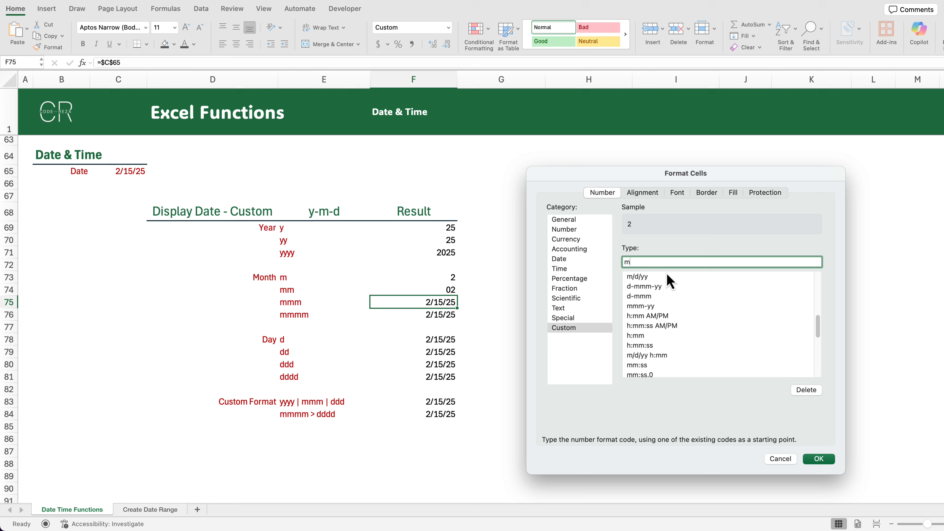
type("mm")
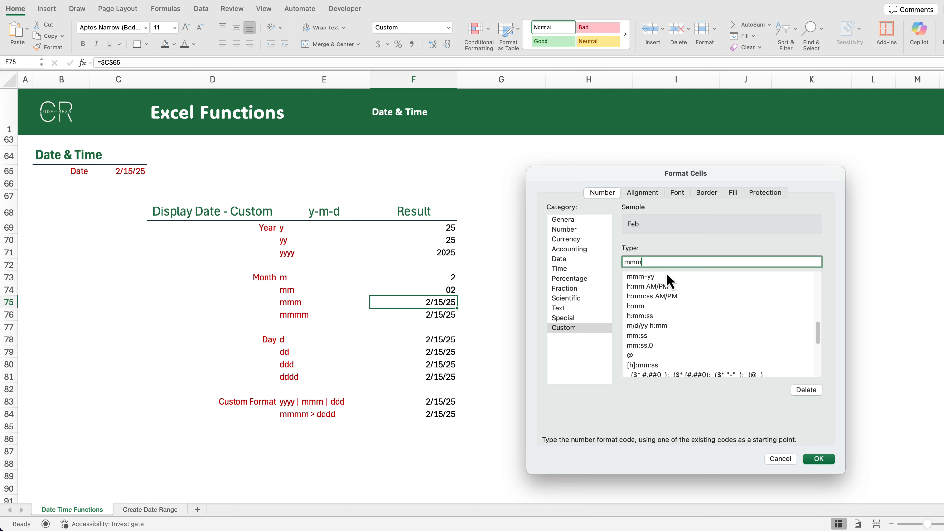
key("Return")
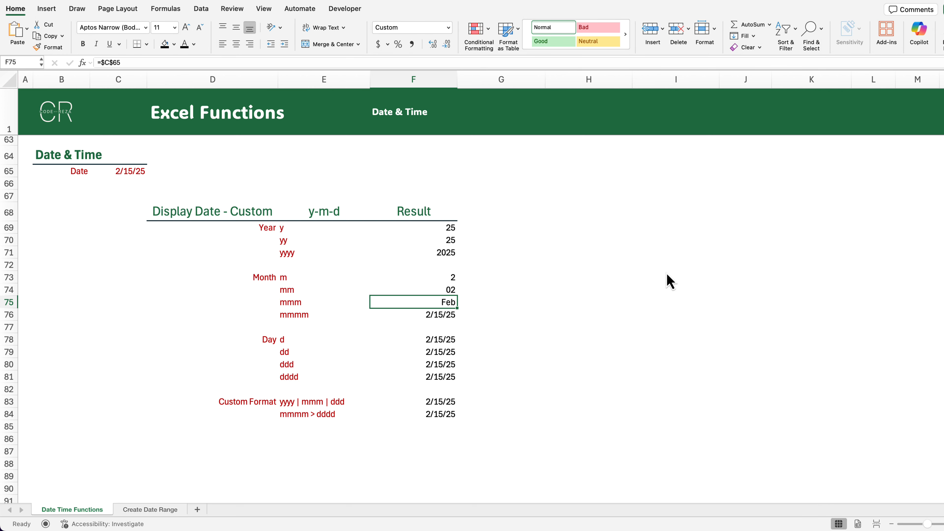
- Apply the custom number format mmmm to cell F76, the last Result cell in the Month group
right_click(453, 314)
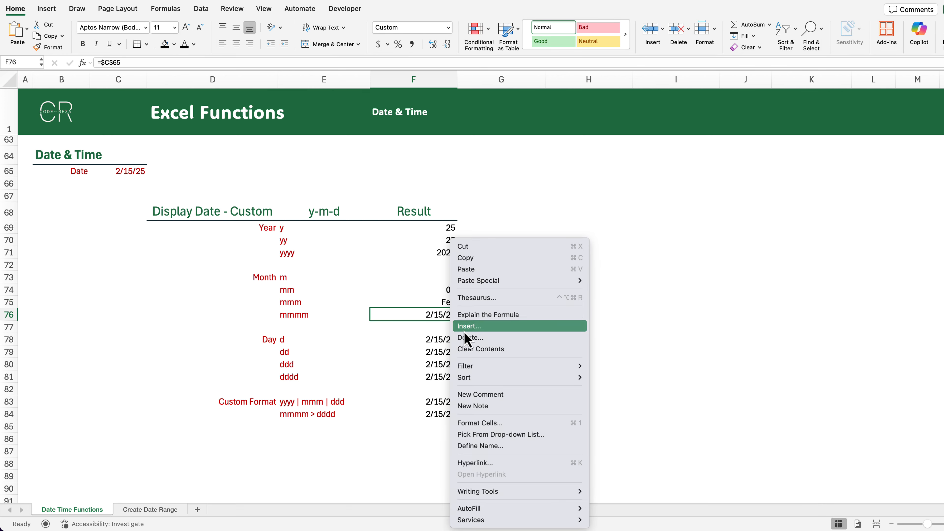
left_click(469, 445)
left_click(550, 310)
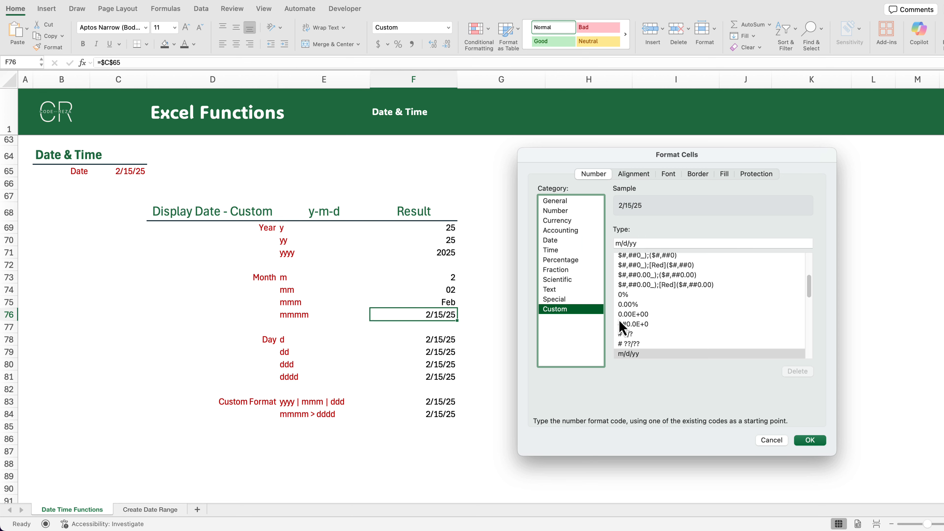
left_click(641, 243)
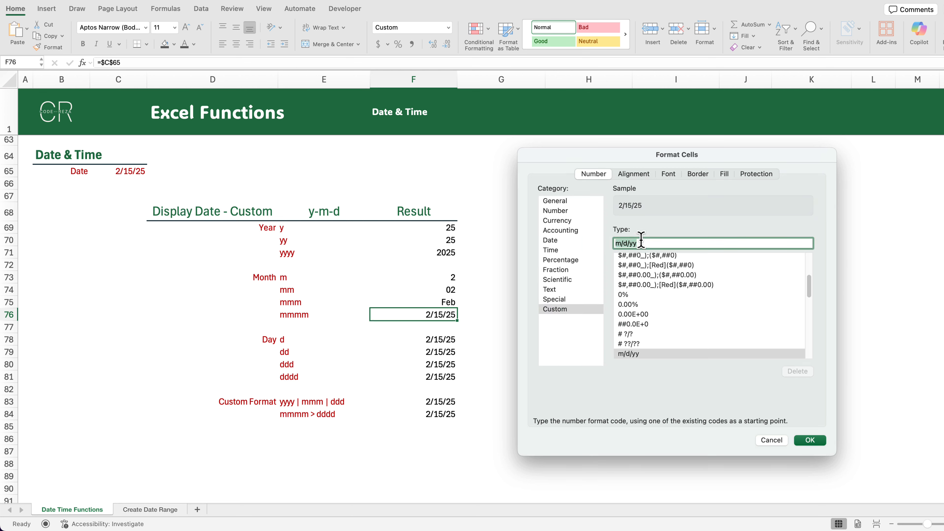
type("mmmm")
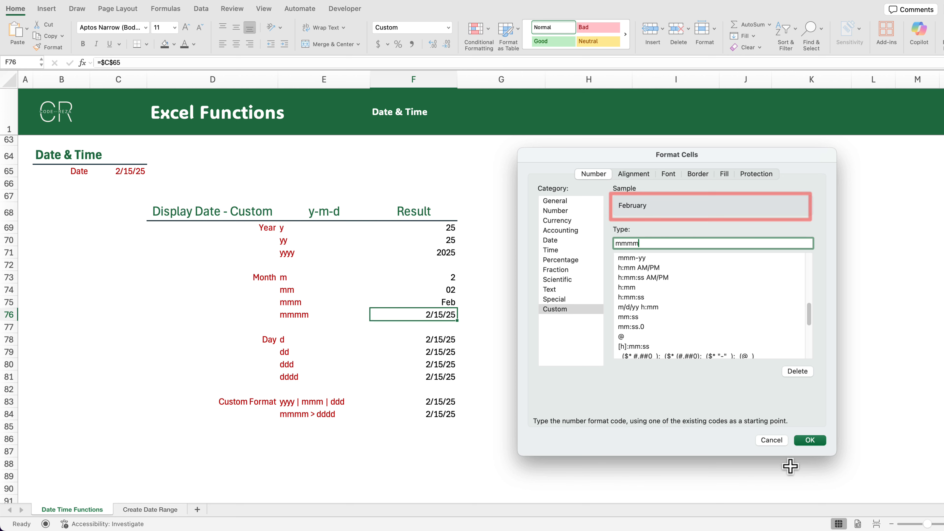
left_click(807, 442)
- Apply the custom number format d to cell F78, the first Result cell in the Day group
left_click(442, 343)
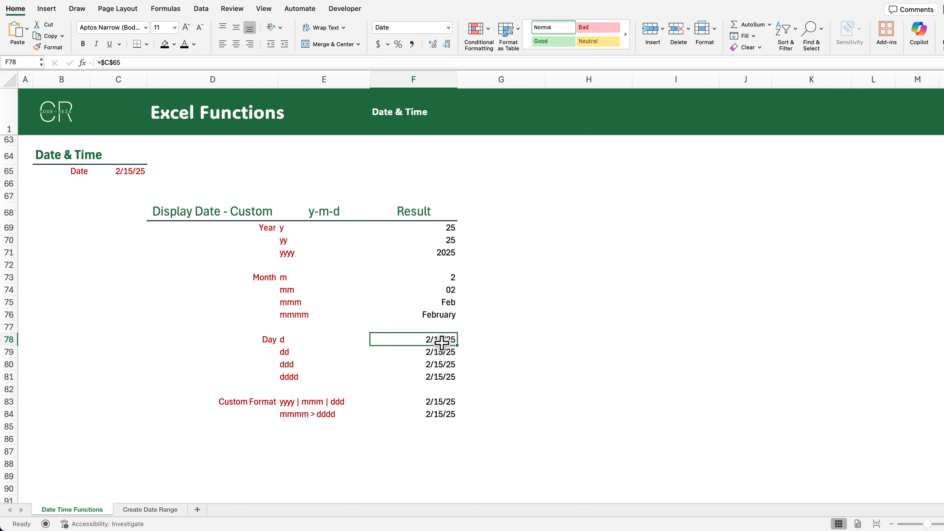
right_click(442, 342)
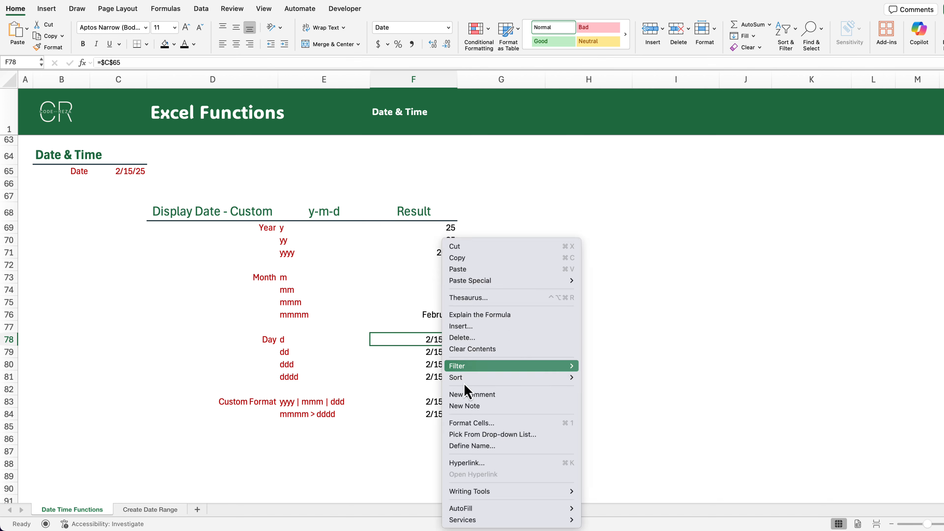
left_click(468, 422)
left_click(573, 329)
triple_click(668, 264)
type("d")
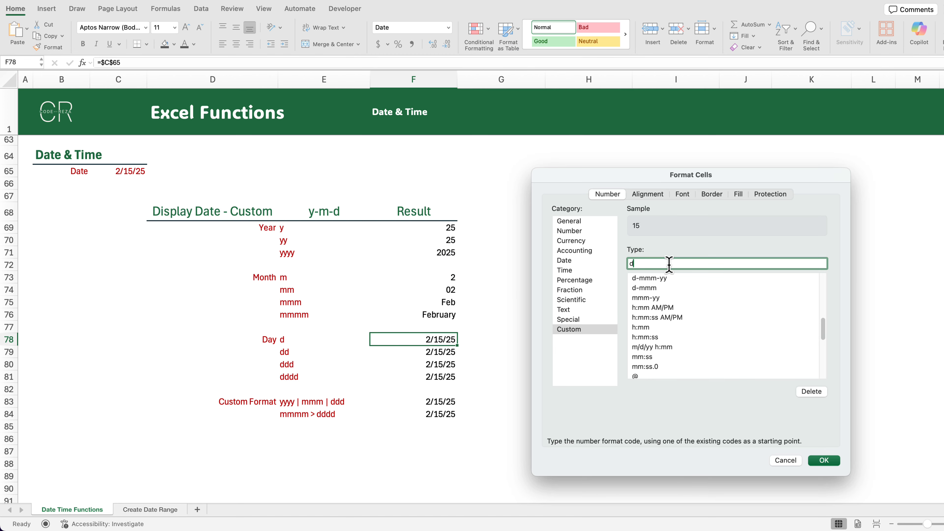
key("Return")
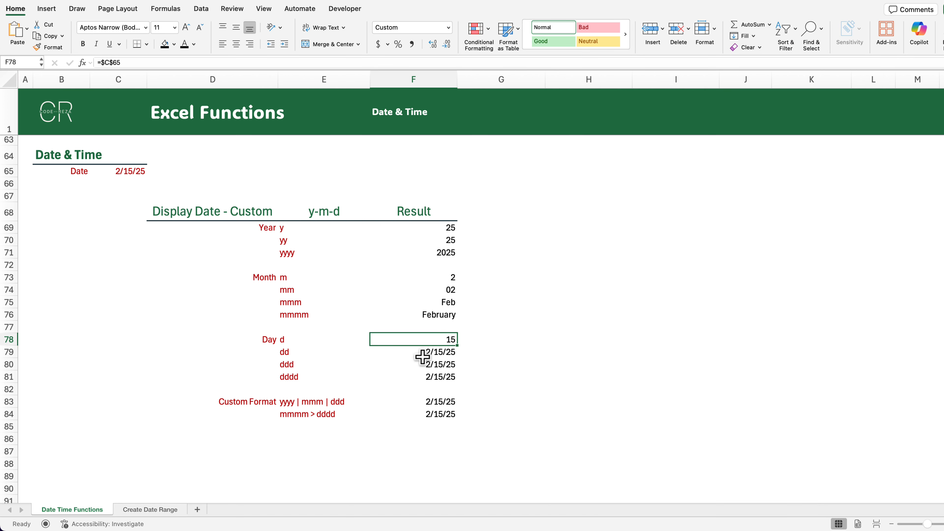
- Apply the custom number format dd to cell F79 in the Day group
right_click(441, 352)
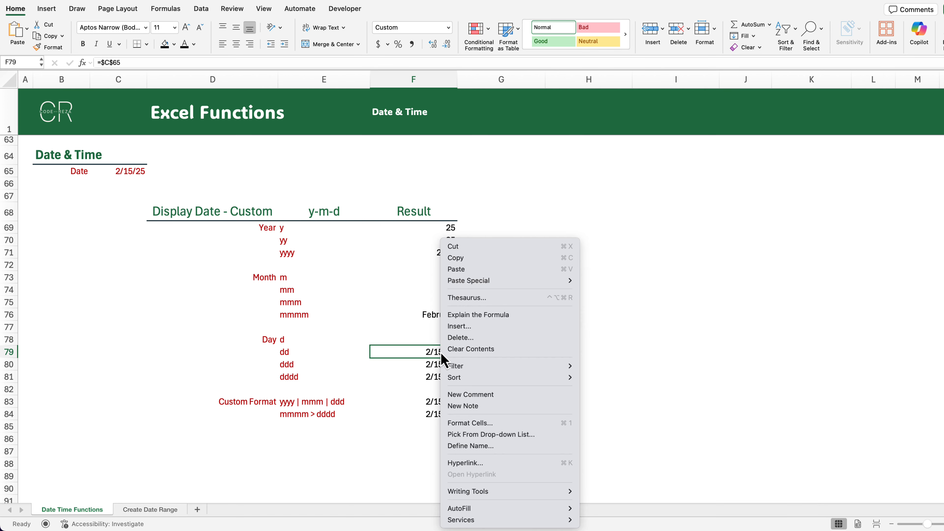
left_click(468, 423)
triple_click(649, 226)
type("dd")
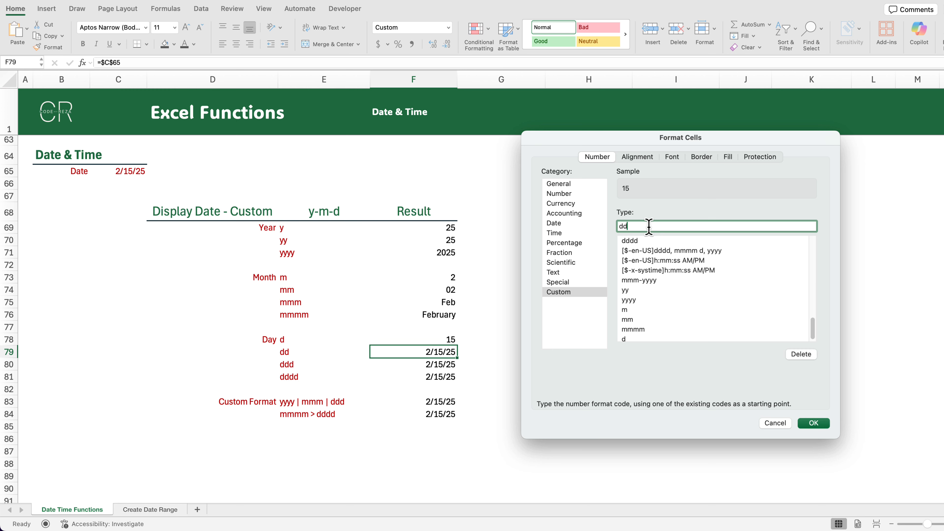
left_click(815, 424)
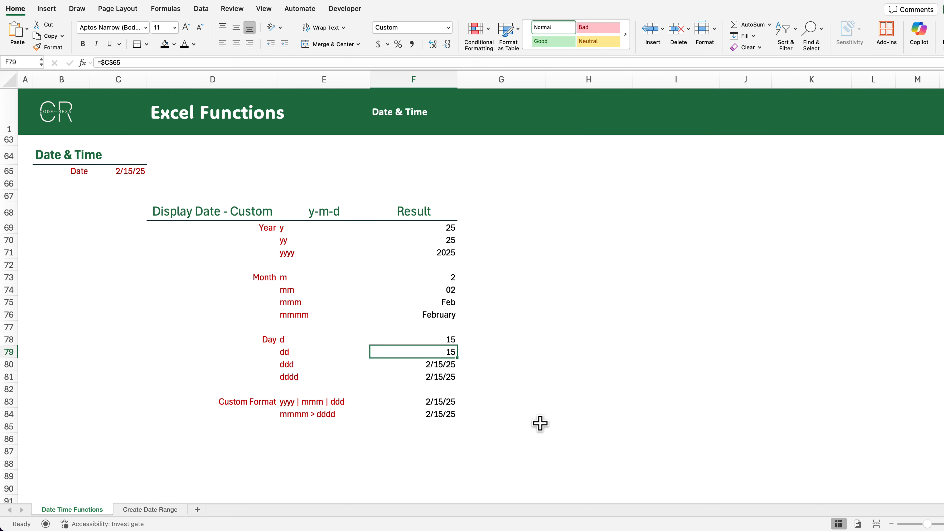
- Apply the custom number format ddd to cell F80 in the Day group
right_click(445, 367)
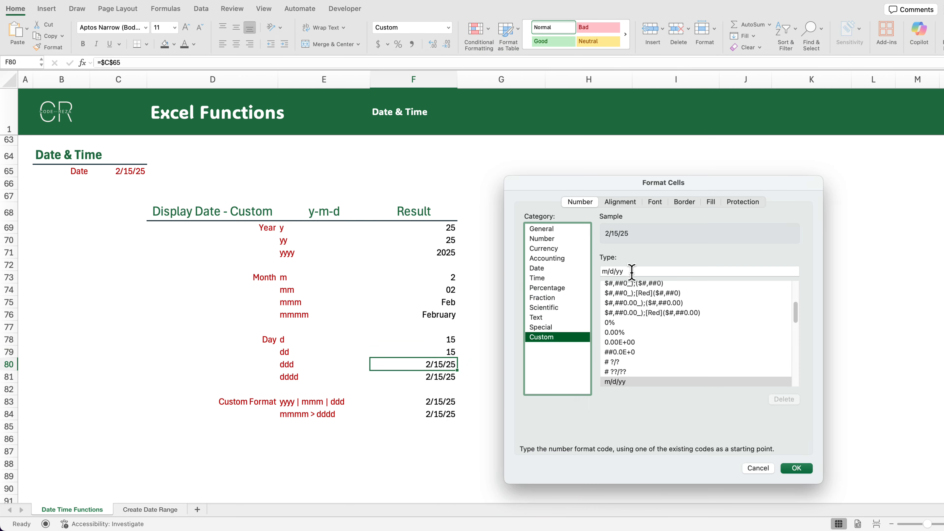
left_click(465, 422)
type("ddd")
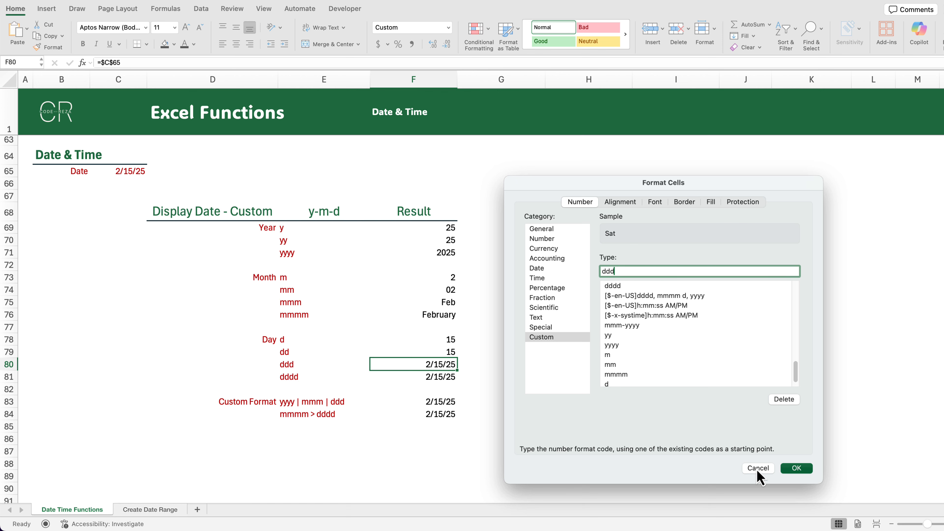
key("Return")
- Apply the custom number format dddd to cell F81, the last Result cell in the Day group
left_click(423, 377)
key("super+1")
type("dddd")
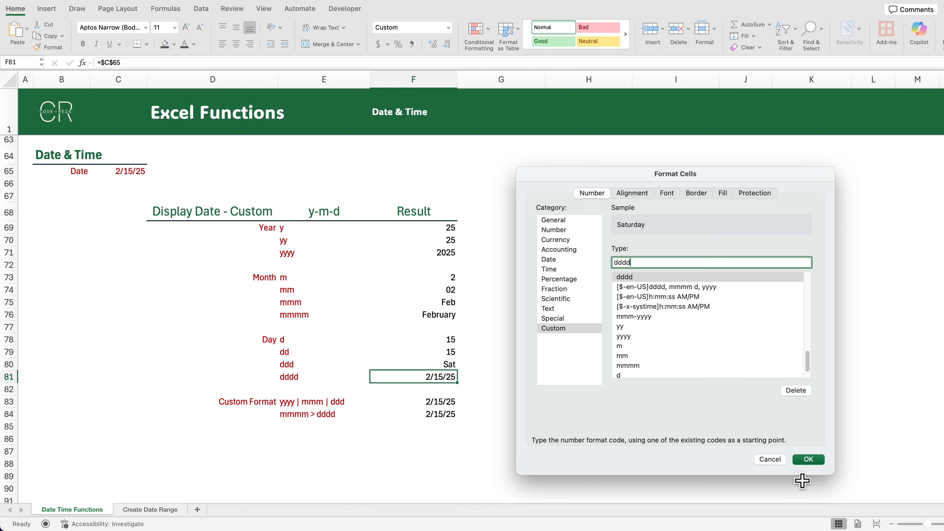
left_click(811, 462)
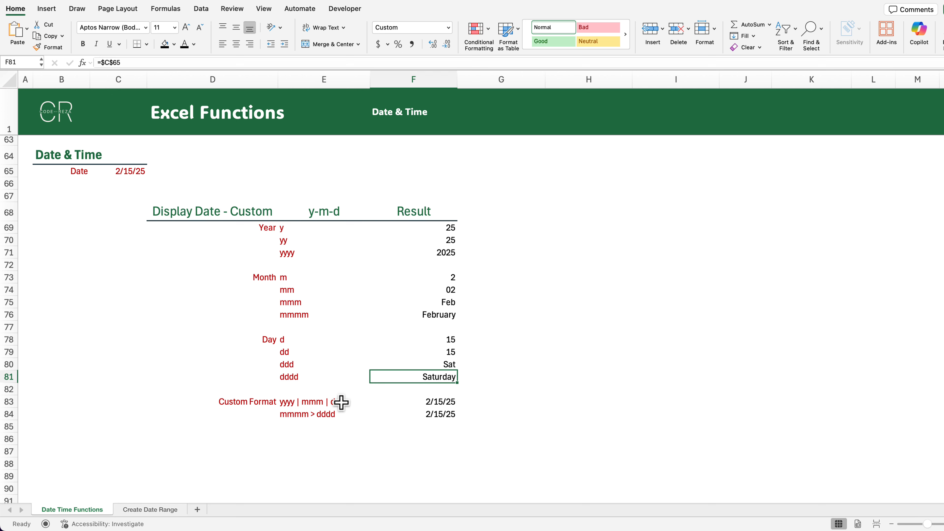
- Apply the custom number format yyyy | mmm | ddd to cell F83, the first Result cell in the Custom Format group
left_click(448, 402)
right_click(448, 402)
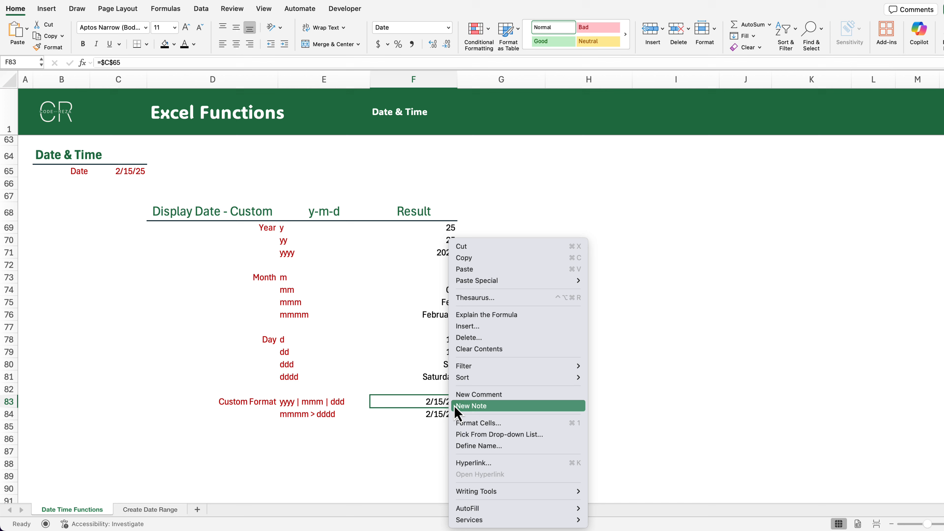
left_click(477, 422)
left_click_drag(605, 158, 745, 162)
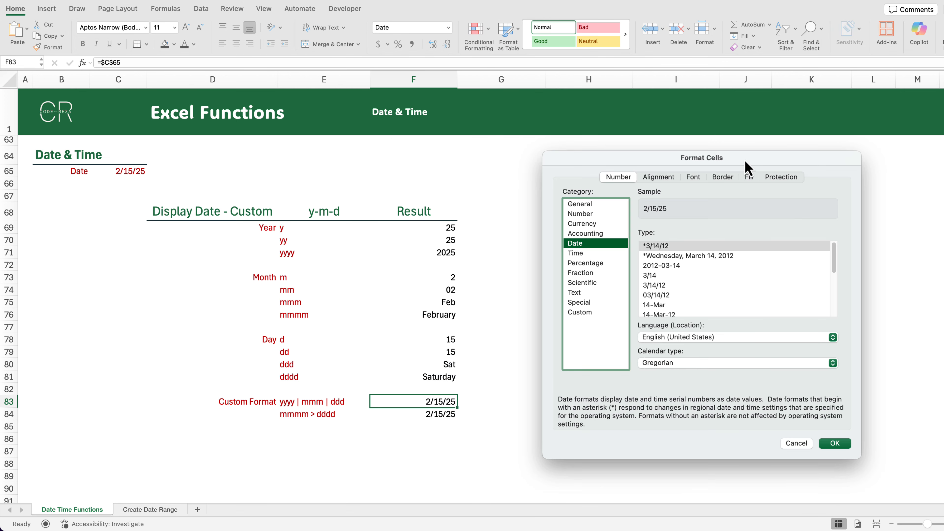
left_click(580, 313)
left_click(669, 246)
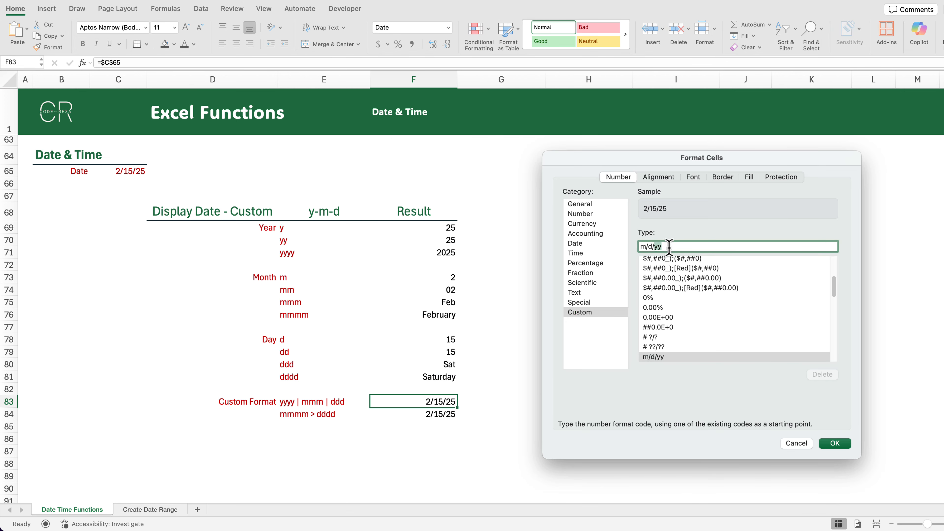
double_click(669, 246)
type("yyyy | mmm | ddd")
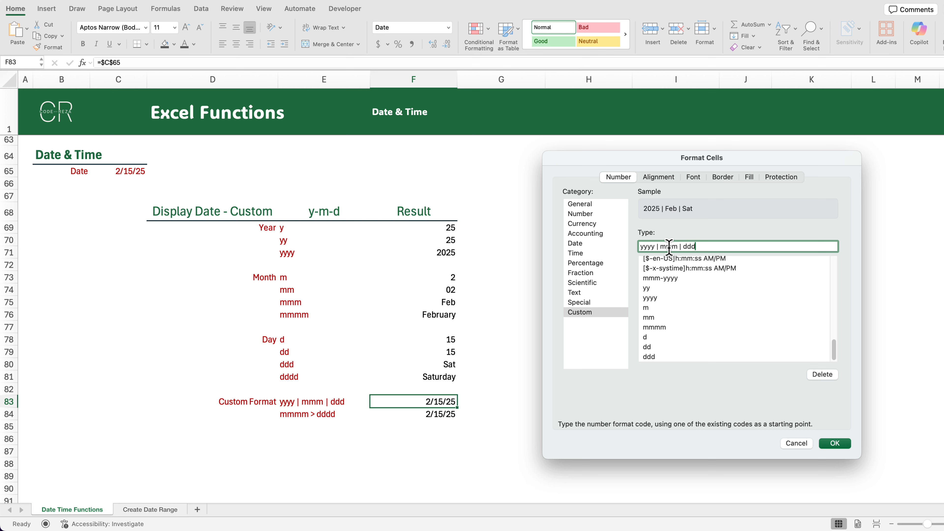
left_click(837, 443)
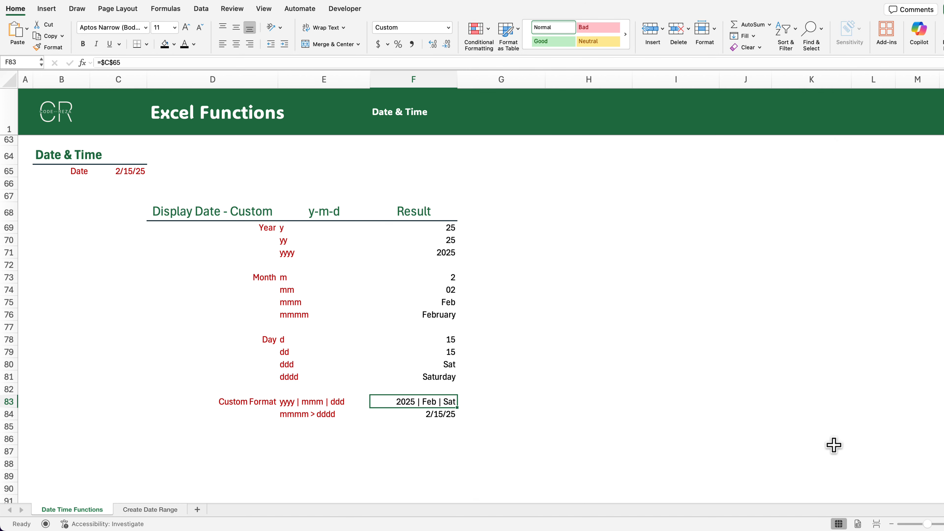
- Apply the custom number format yyyy > dddd to cell F84, the last Result cell in the Custom Format group
right_click(442, 415)
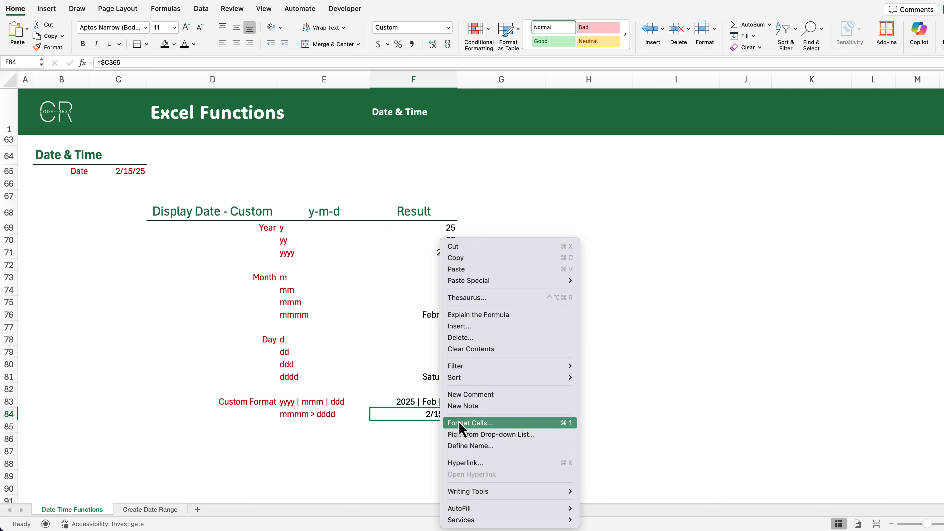
left_click(478, 423)
left_click(555, 325)
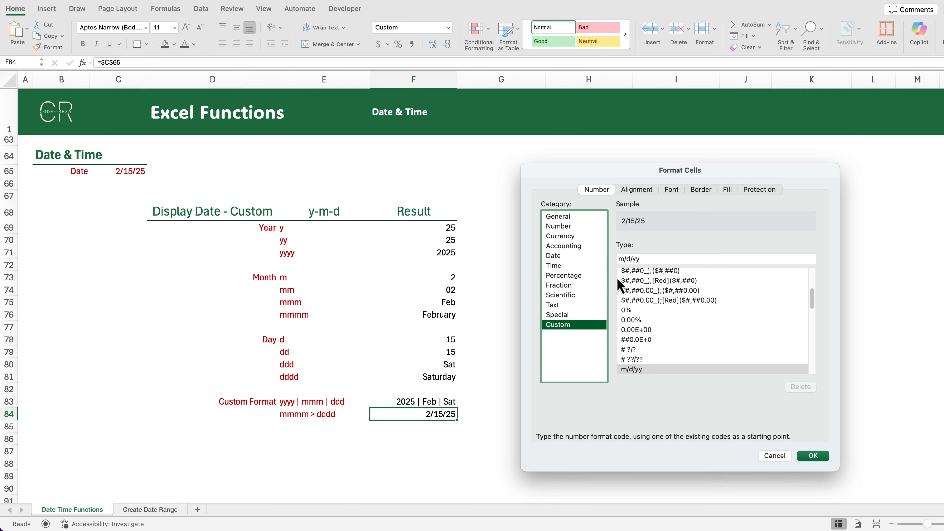
left_click(645, 259)
triple_click(645, 259)
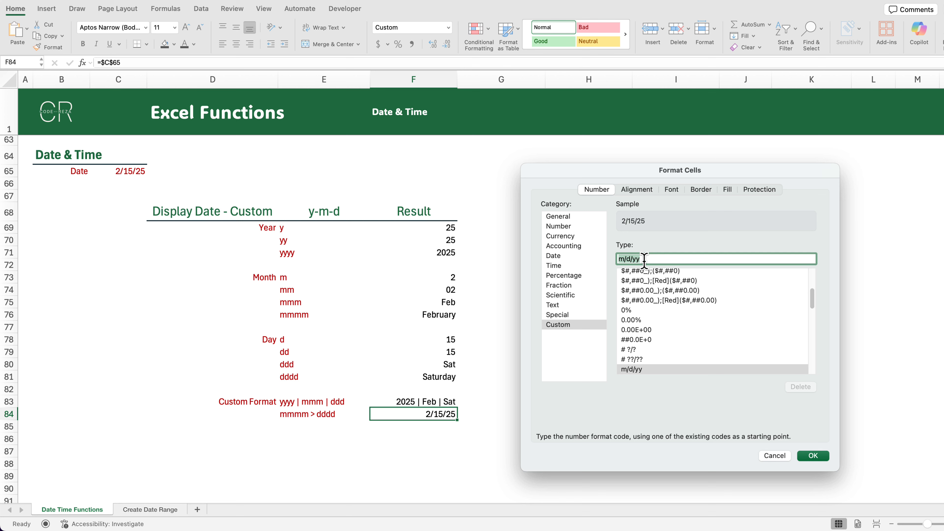
type("yyyy ")
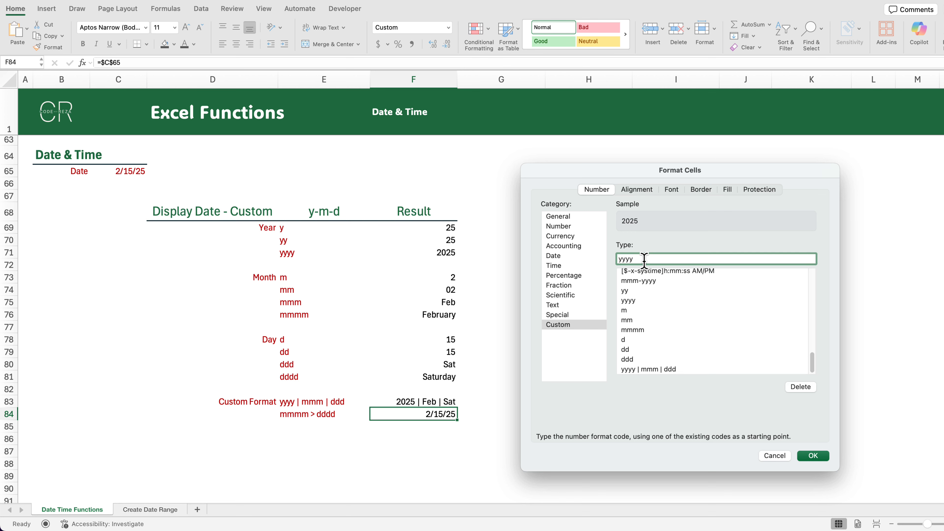
type("> dddd")
left_click(820, 461)
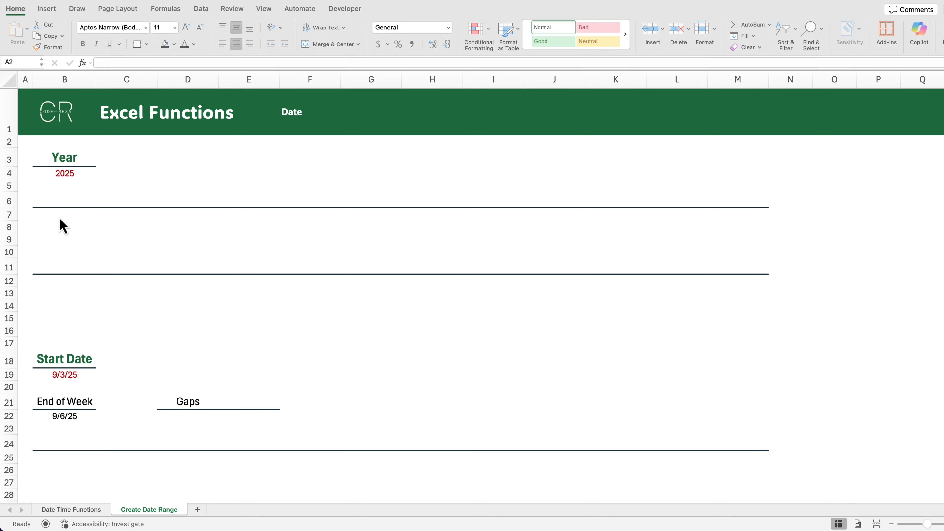
left_click(59, 216)
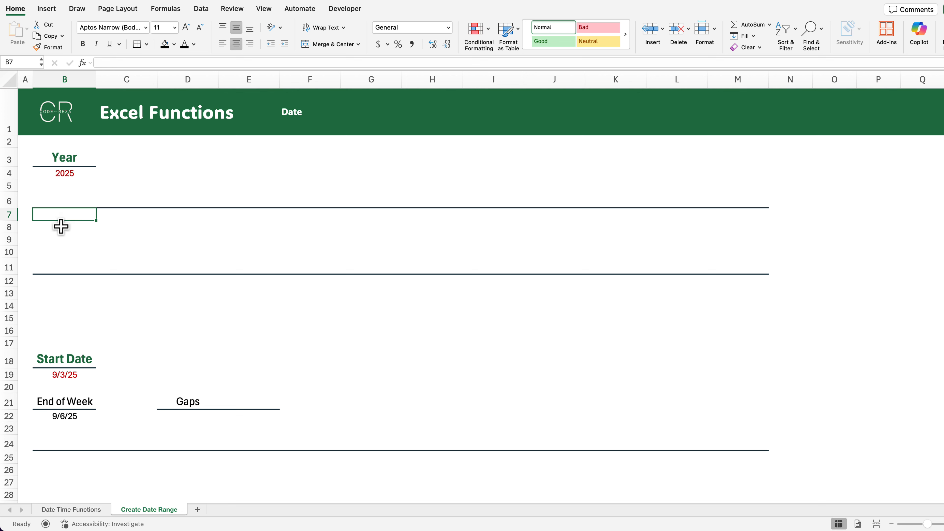
left_click(61, 227)
key("Right")
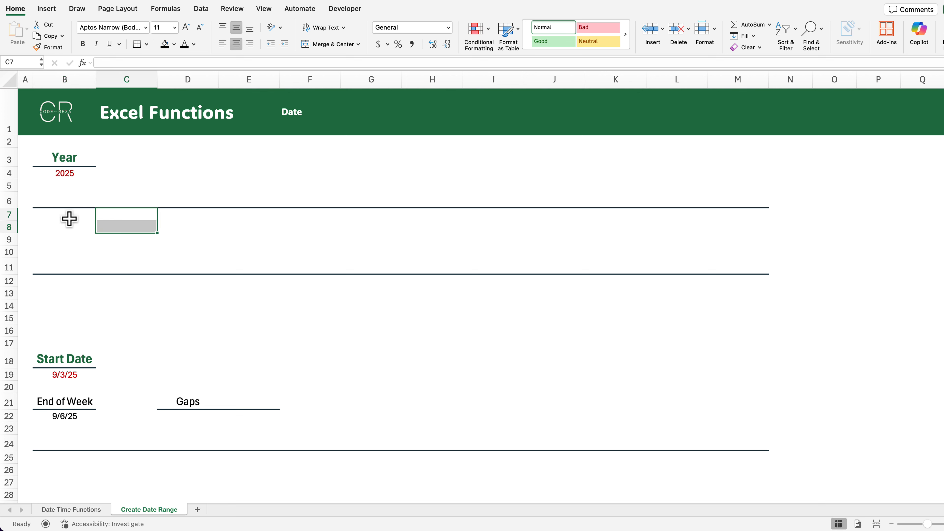
left_click(69, 217)
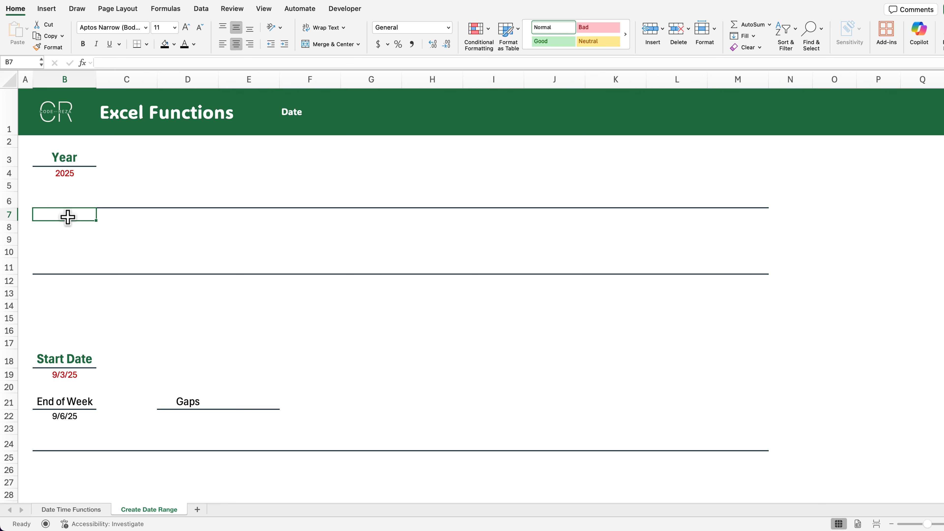
left_click(61, 176)
left_click(70, 219)
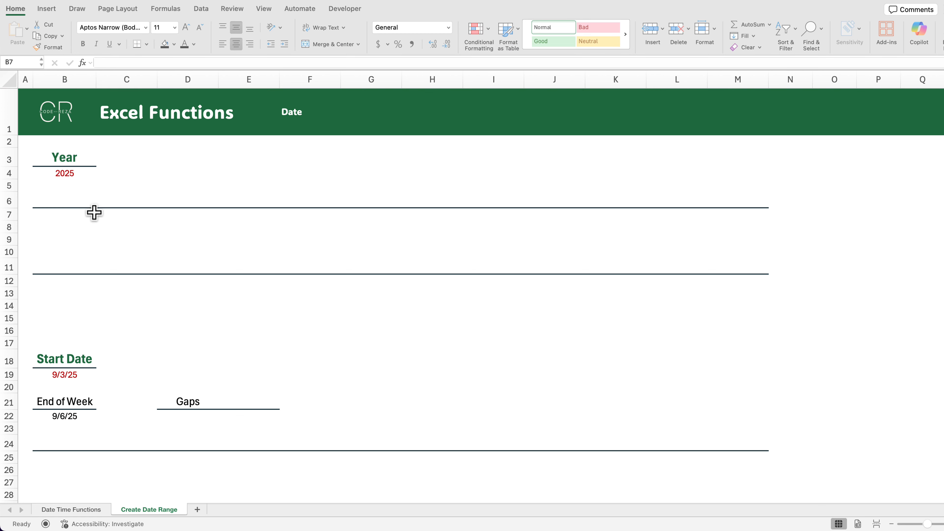
- Enter the formula =DATE(B4,1,1) in cell B7 of the Create Date Range sheet to build the year's first date
left_click(71, 216)
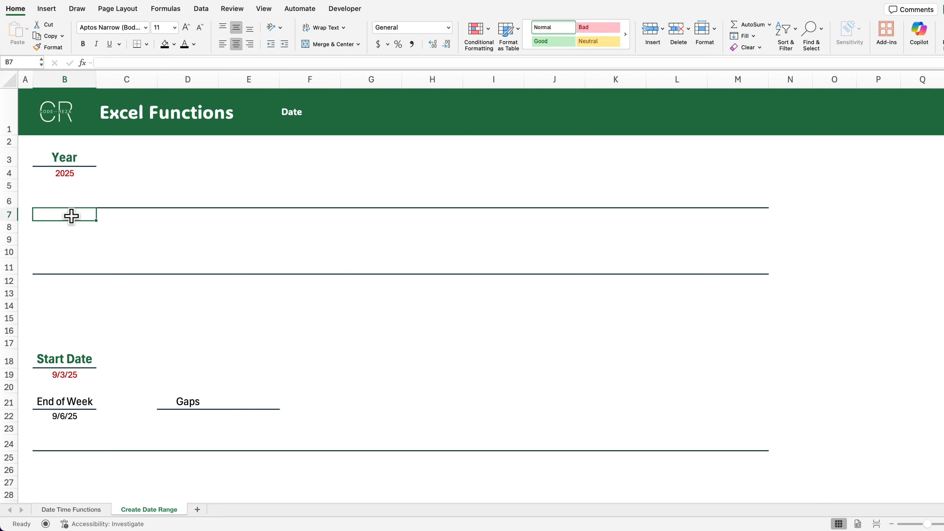
type("=DATE(")
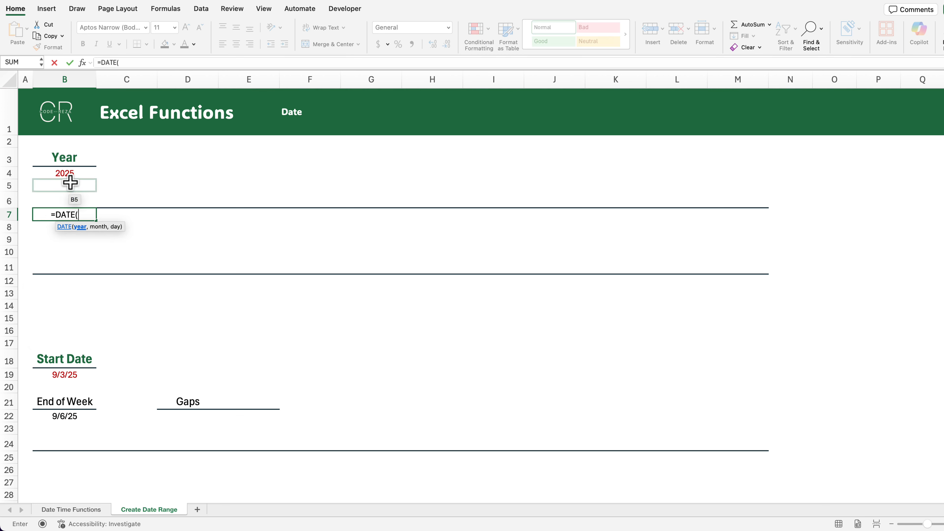
left_click(71, 174)
type(",")
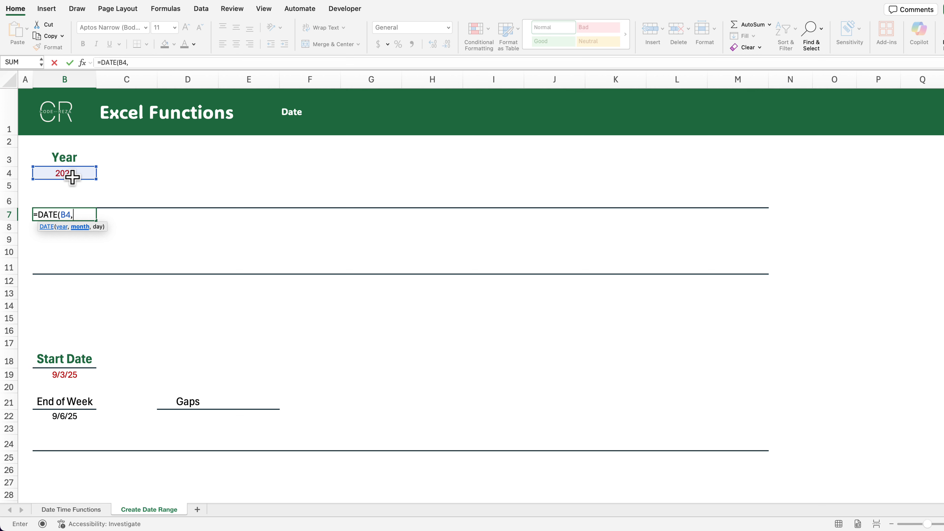
type("1,1)")
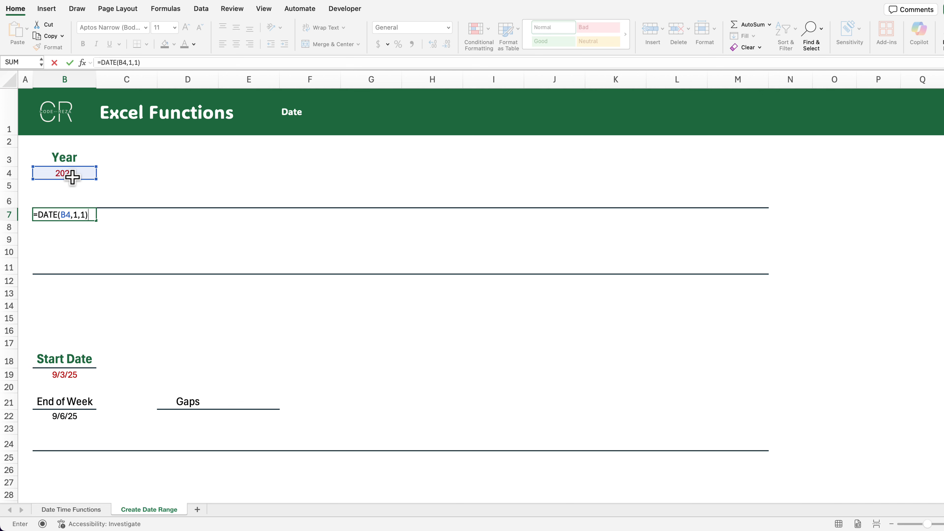
key("Return")
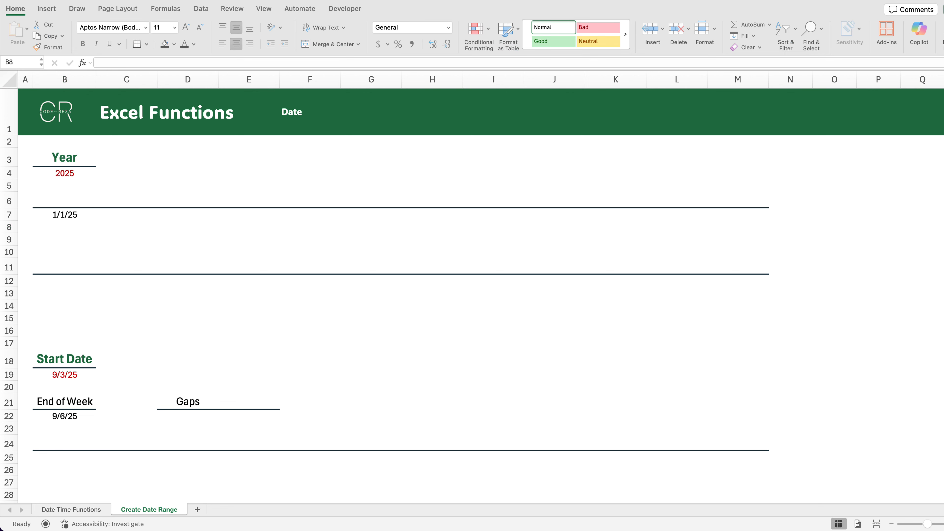
- Enter the formula =EOMONTH(B7,0) in cell B8 to return the last day of the month in B7
left_click(72, 226)
type("=EOMONTH(")
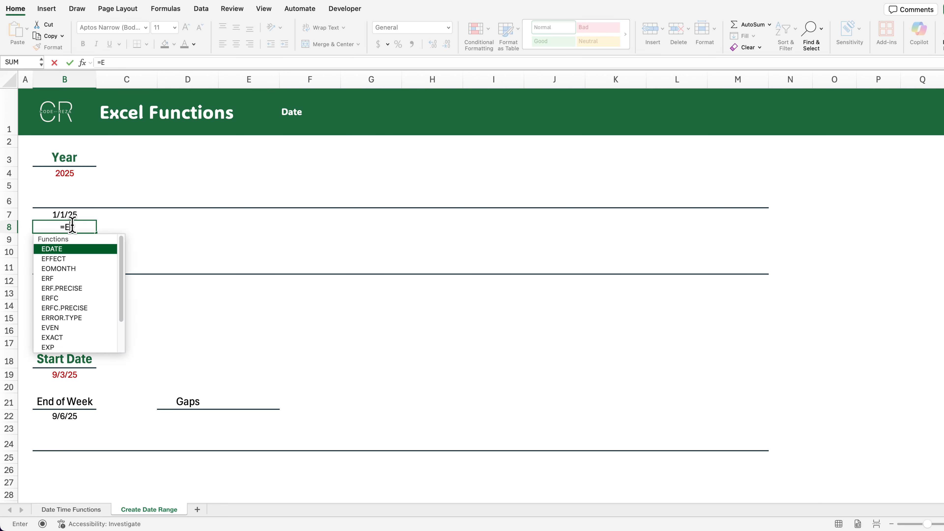
left_click(74, 215)
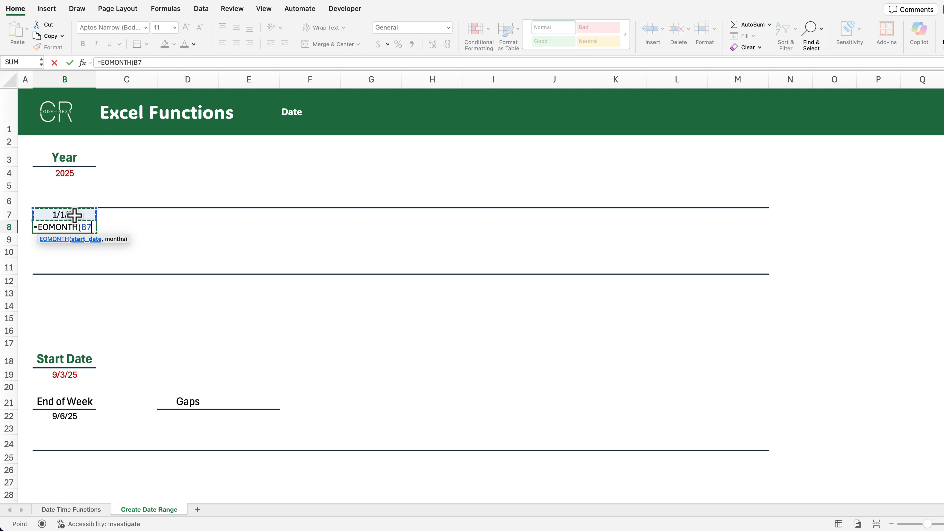
type(",0)")
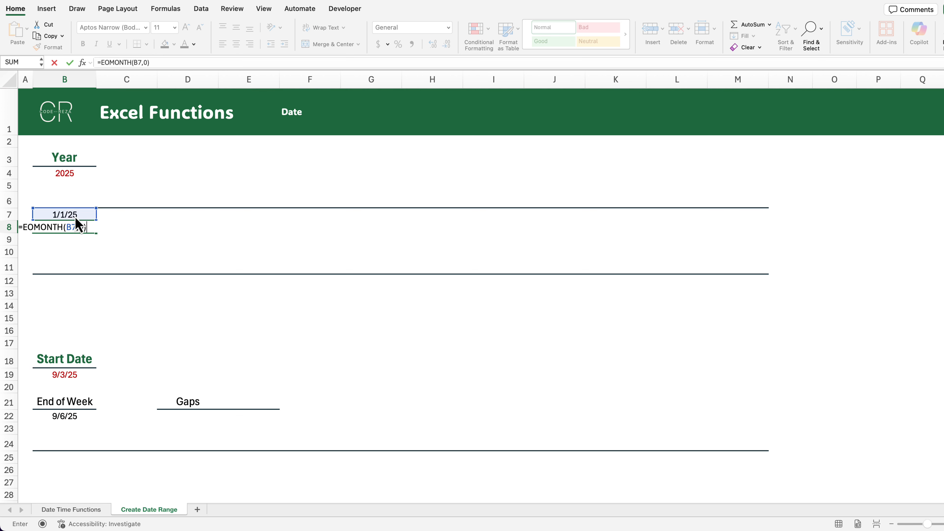
key("Return")
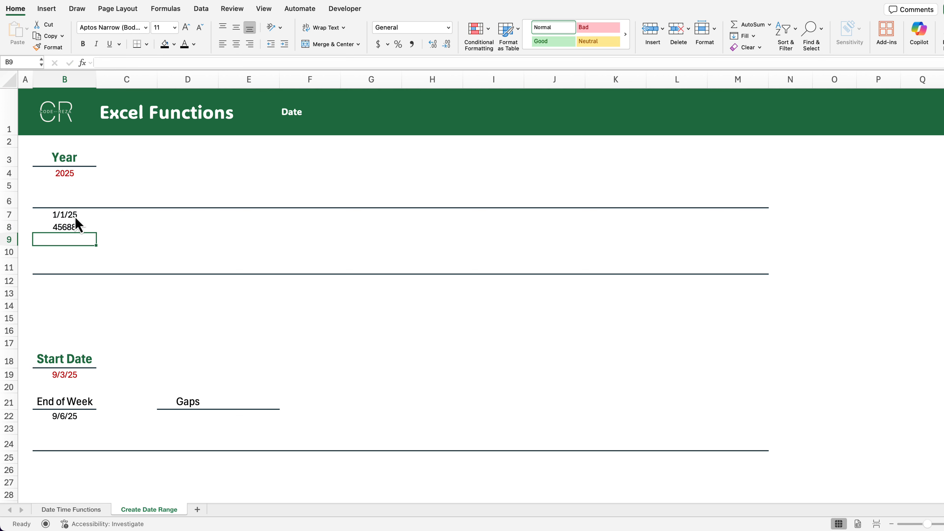
- Format cell B8 as a date and apply the Short Date format to the whole range B7:M8
left_click(73, 225)
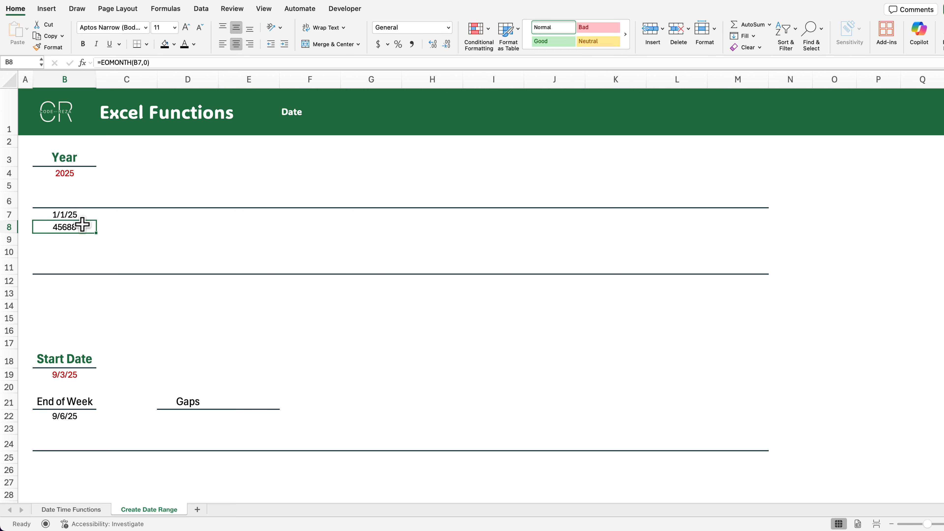
left_click(449, 30)
left_click(359, 213)
left_click_drag(57, 213, 741, 229)
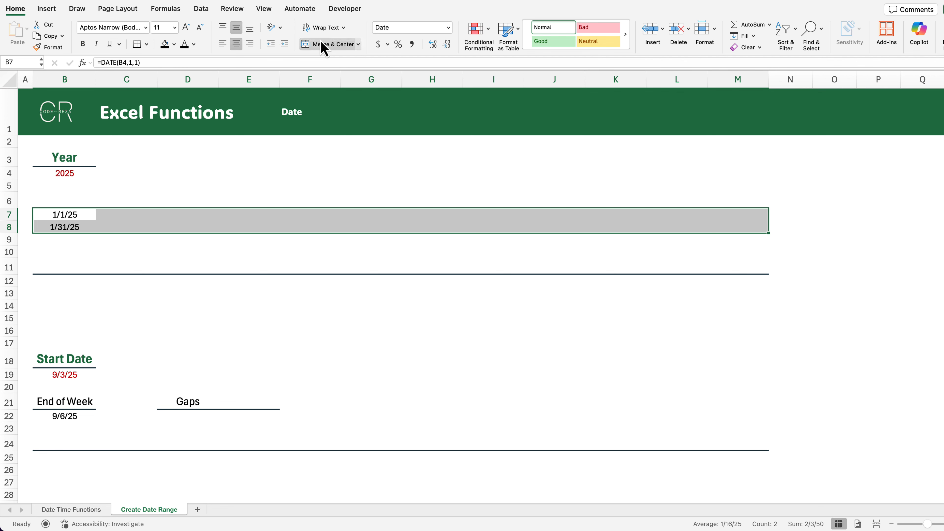
left_click(448, 27)
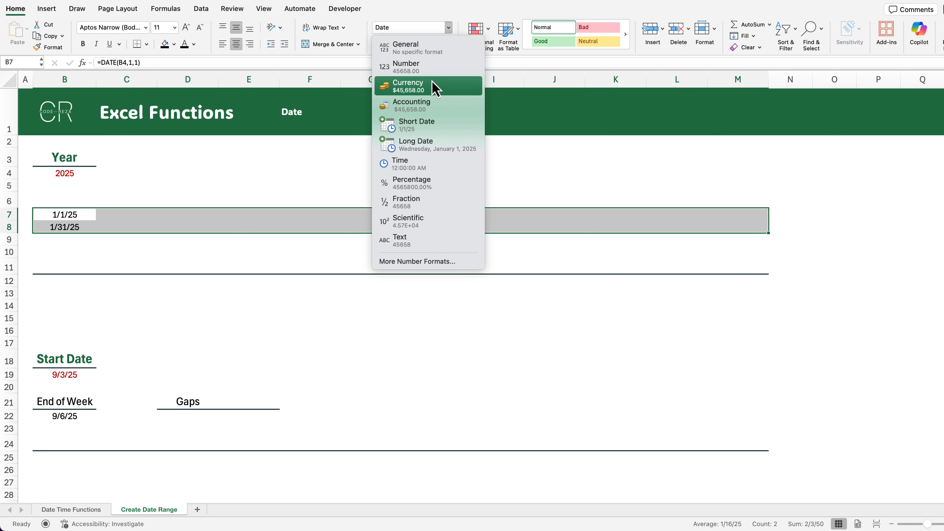
left_click(445, 124)
- Enter the formula =B8+1 in cell C7 to return the first day of the following month
left_click(124, 214)
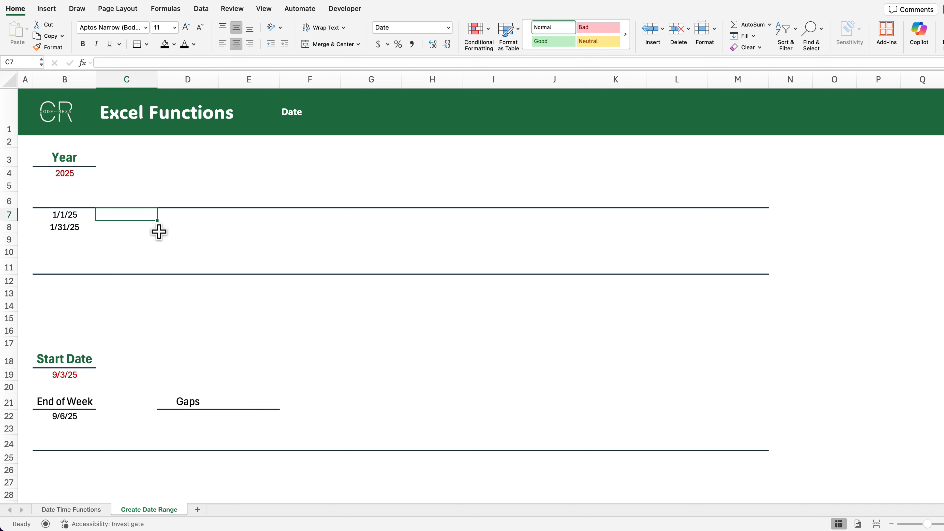
type("=")
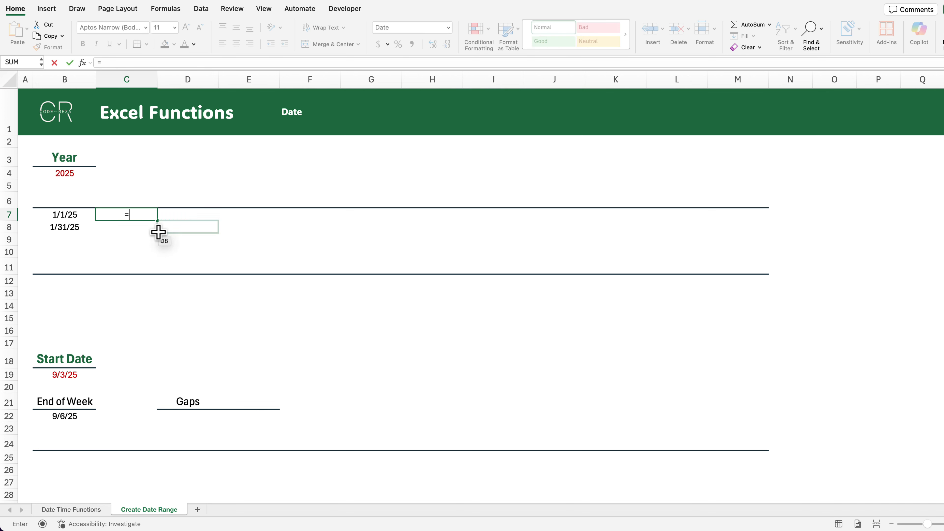
left_click(72, 229)
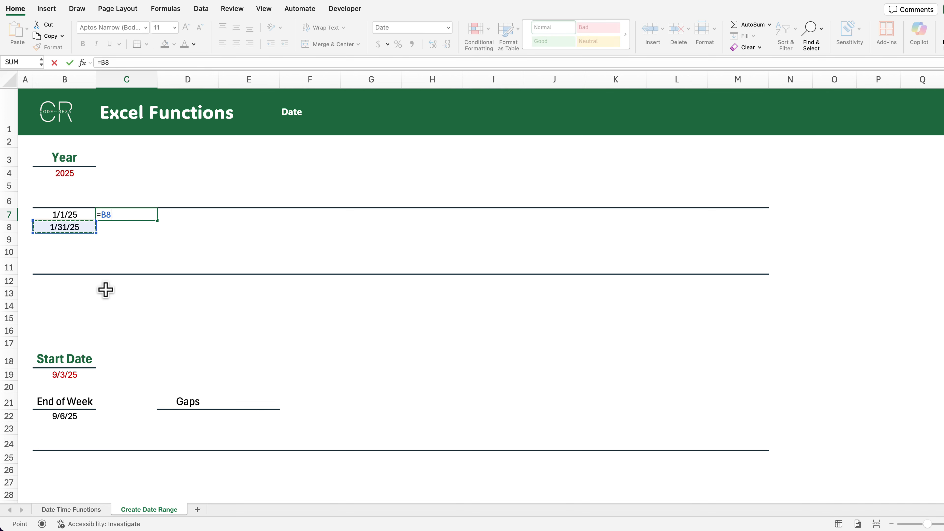
type("+1")
key("Return")
left_click(120, 215)
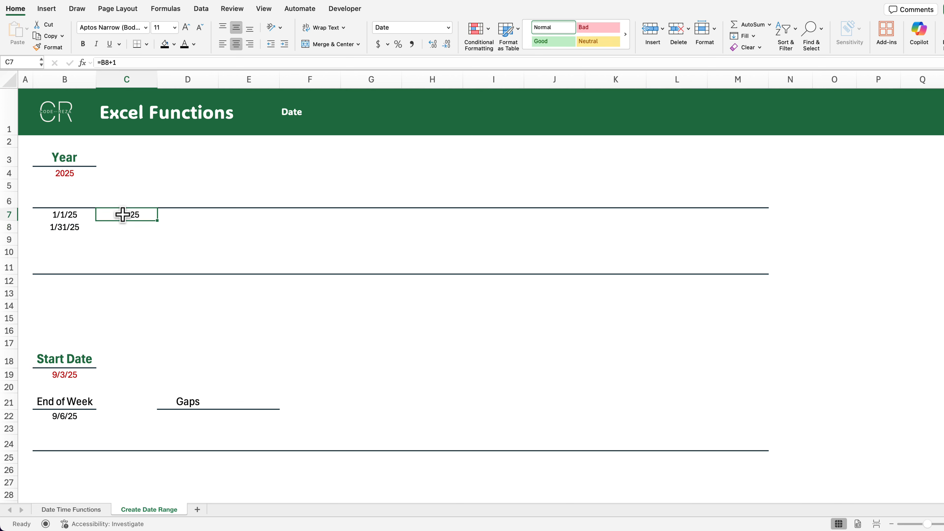
- Copy the month-end formula from B8 into C8 and fill C7:C8 across through column M
left_click(70, 230)
left_click(112, 228)
left_click(90, 228)
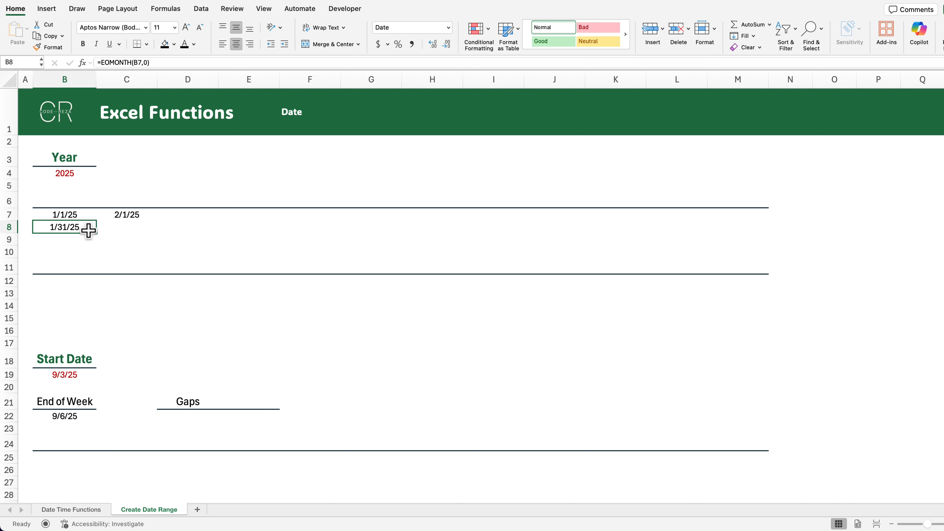
left_click_drag(95, 233, 771, 232)
double_click(151, 231)
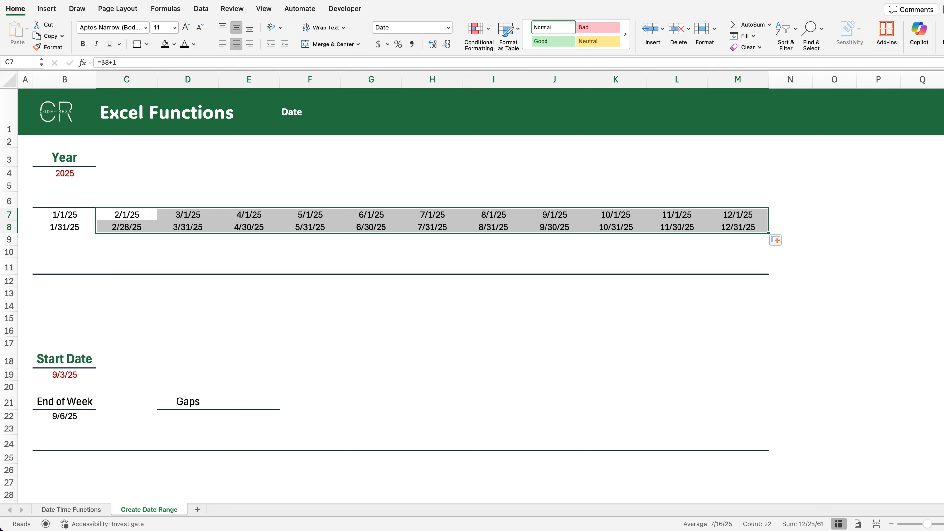
- Try the year 2028 in cell B4 to test the date range, and undo the change
left_click(56, 172)
type("2028")
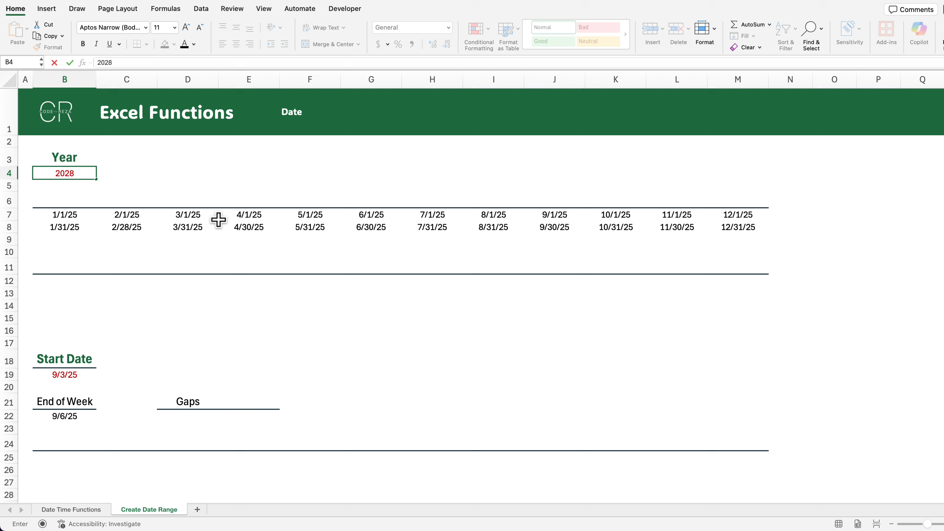
key("Return")
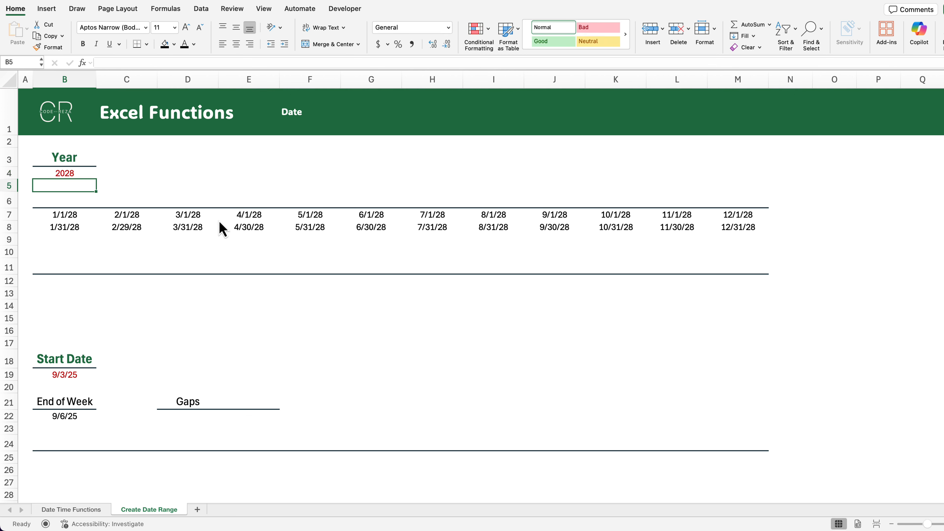
key("ctrl+z")
- Enter the formula =B7 in header cell B6 to reference the first month's start date
left_click(70, 211)
left_click_drag(70, 201, 729, 205)
left_click(70, 201)
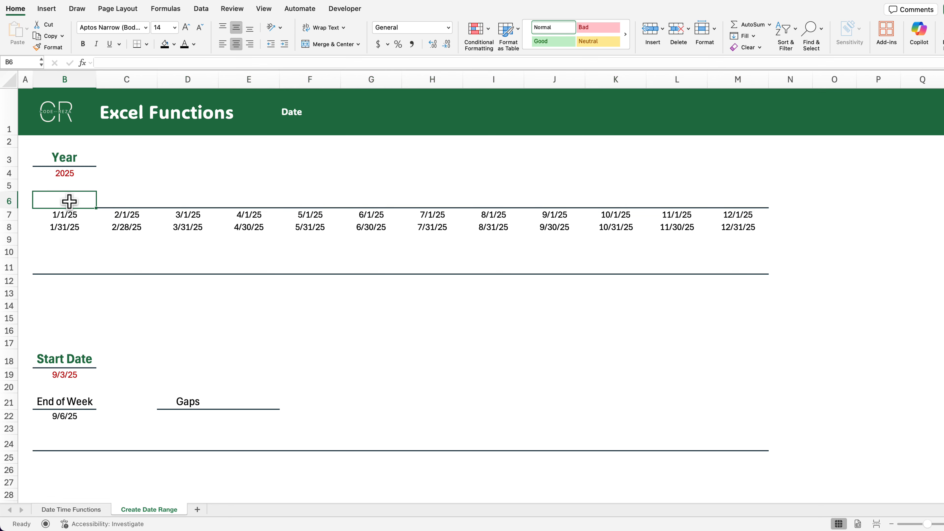
type("=")
left_click(67, 214)
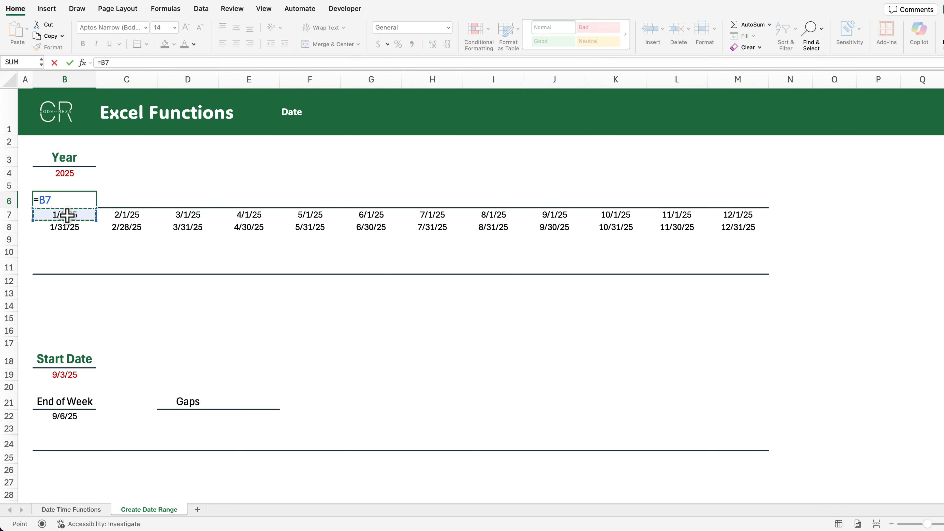
key("Return")
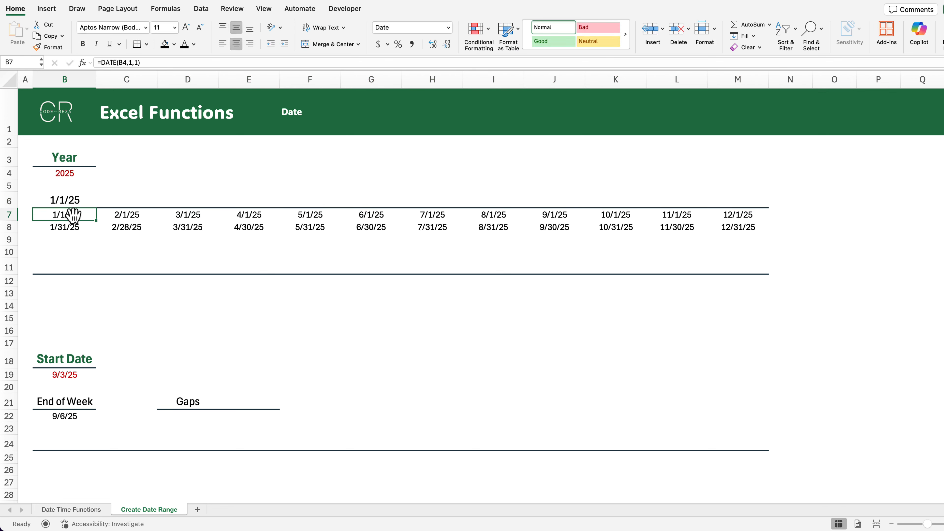
- Apply the custom number format mmm to cell B6 and fill the month header across to M6
left_click(71, 202)
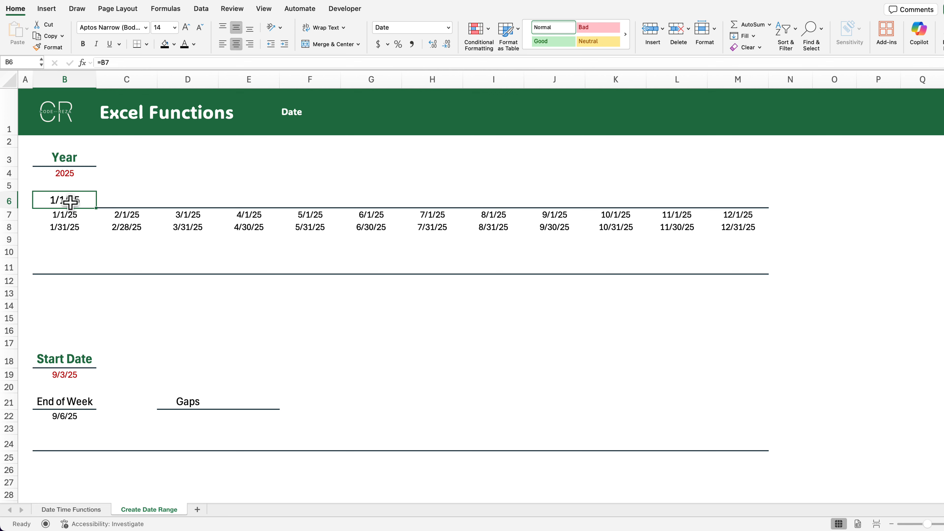
right_click(71, 201)
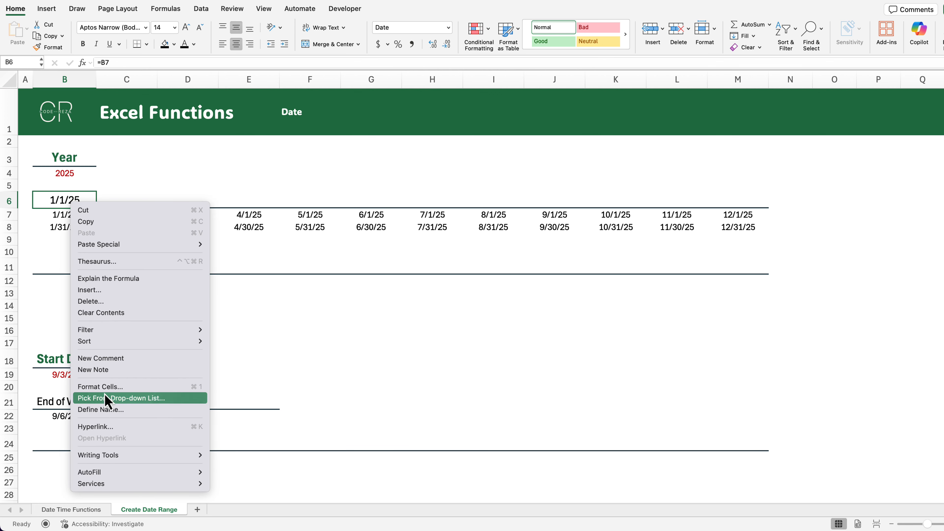
left_click(106, 387)
left_click(472, 323)
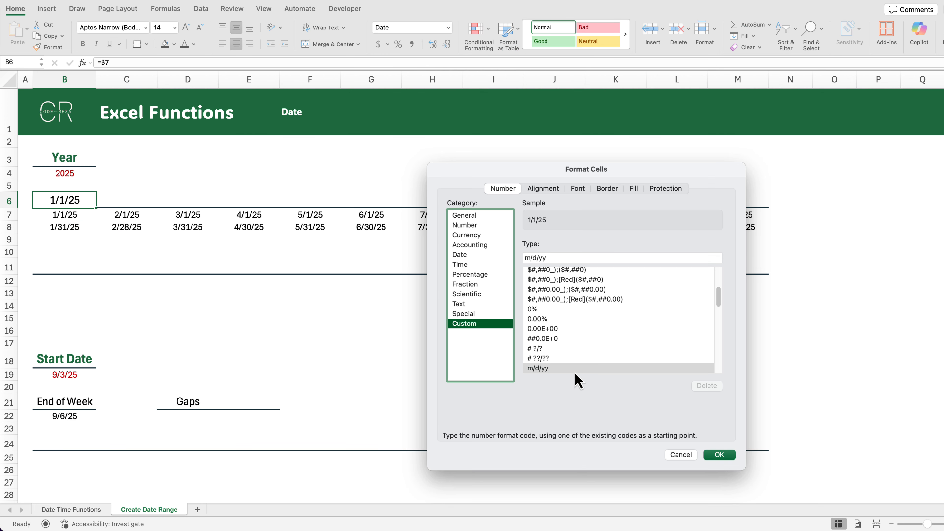
left_click(562, 257)
type("mmm")
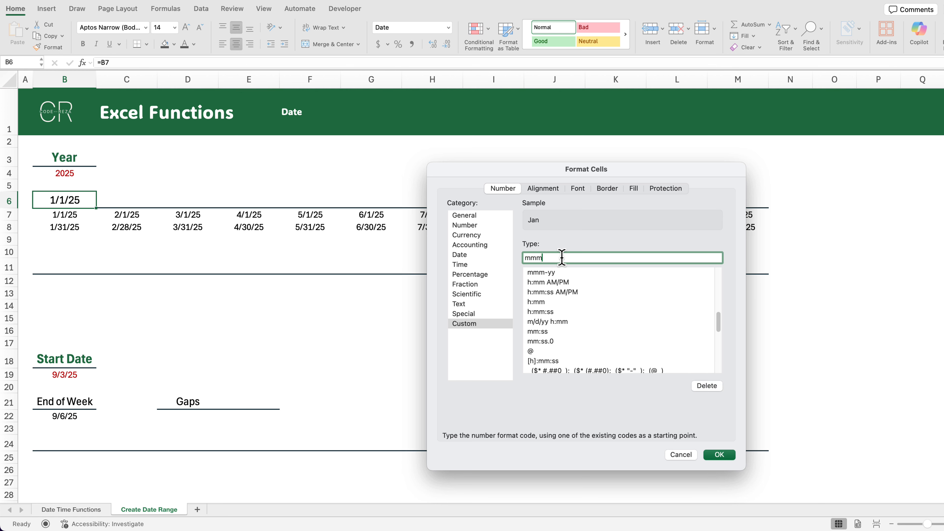
left_click(719, 455)
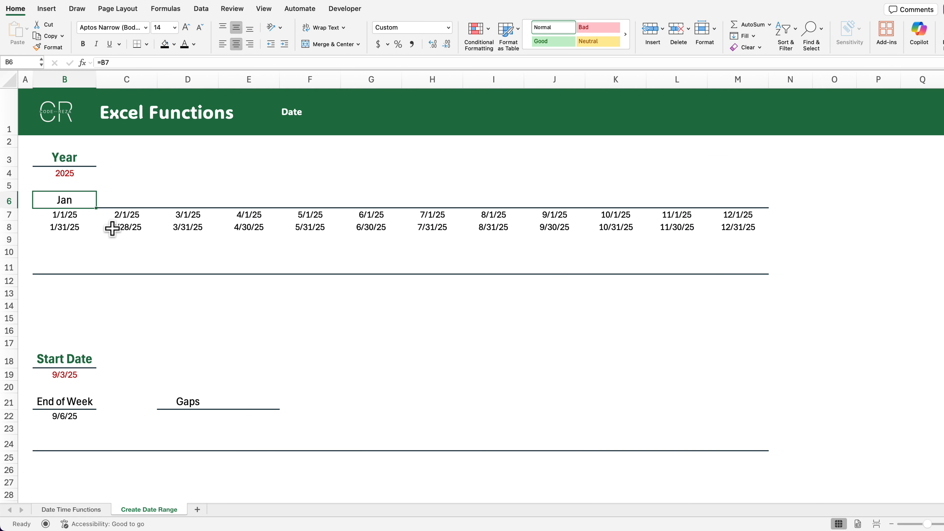
left_click_drag(125, 215, 752, 203)
left_click(80, 200)
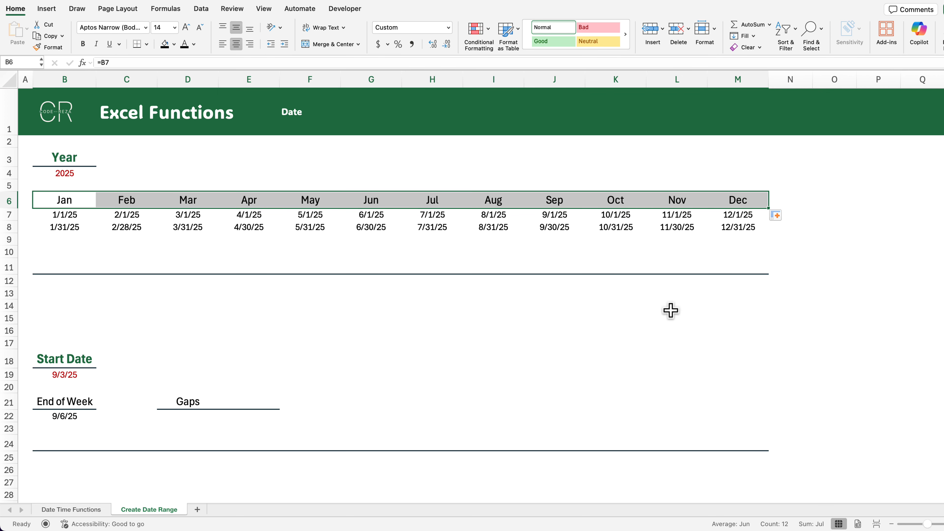
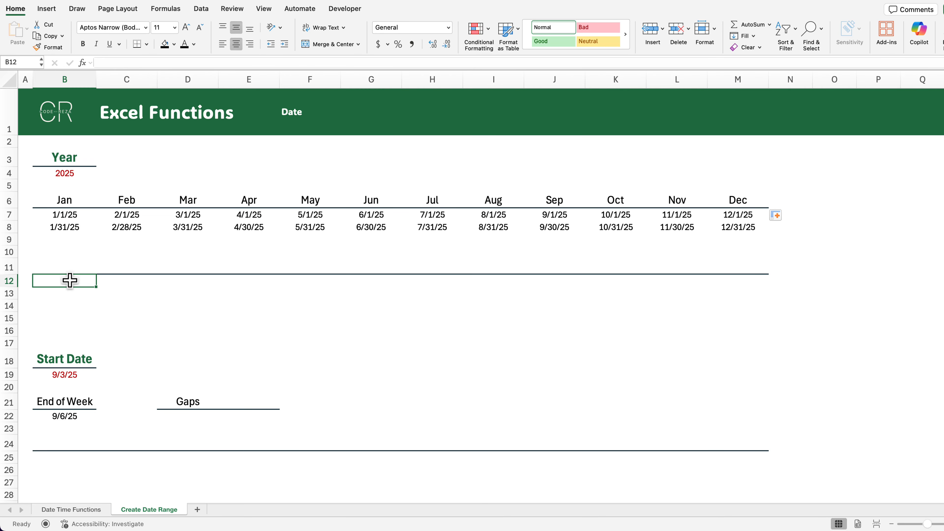
- Enter the formula =DATE(B4, SEQUENCE(1,12,1),1) in cell B12 to spill the twelve month start dates across the row
type("=DATE(")
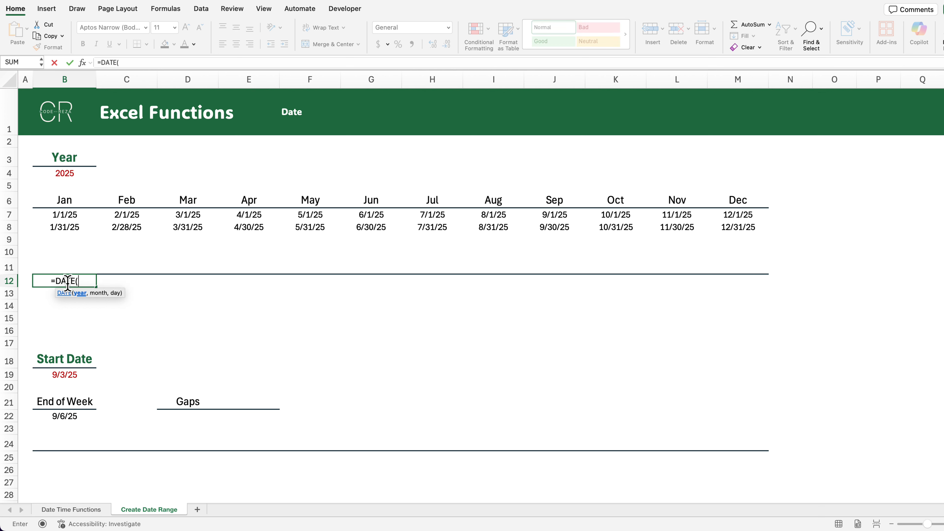
left_click(72, 175)
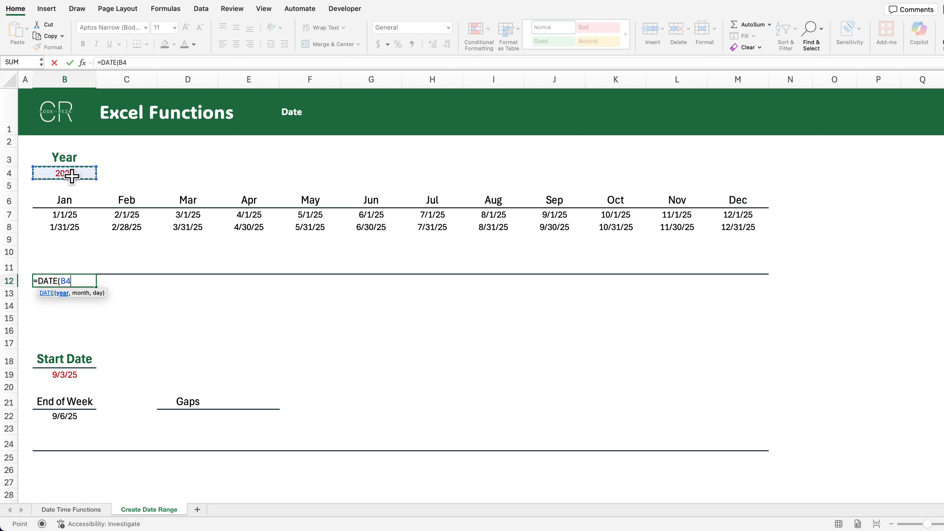
type(",1")
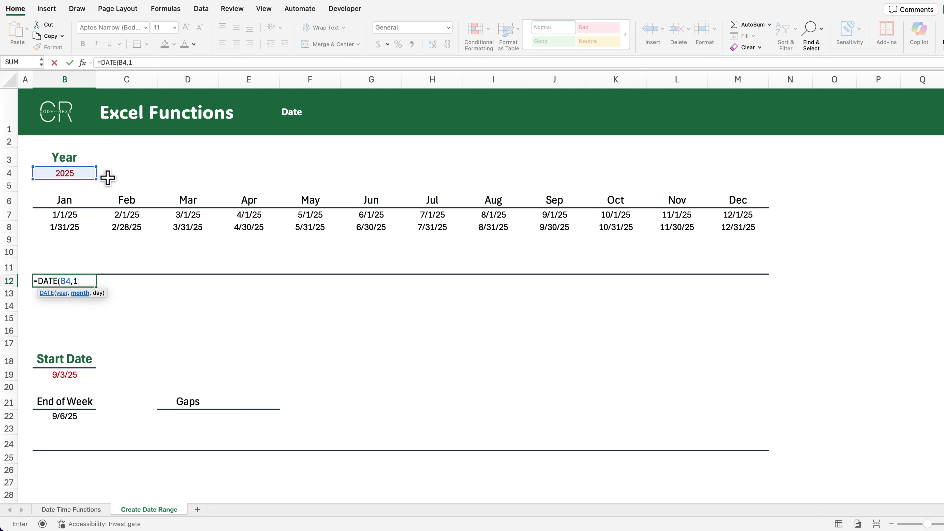
type(",1)")
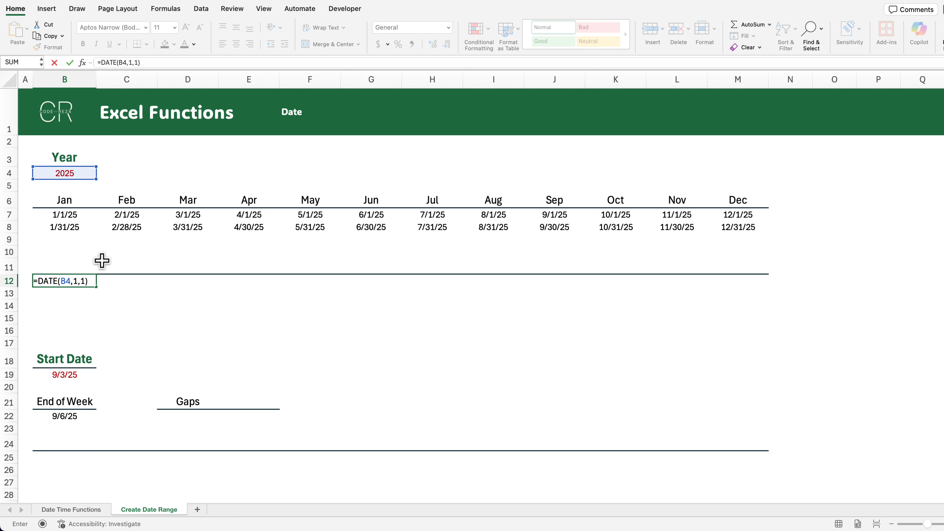
double_click(77, 281)
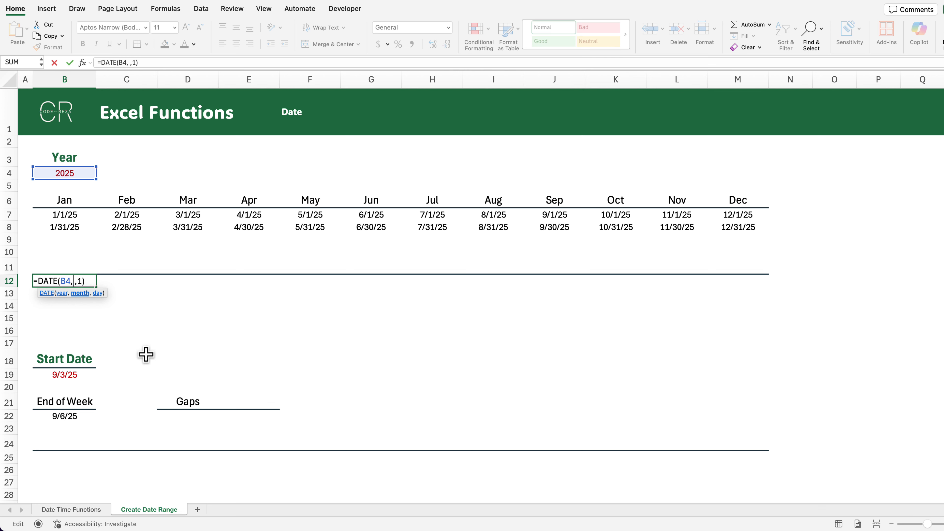
type("SEQ")
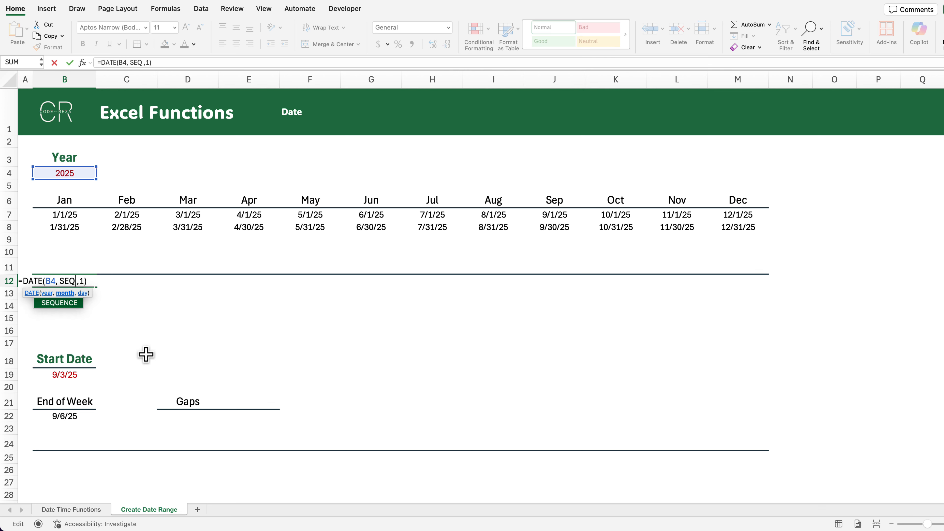
key("Tab")
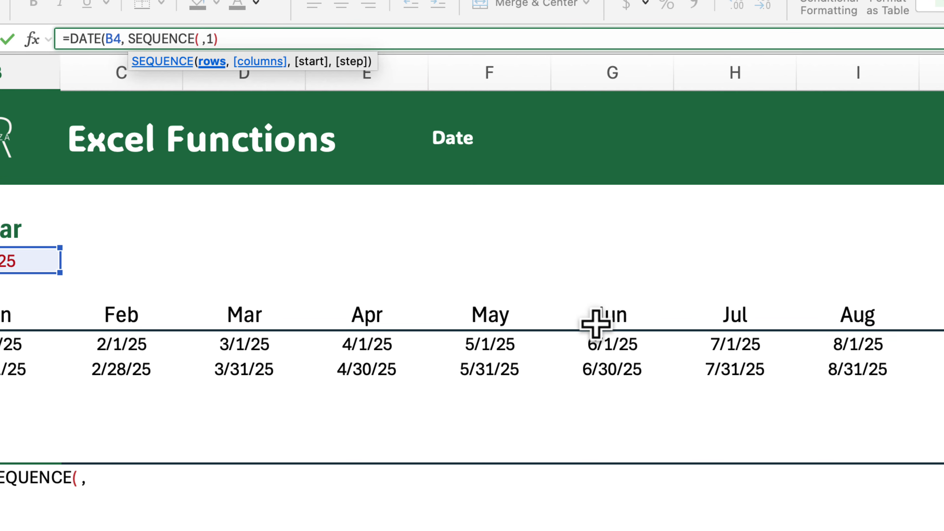
type(")")
key("Left")
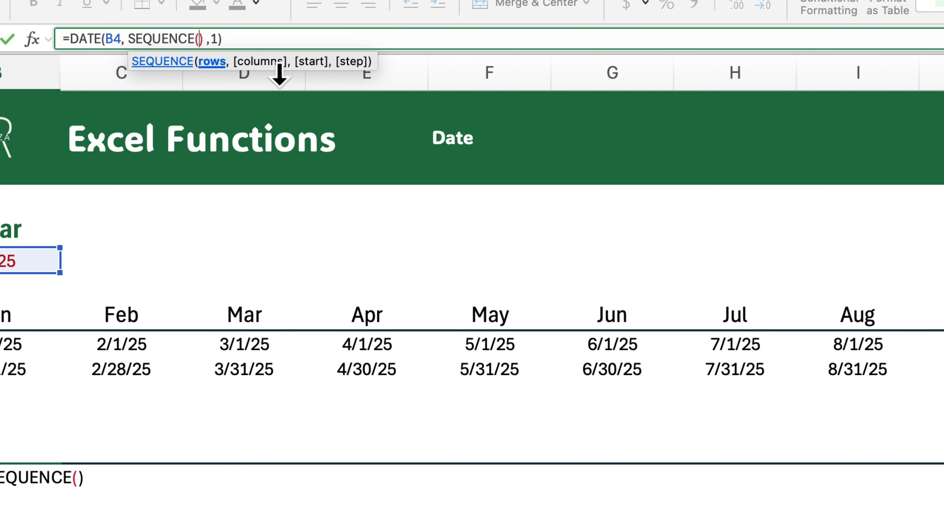
type("1,12,1")
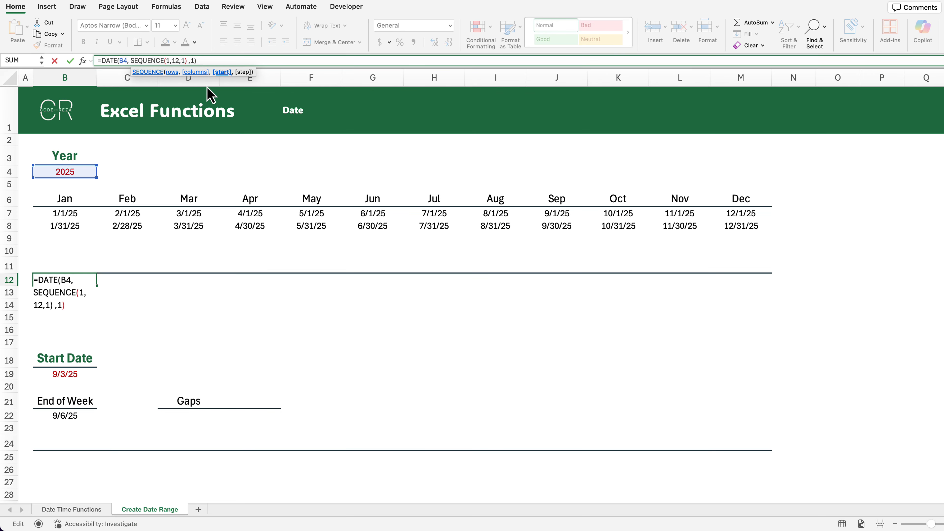
key("Return")
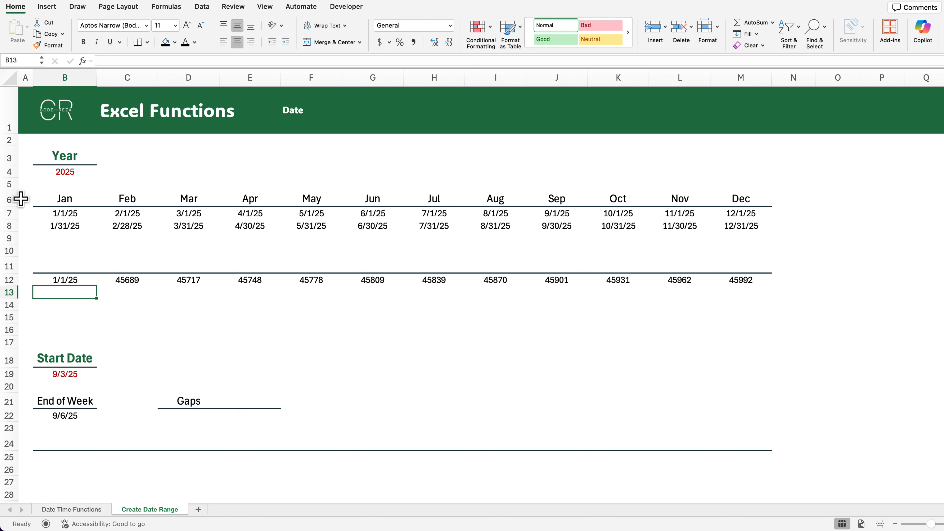
- Apply the Short Date format to the range B12:M13
left_click_drag(73, 278, 758, 294)
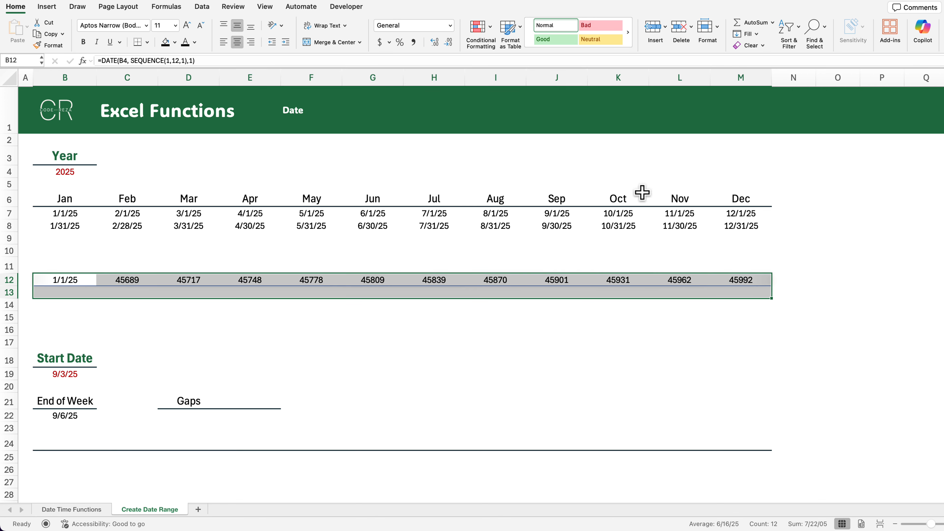
left_click(450, 26)
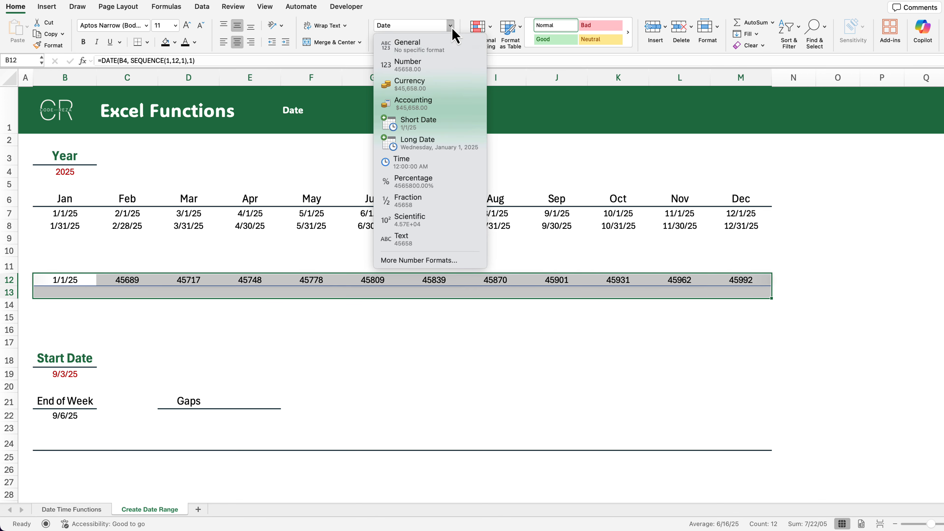
left_click(420, 124)
left_click(66, 293)
left_click(70, 283)
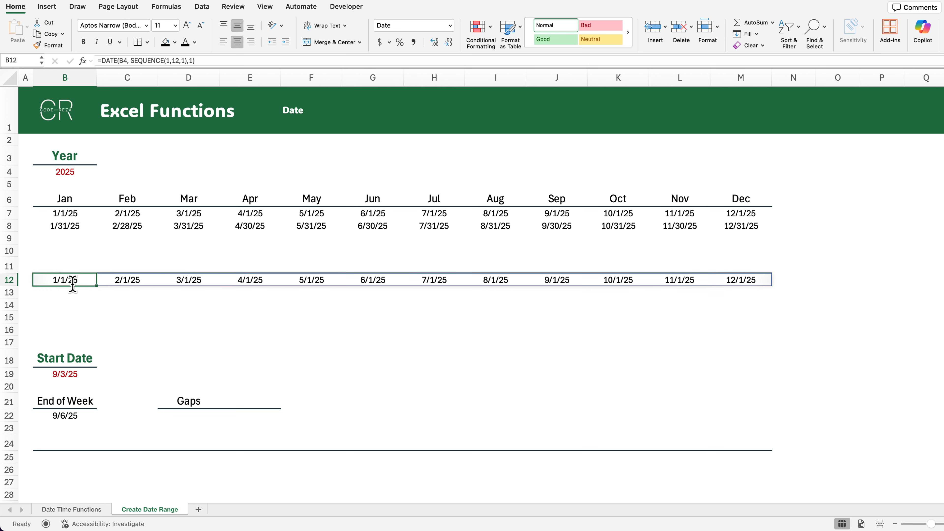
- Enter the formula =B12# in cell B11 to spill references to all the month start dates across the header row
left_click_drag(67, 266, 775, 266)
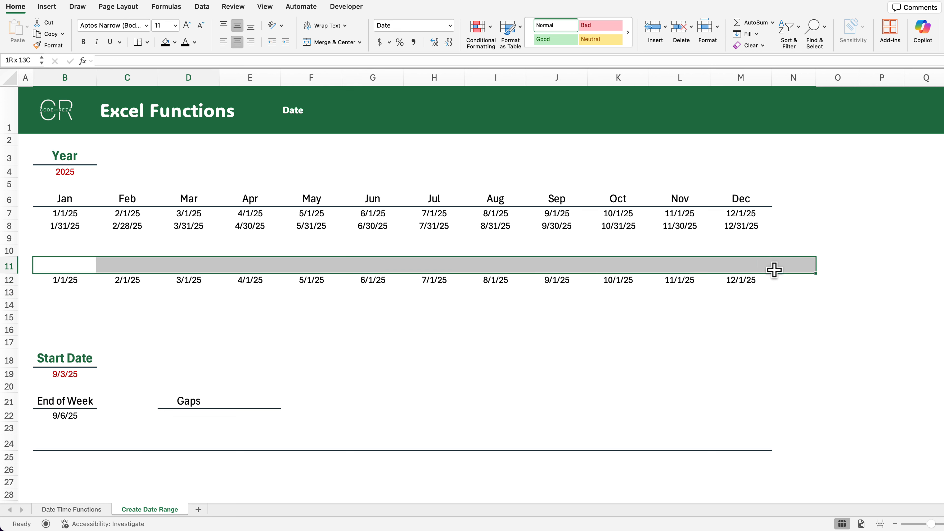
left_click(66, 265)
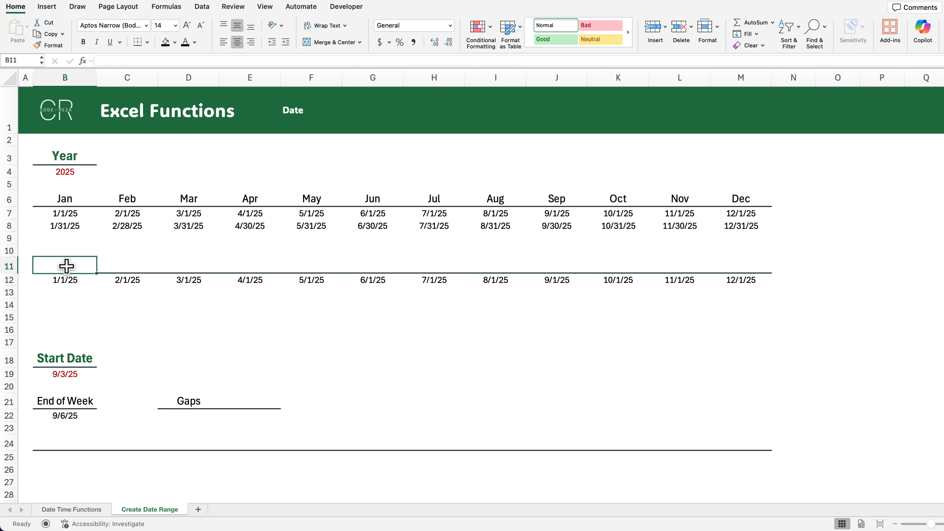
type("=")
left_click(68, 279)
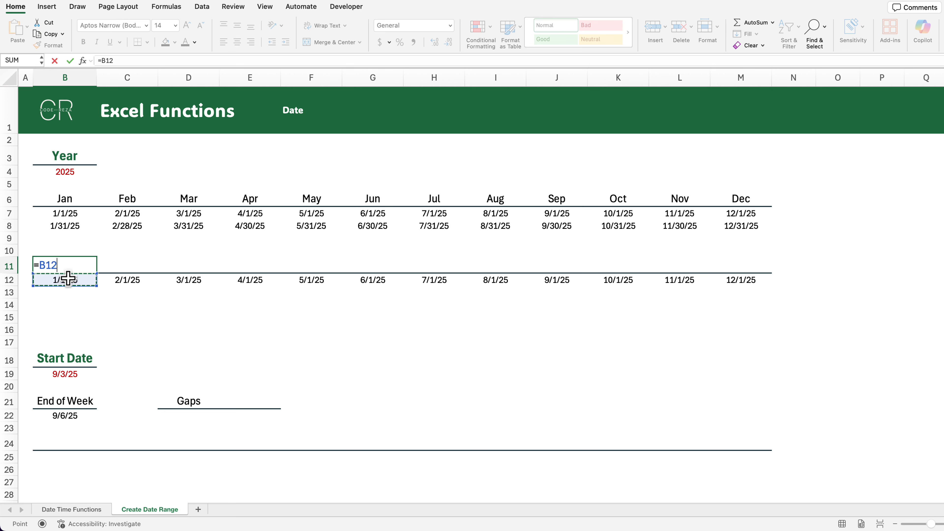
type("#")
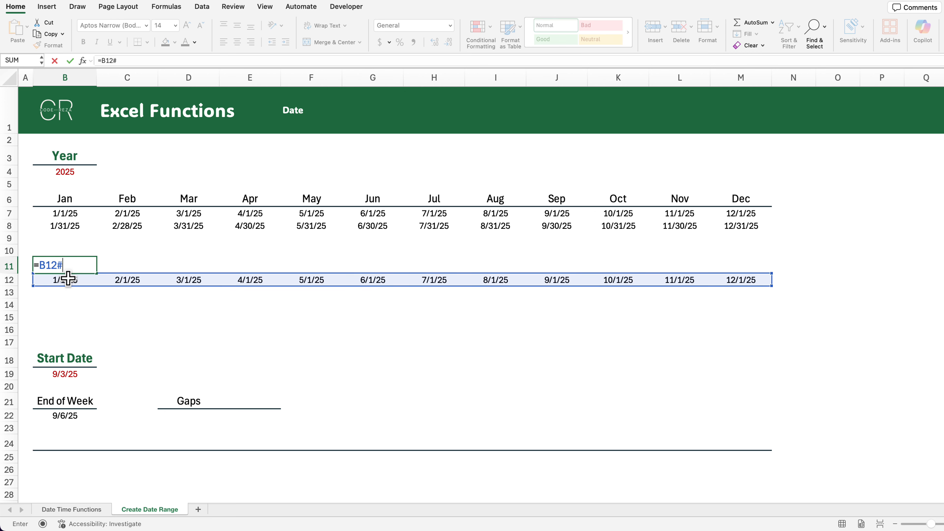
key("Return")
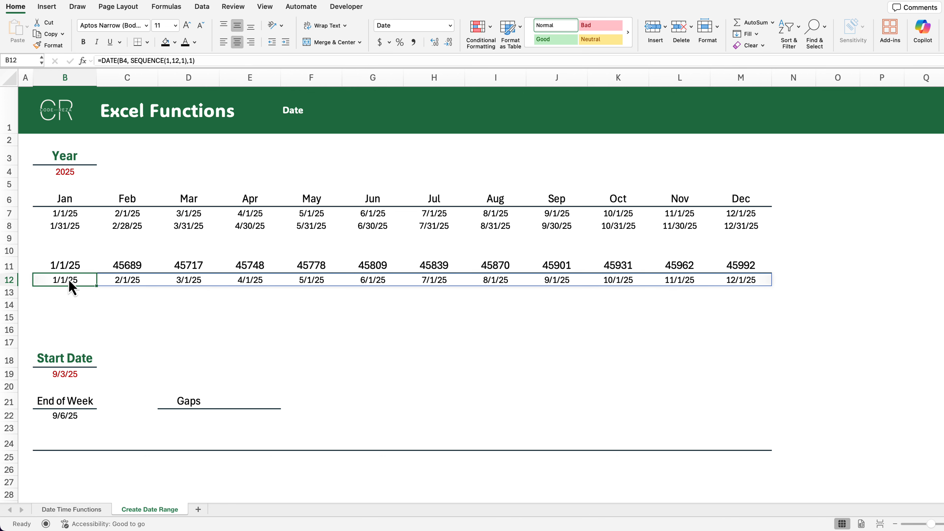
- Apply the custom number format mmm to the header range B11:M11
left_click_drag(67, 265, 734, 267)
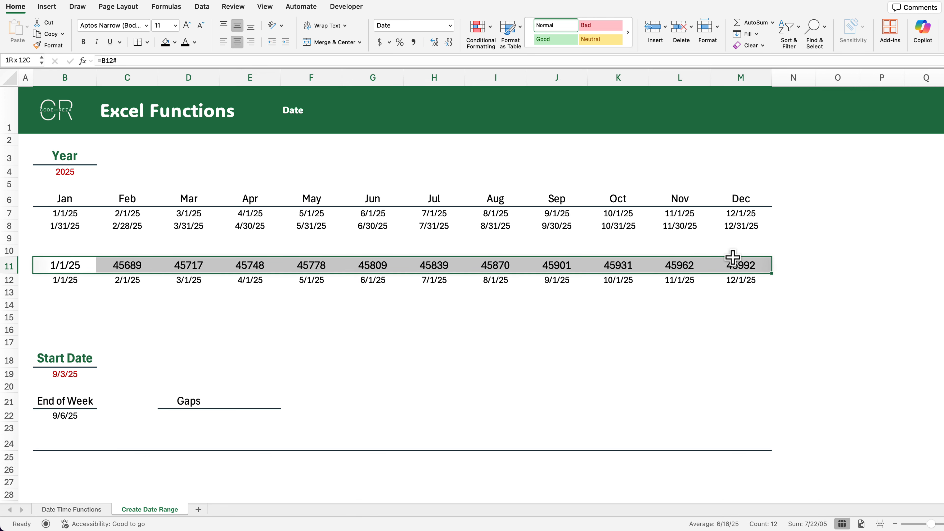
right_click(743, 267)
left_click(766, 423)
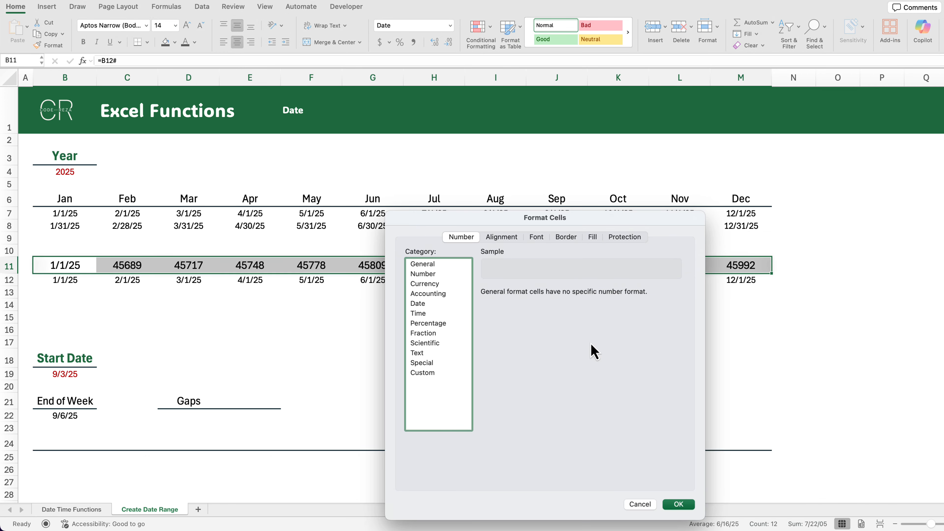
left_click(467, 351)
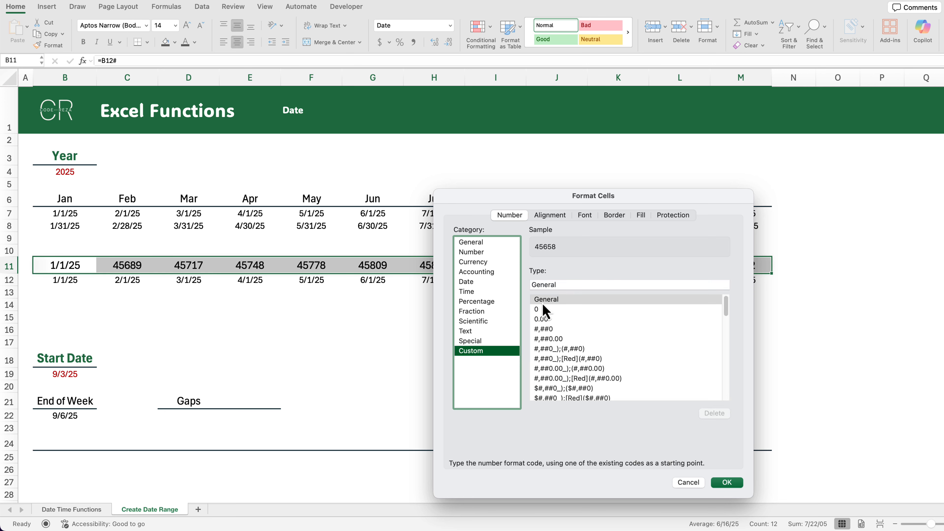
double_click(552, 285)
type("mmm")
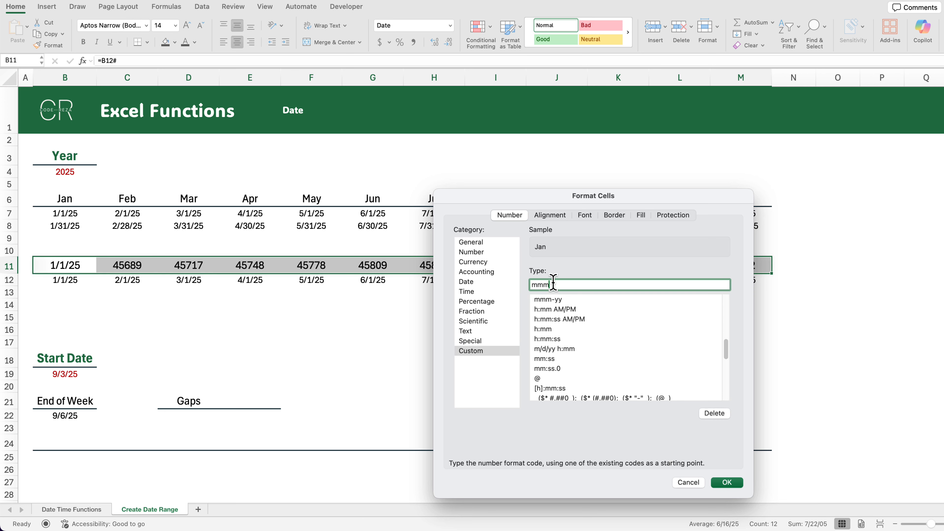
left_click(727, 483)
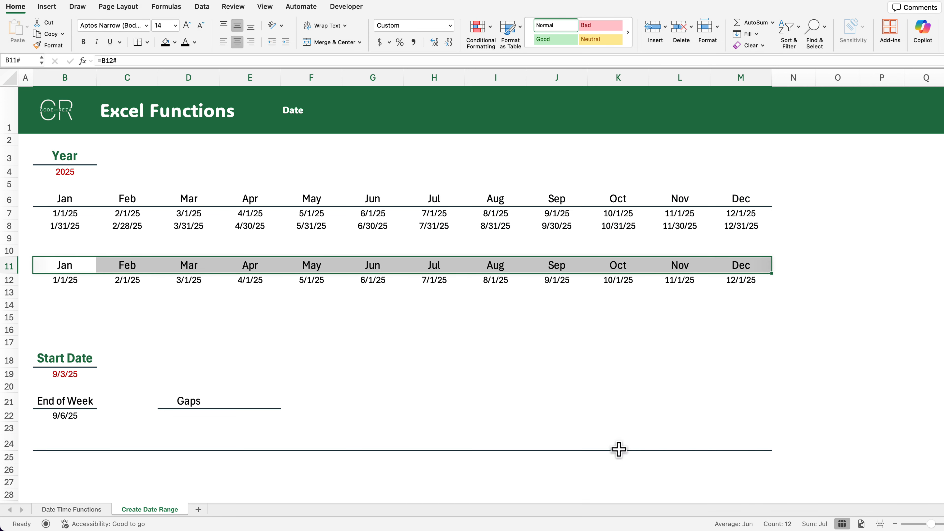
- Try to spill the month end dates by entering the formula =EOMONTH(B12#,0) in cell B13
left_click(61, 282)
left_click(64, 292)
type("=EO")
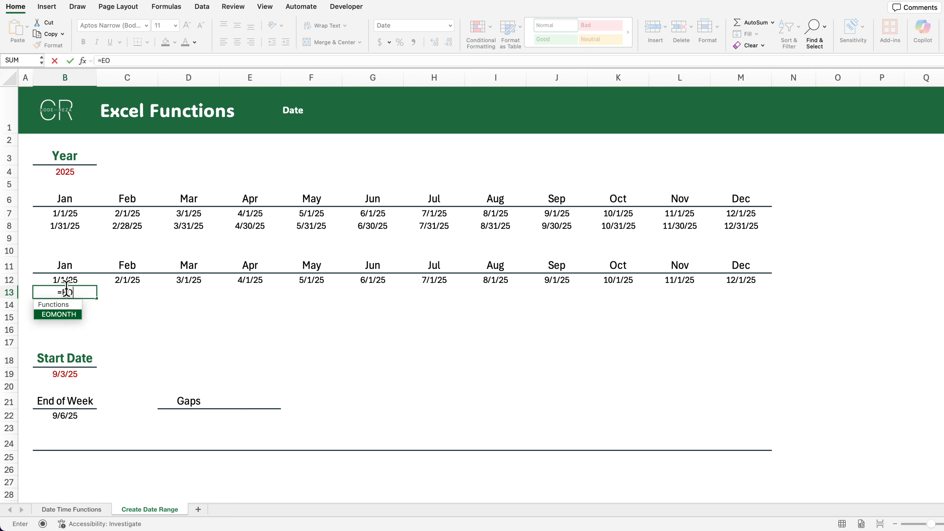
key("Tab")
left_click(69, 279)
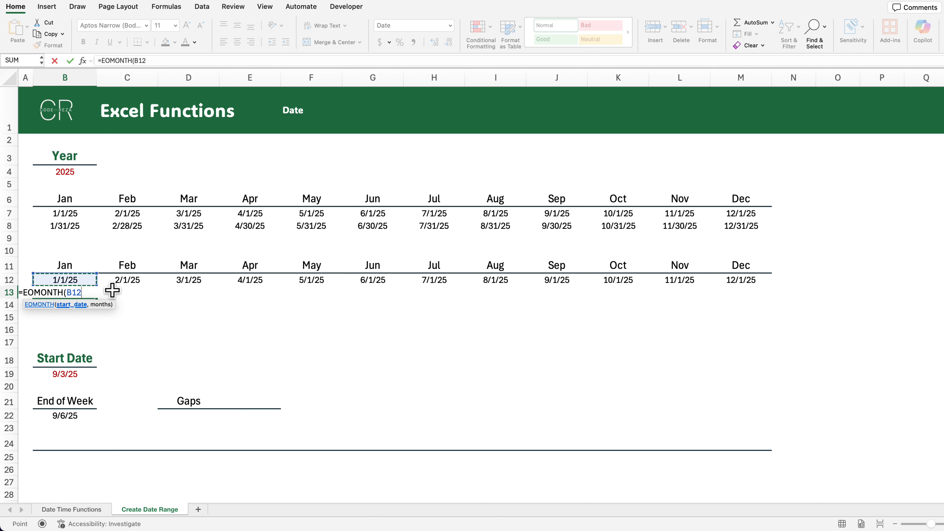
type("#,")
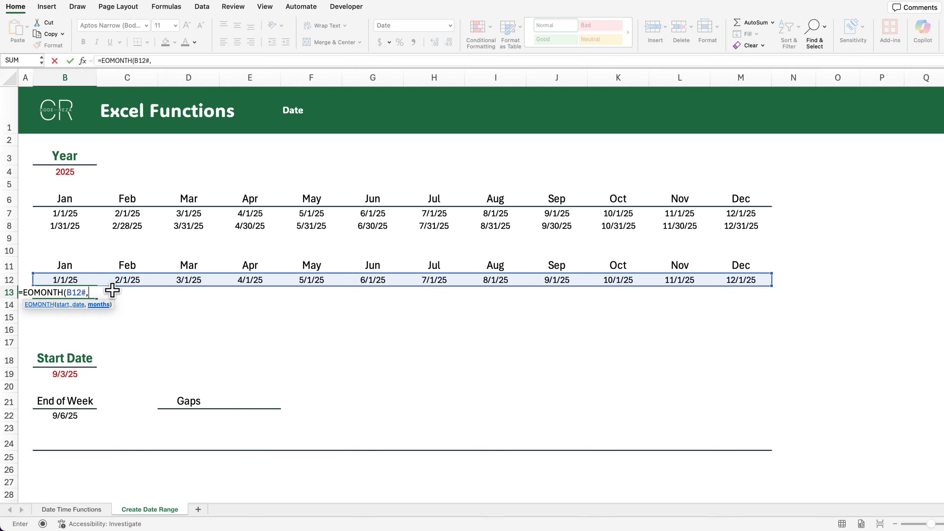
type("0)")
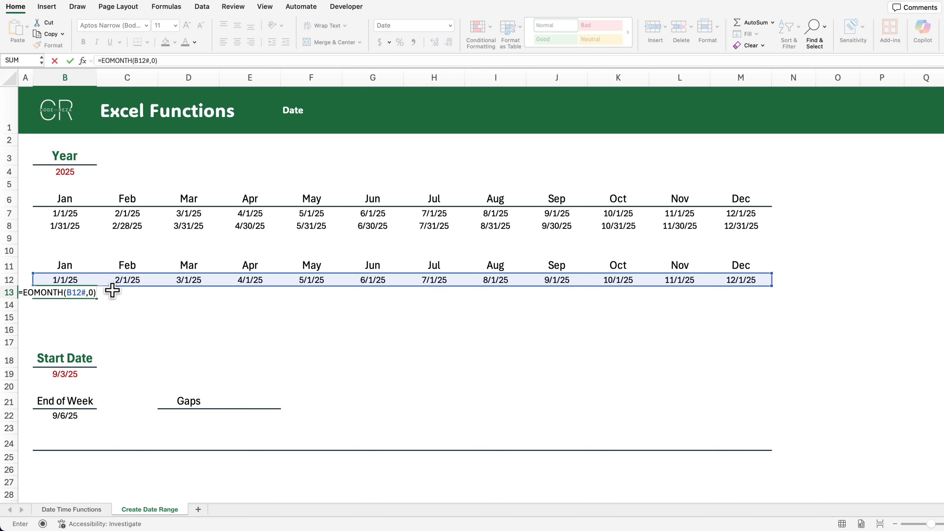
key("Return")
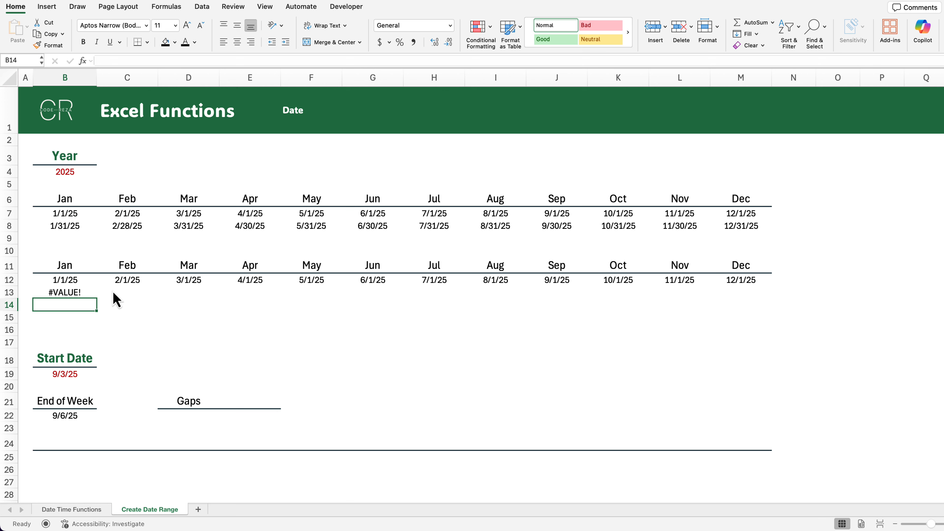
- Change the formula in B13 to =EOMONTH(B12,0) and fill it across to M13
double_click(64, 293)
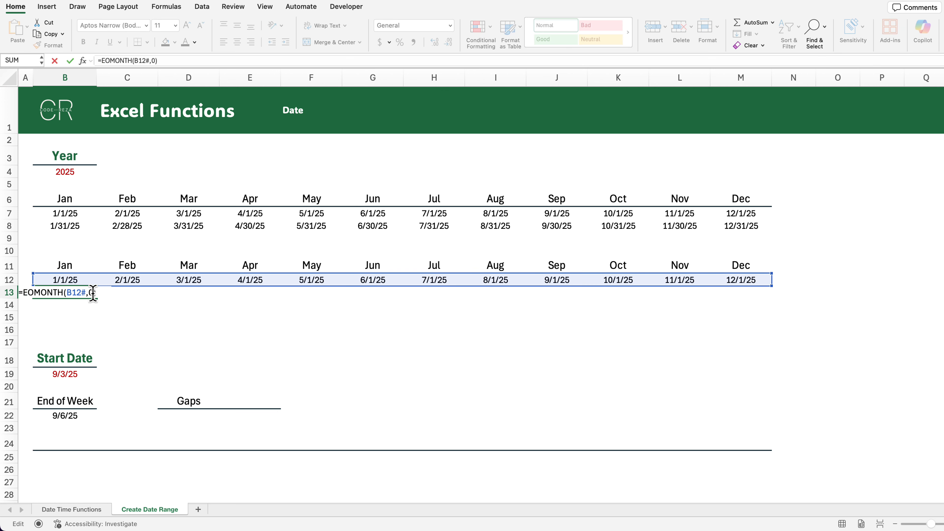
key("BackSpace")
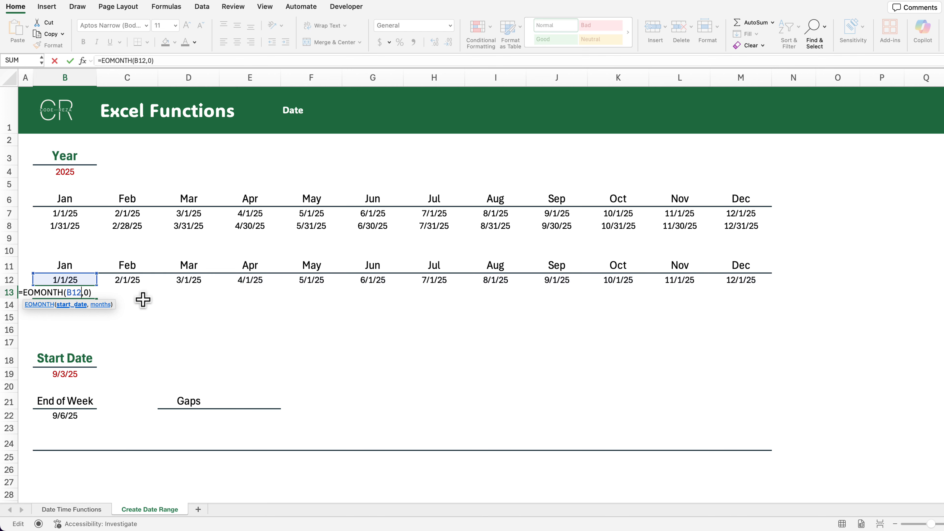
key("Return")
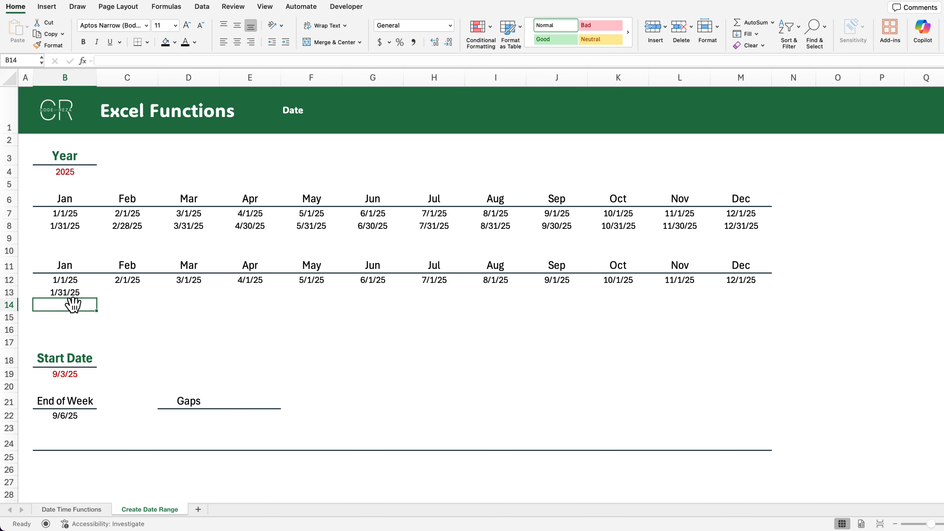
left_click(73, 296)
left_click_drag(96, 298, 772, 299)
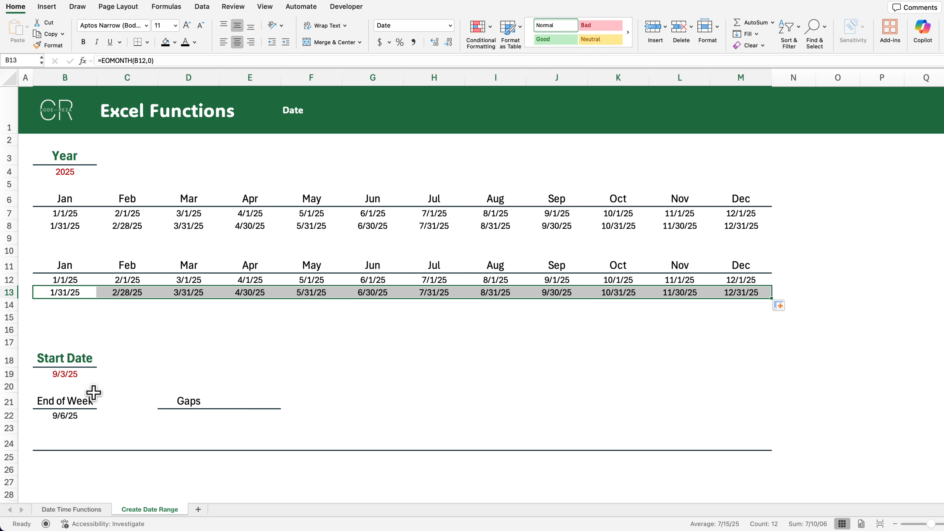
- Enter the formula =WEEKDAY(B19) in cell B22 under End of Week, referencing the start date
left_click(250, 401)
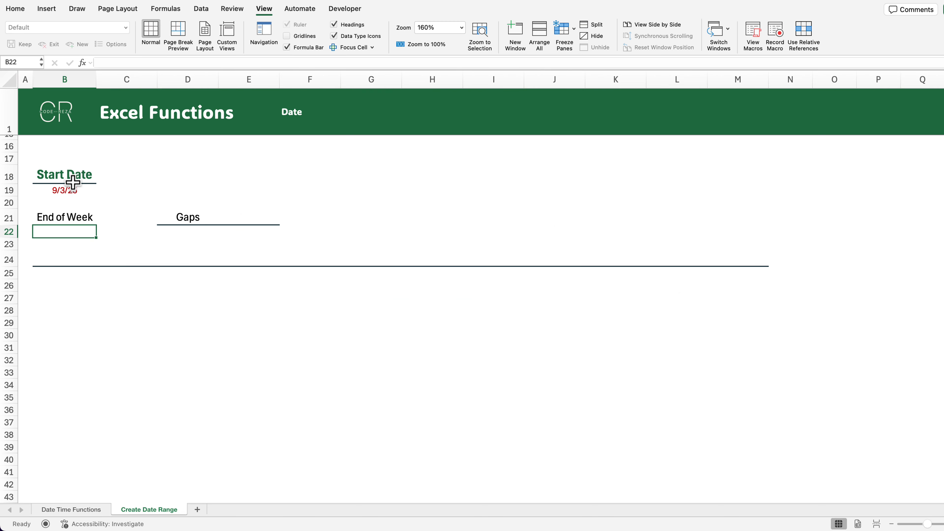
left_click(70, 190)
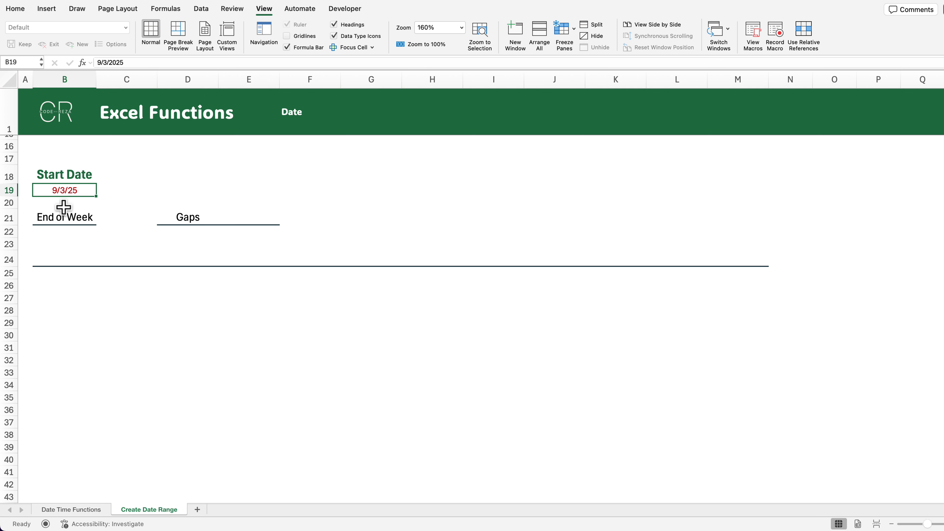
left_click(66, 232)
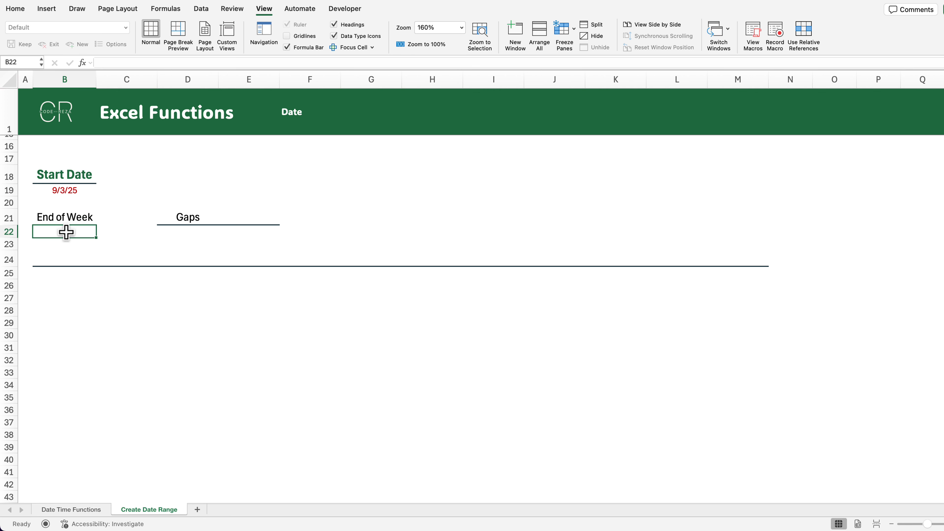
left_click(72, 191)
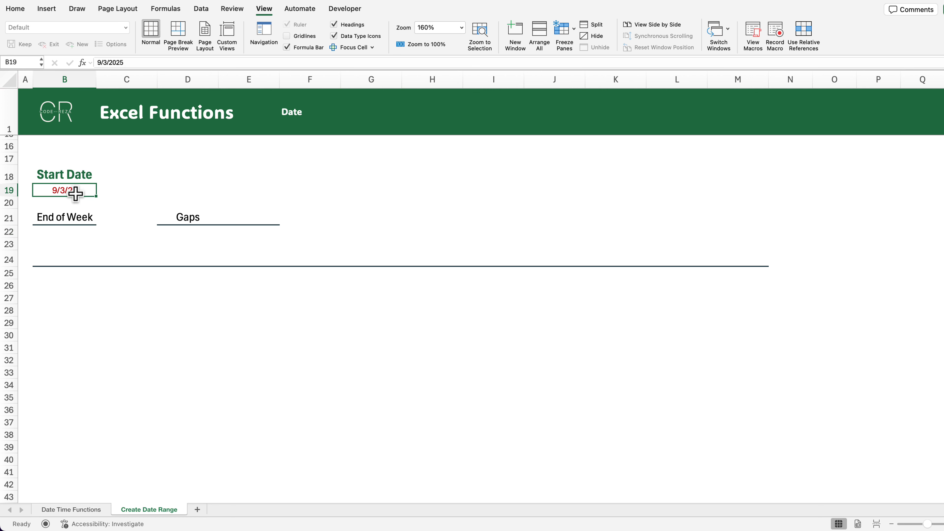
left_click(69, 232)
type("=WEE")
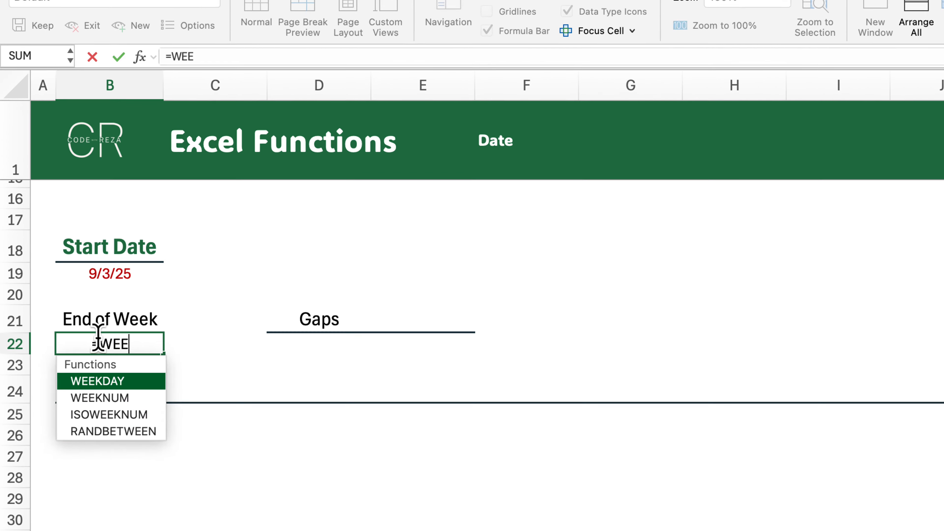
key("Tab")
left_click(119, 315)
left_click(112, 273)
key("Return")
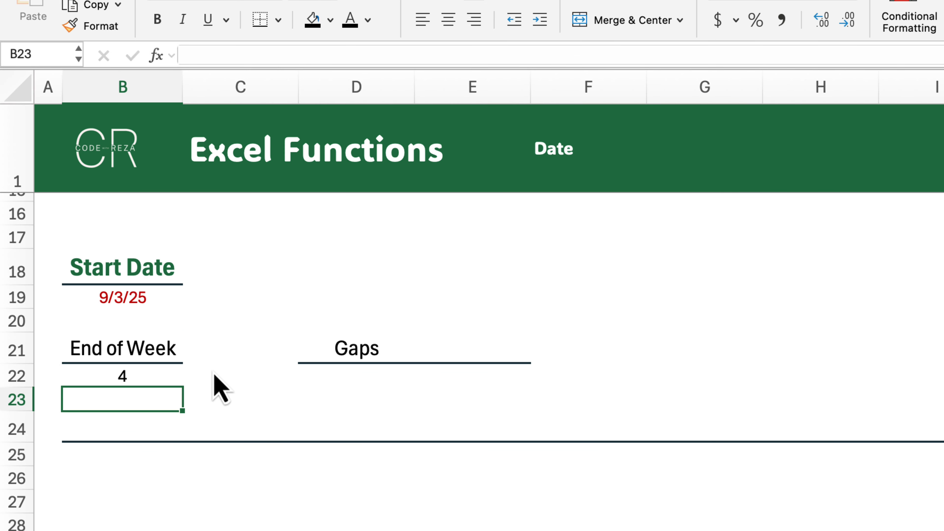
- Change the End of Week formula in B22 to =7-WEEKDAY(B19) and apply the General number format
left_click(152, 376)
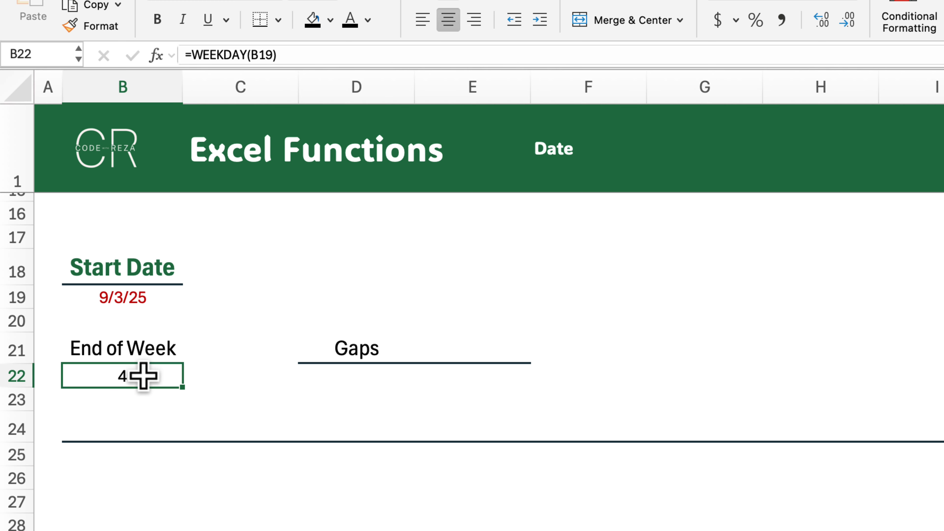
double_click(148, 376)
left_click(46, 378)
type("7-")
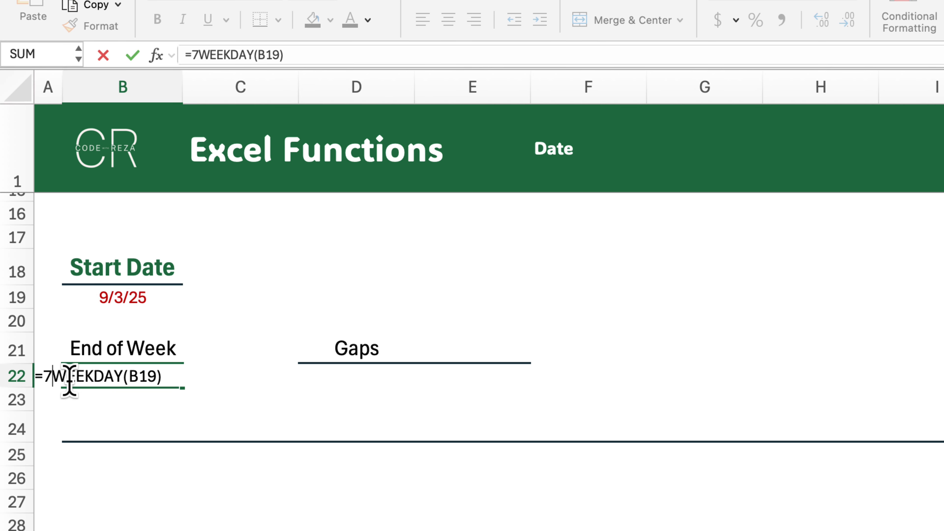
key("Return")
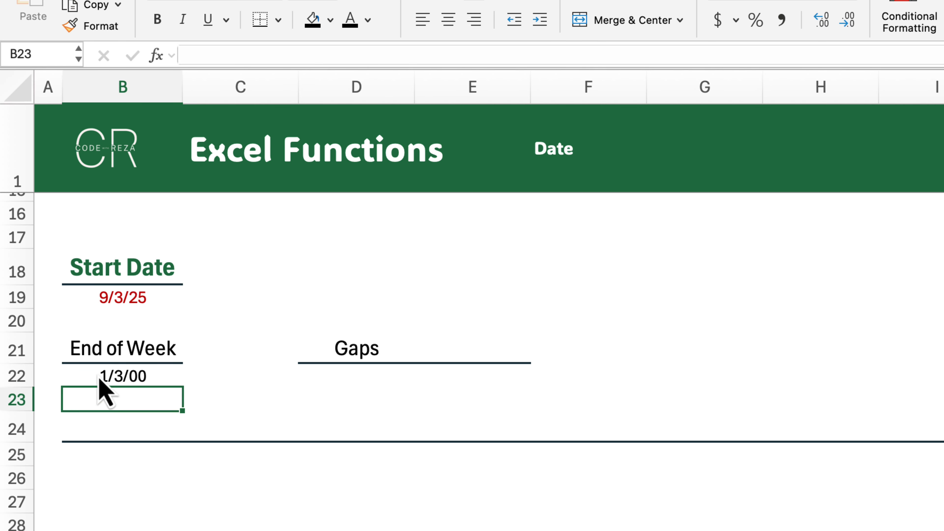
left_click(120, 375)
left_click(851, 7)
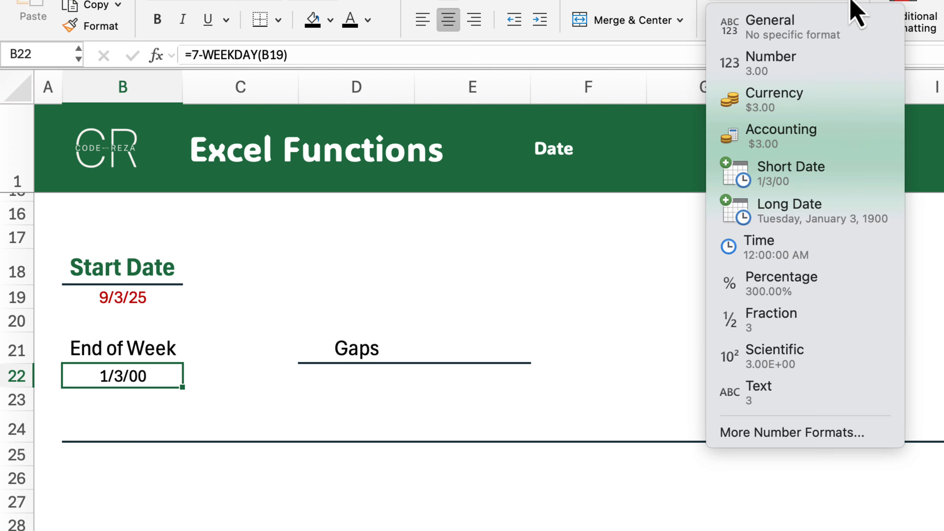
left_click(839, 30)
- Add the start date to the End of Week formula in B22, making it =7-WEEKDAY(B19)+B19
double_click(140, 376)
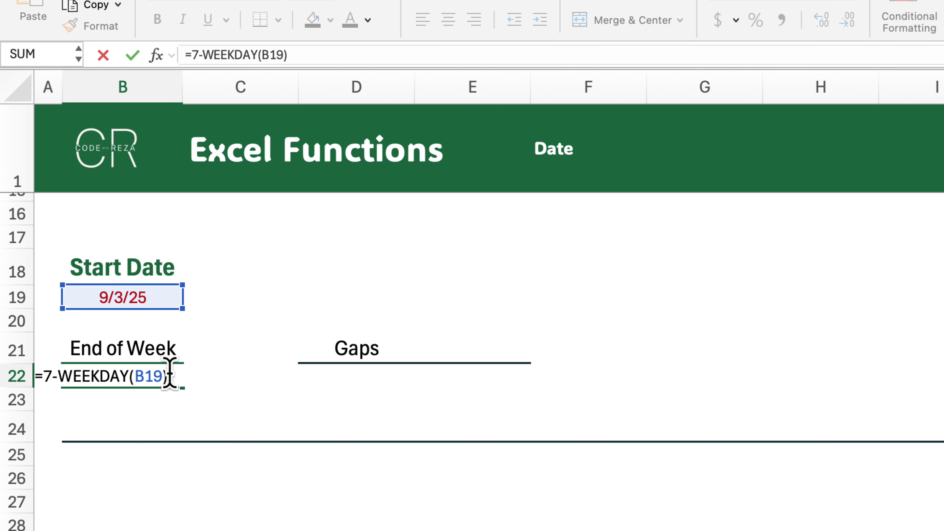
type("+")
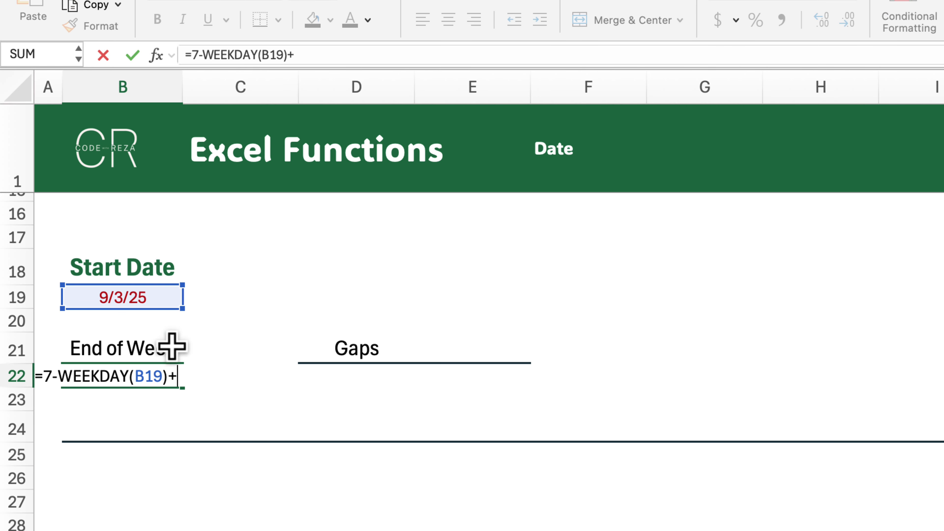
left_click(163, 298)
key("Return")
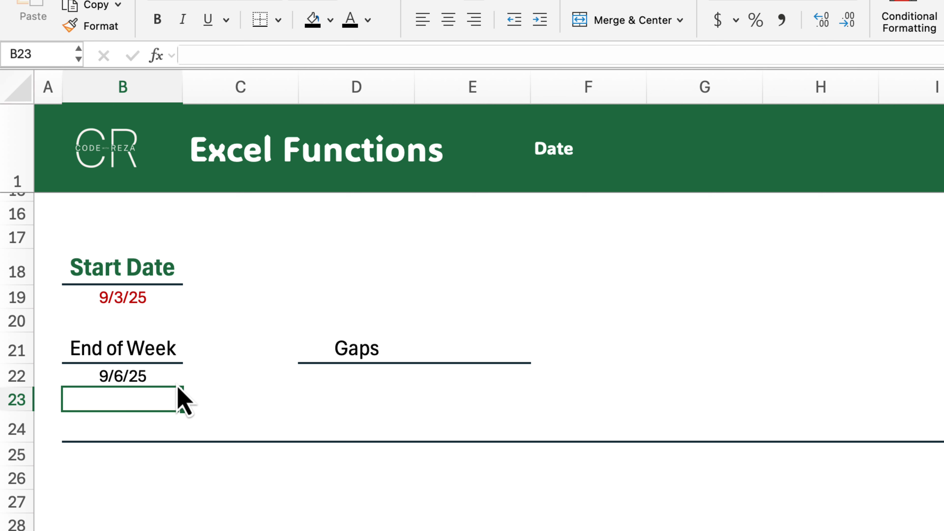
- Enter the Gaps values 3 in cell D22 and 4 in cell E22
left_click(125, 472)
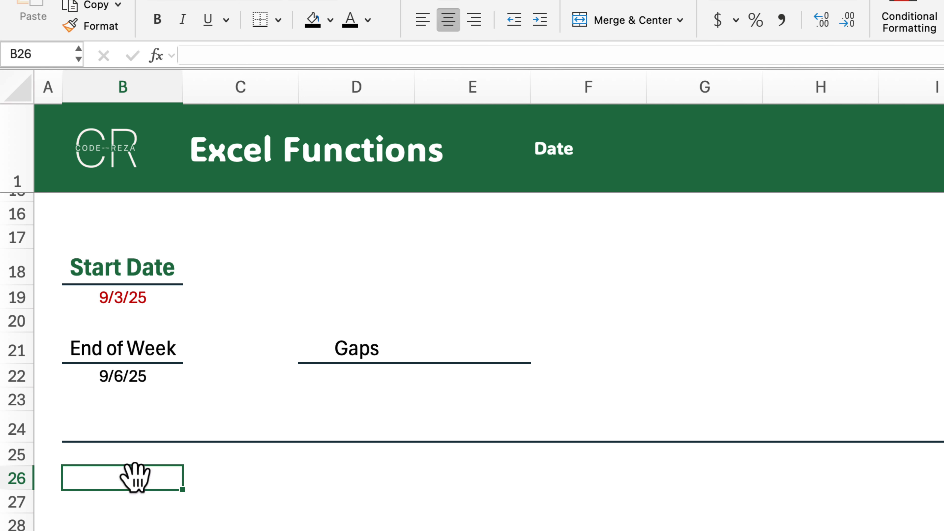
left_click(376, 379)
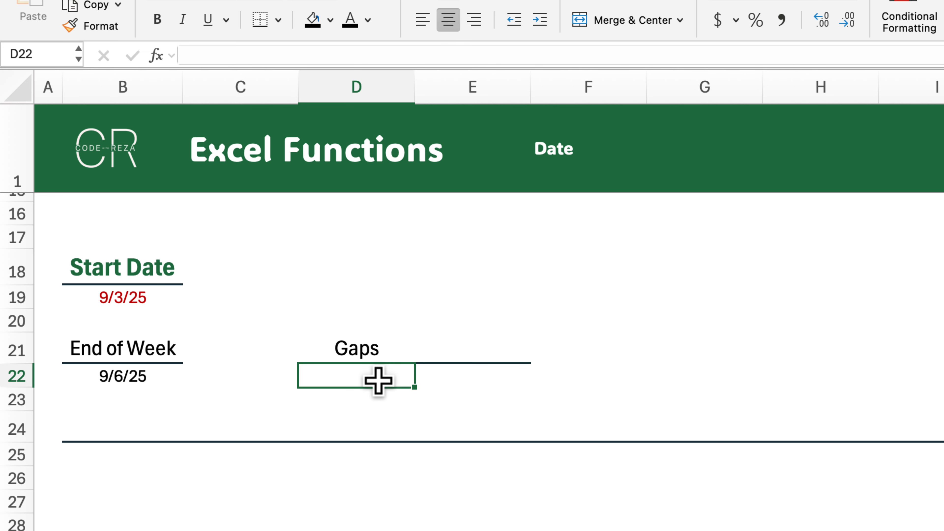
type("3")
key("Tab")
type("4")
key("Return")
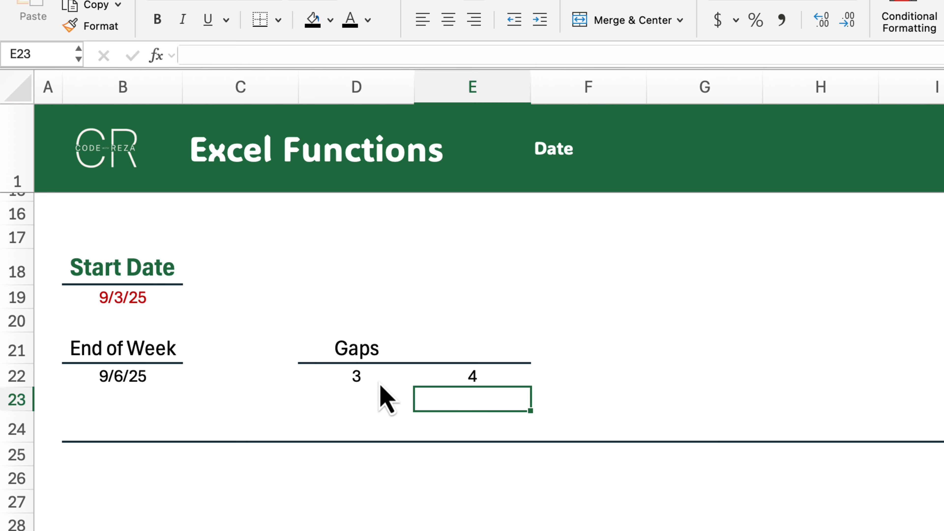
- Change the second gap value in E22 to 5, and enter the formula =B22+D22 in cell B25
key("Up")
type("5")
left_click(122, 455)
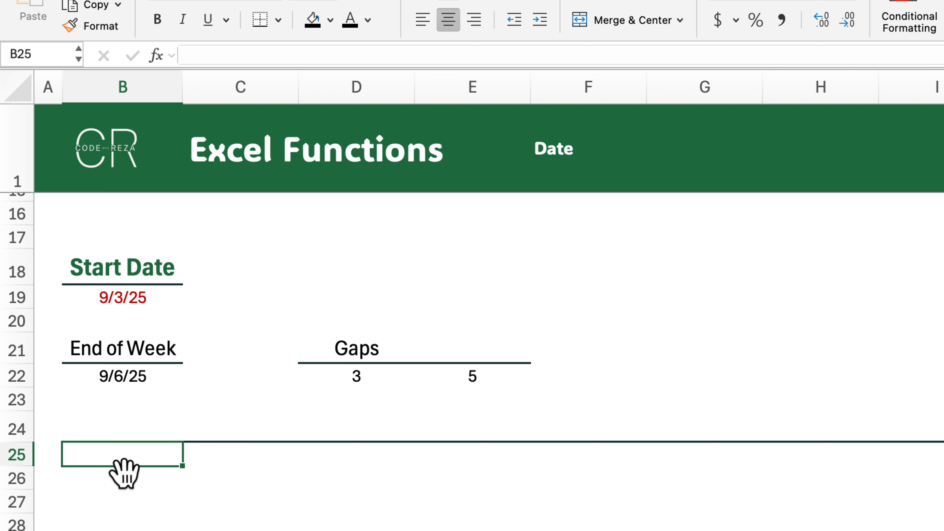
type("=")
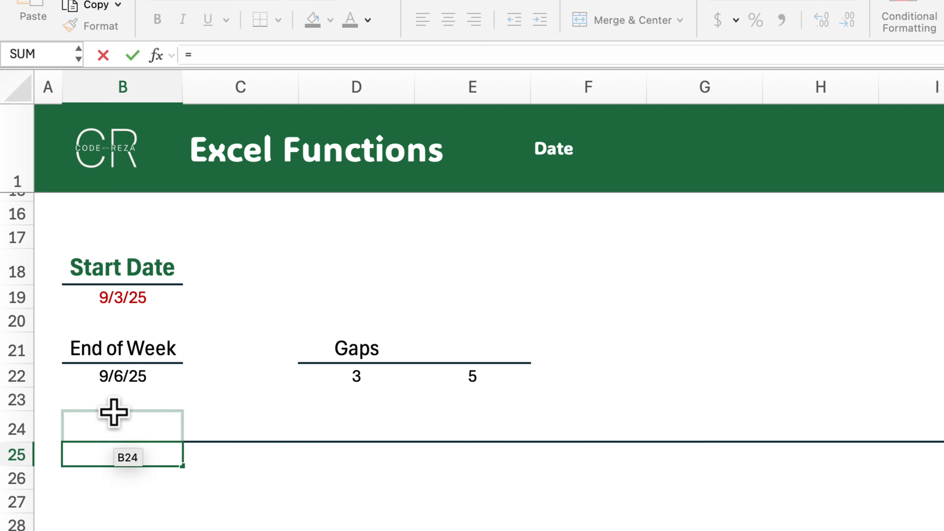
left_click(129, 377)
type("=")
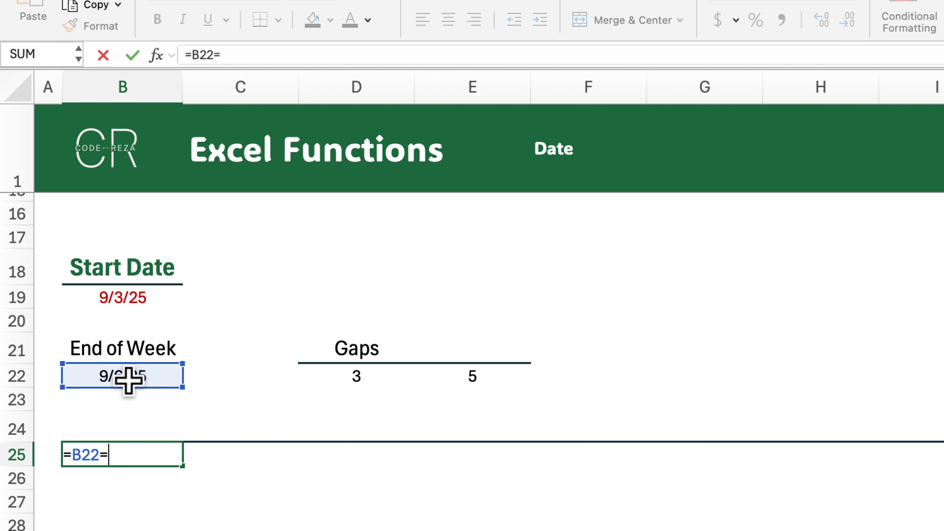
key("BackSpace")
type("+")
left_click(333, 377)
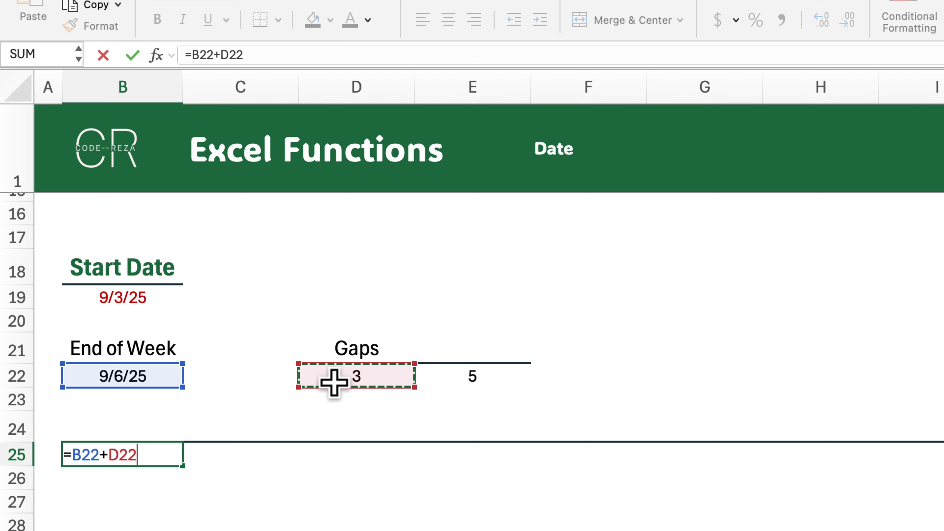
key("Return")
key("Up")
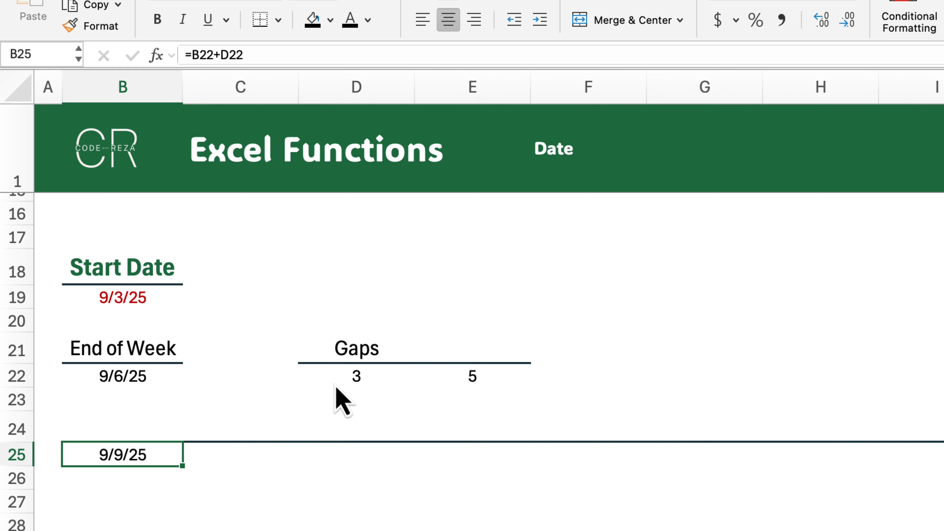
- Enter the formula =B25 in header cell B24 so it references the date below
key("Up")
key("Down")
key("Up")
type("=")
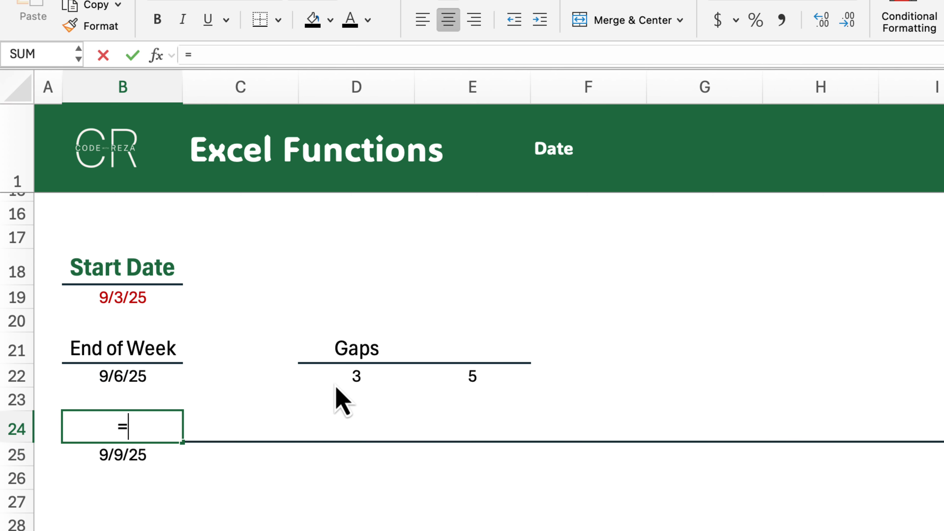
key("Down")
key("Return")
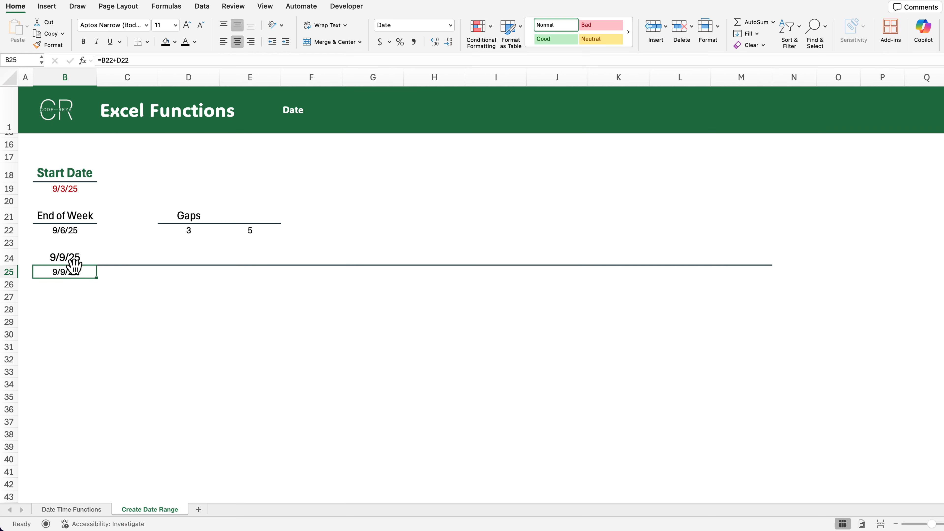
- Apply the custom number format dddd to header cell B24
left_click(69, 260)
right_click(69, 260)
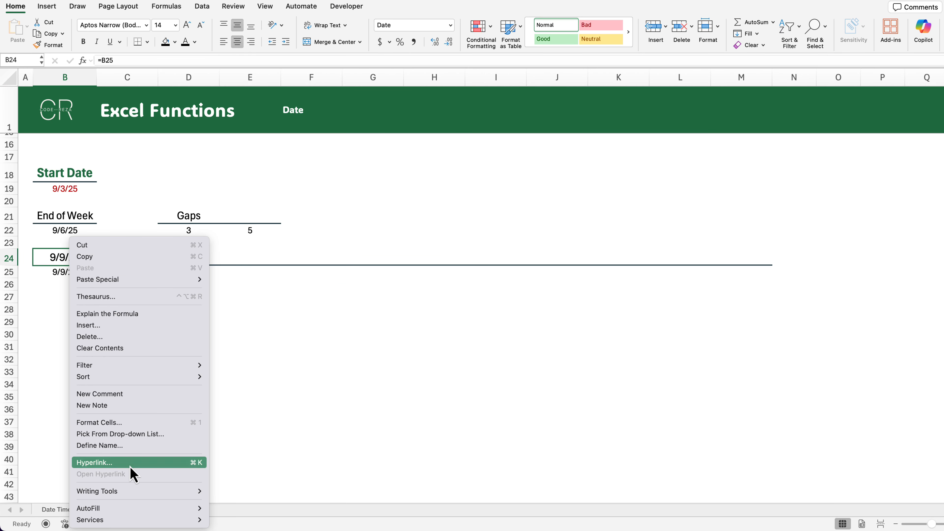
left_click(137, 422)
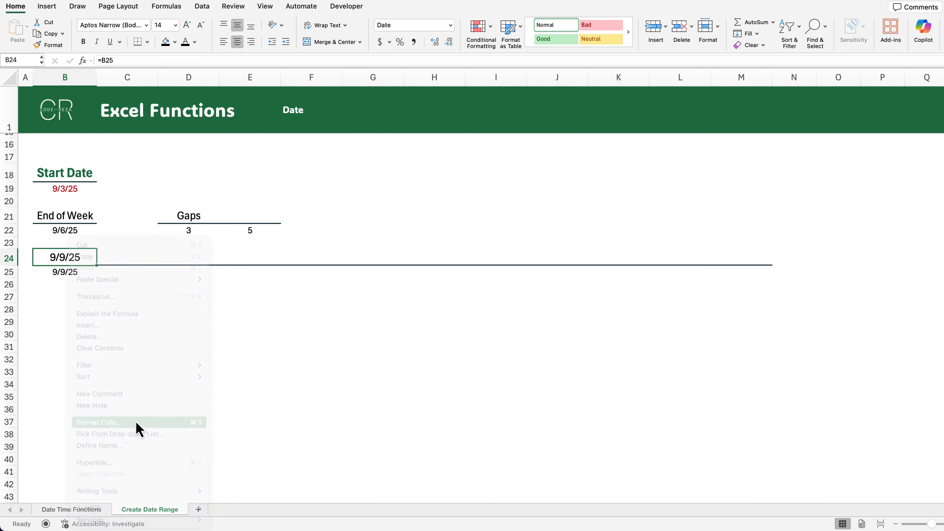
left_click(405, 324)
left_click(491, 258)
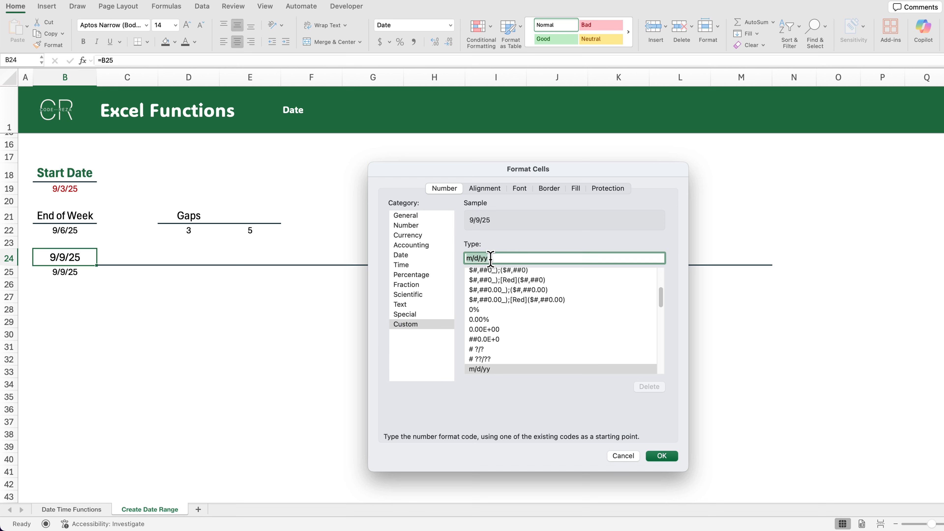
type("dddd")
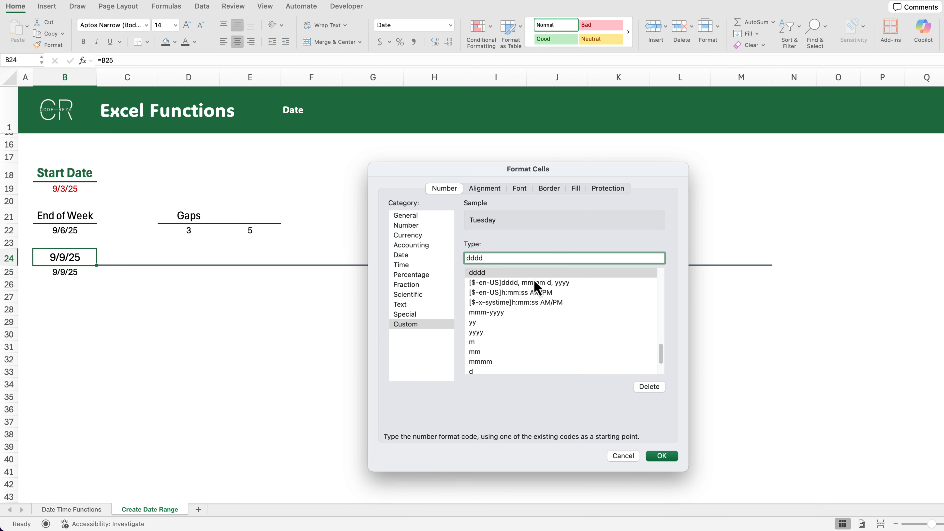
left_click(662, 456)
- Enter the formula =B22+E22 in cell C25 and fill the weekday header from B24 into C24
left_click(130, 274)
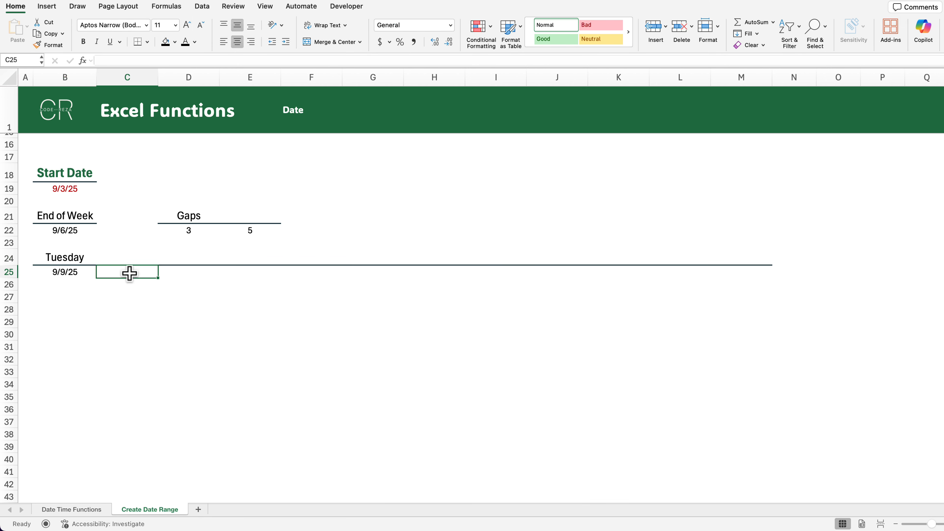
type("=")
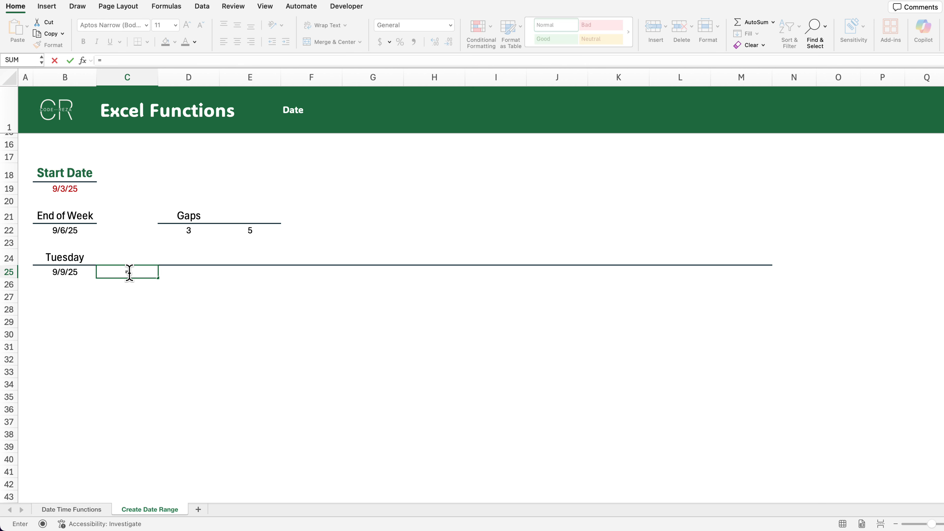
left_click(87, 232)
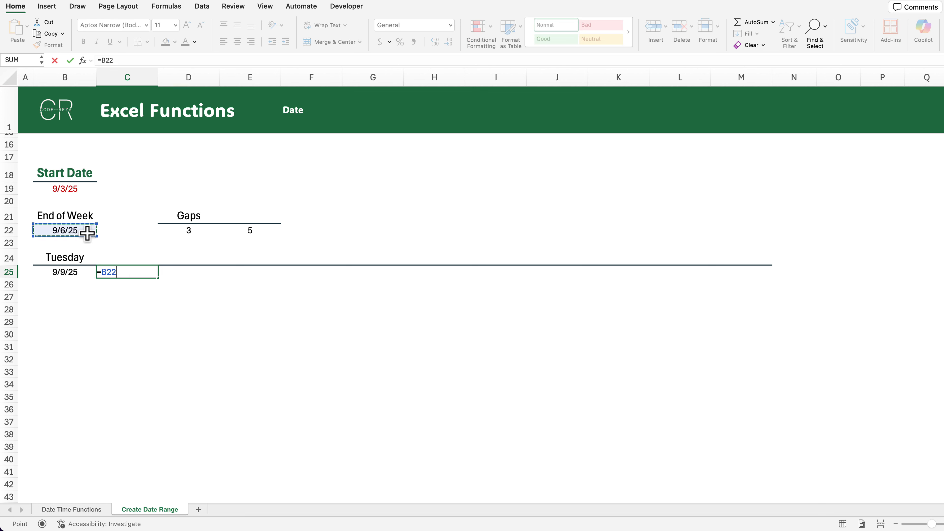
type("+")
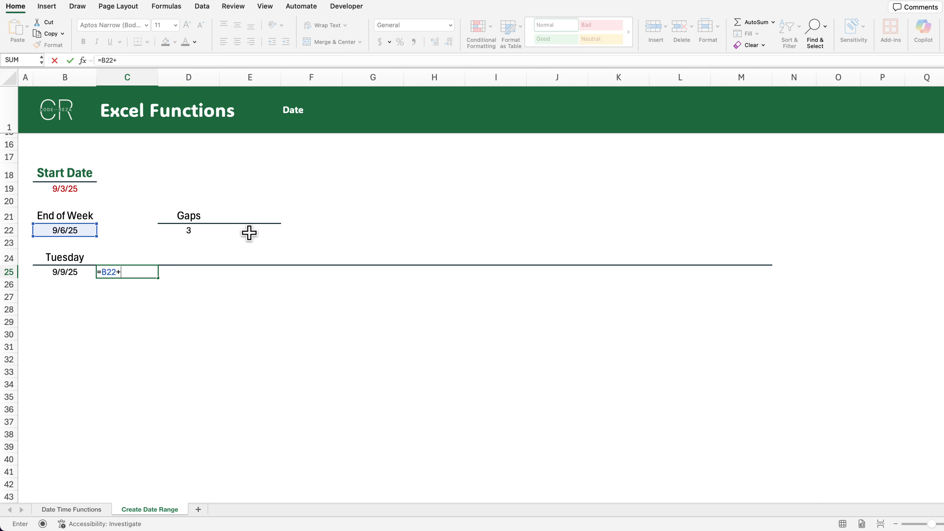
left_click(249, 232)
key("Return")
left_click(89, 261)
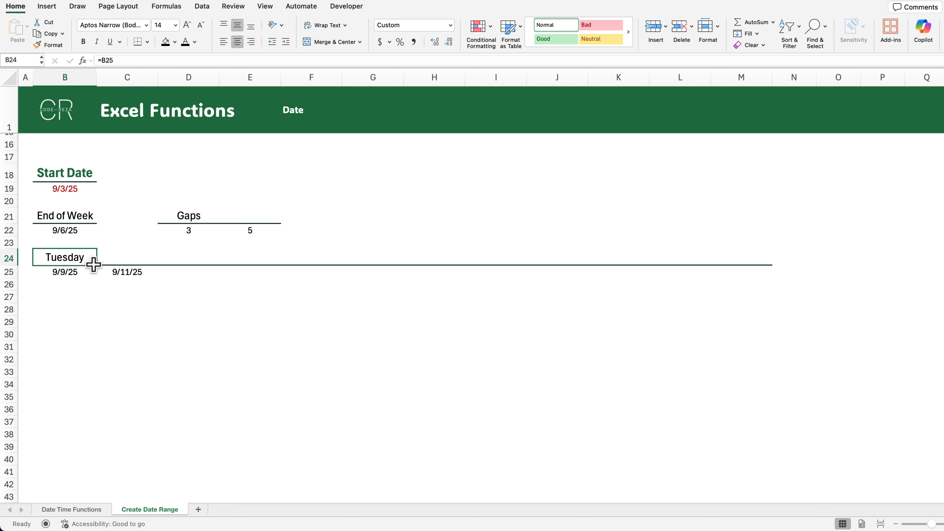
left_click_drag(96, 265, 148, 268)
- Enter the formula =B25+7 in cell D25 for the first weekday's date one week on
left_click(194, 274)
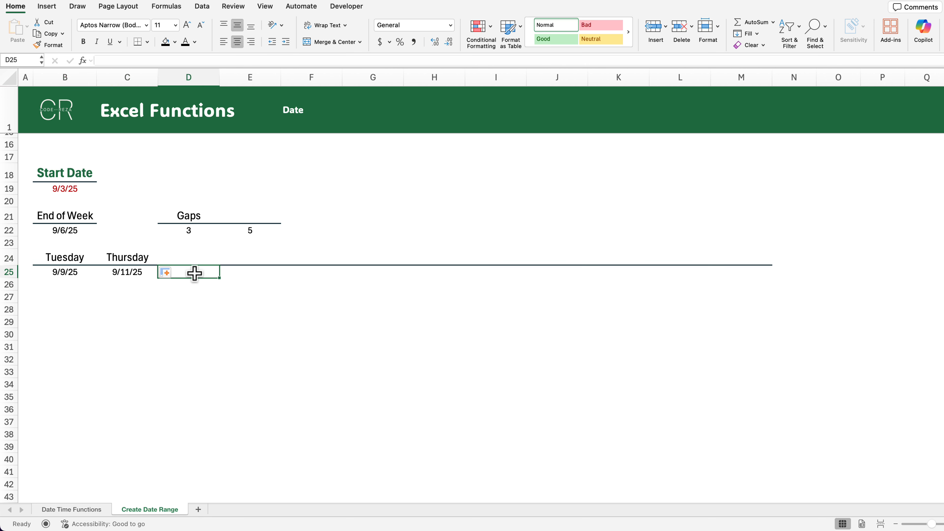
type("=")
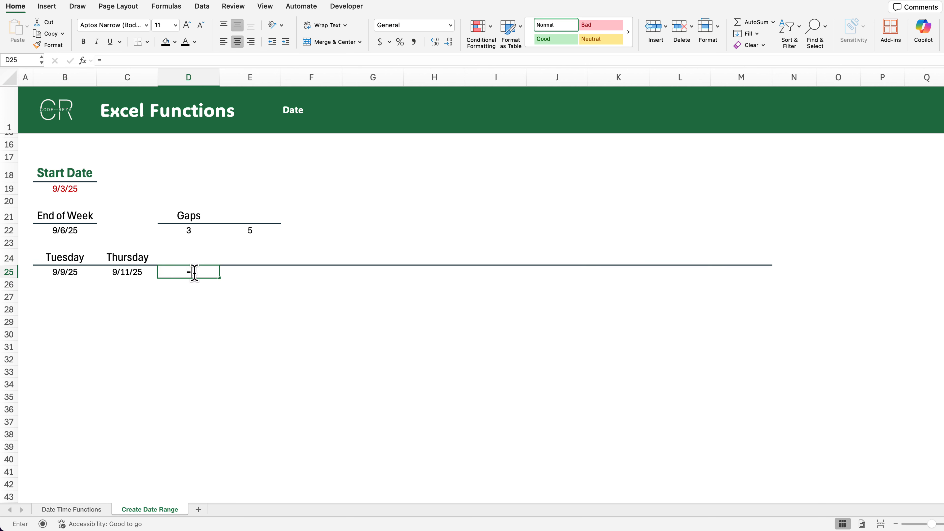
key("Left")
key("Left")
type("+")
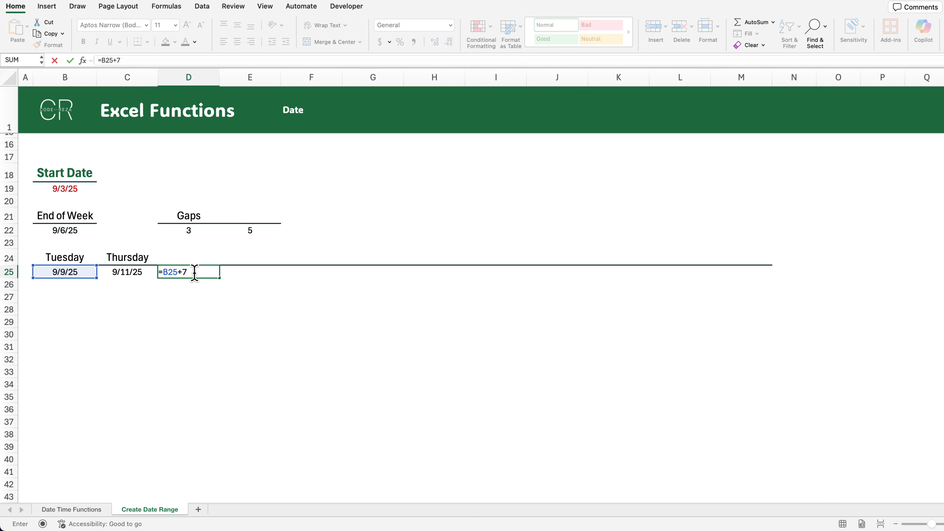
type("7")
key("Return")
- Enter the formula =C25+7 in cell E25 for the second weekday's date one week on
type("=")
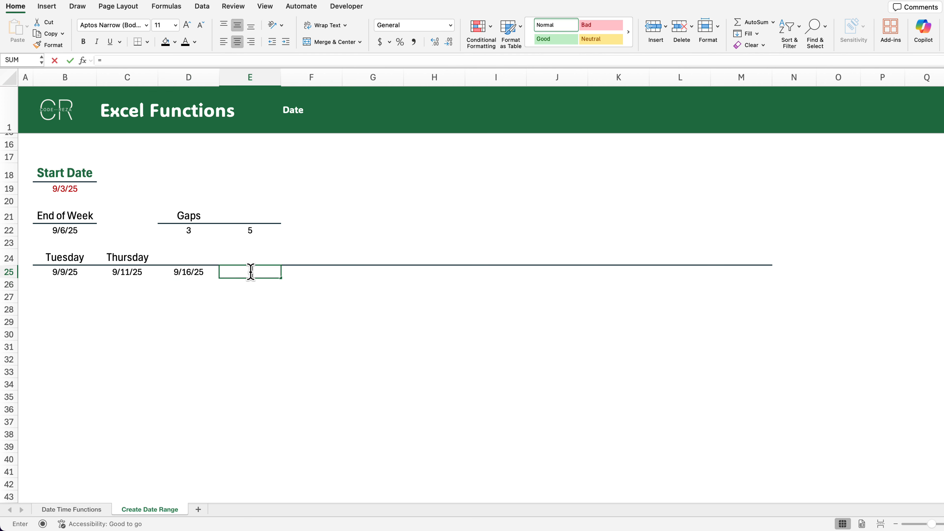
key("Left")
key("Left")
type("+")
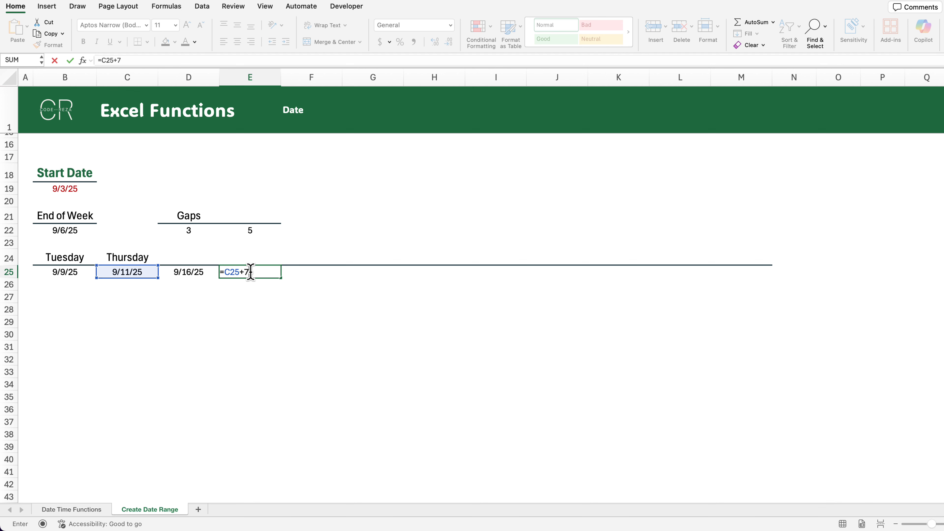
key("Return")
- Fill the weekly date formulas in row 25 across to M25 and the weekday header from C24 across to M24
left_click(143, 259)
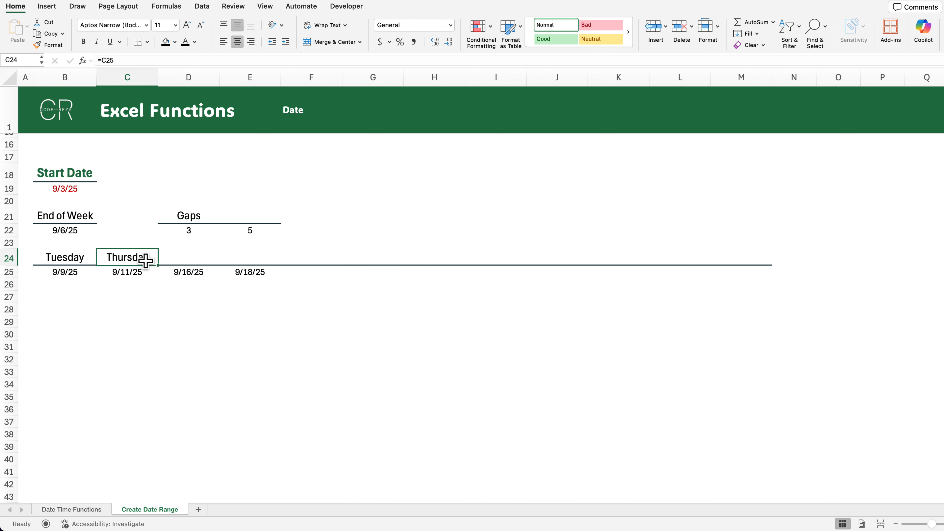
left_click_drag(182, 272, 760, 283)
left_click(152, 263)
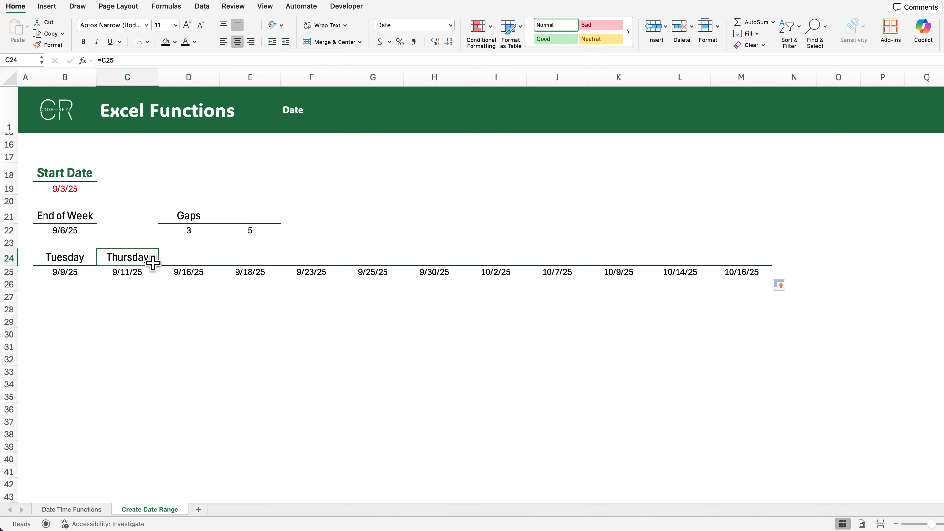
left_click_drag(159, 265, 771, 262)
left_click(619, 319)
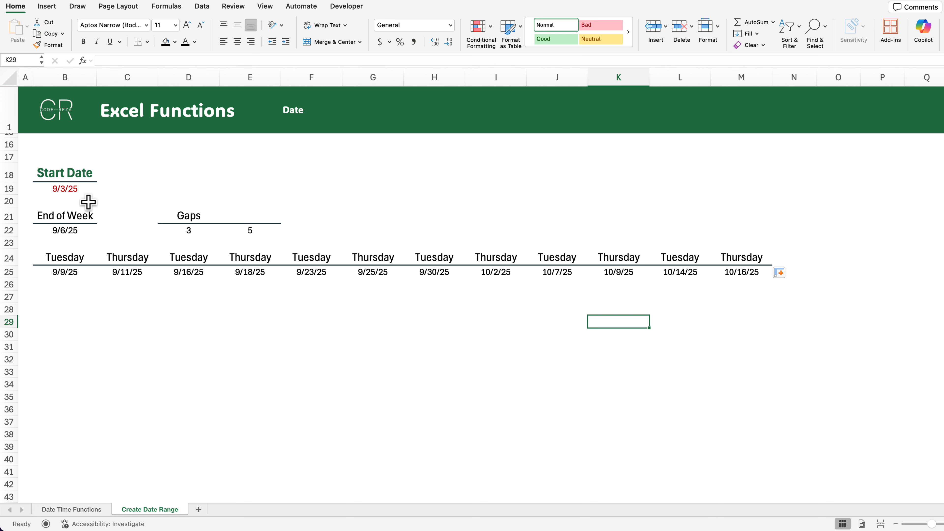
- Set the first gap value in D22 to 2 and select the second gap cell, E22
left_click(65, 190)
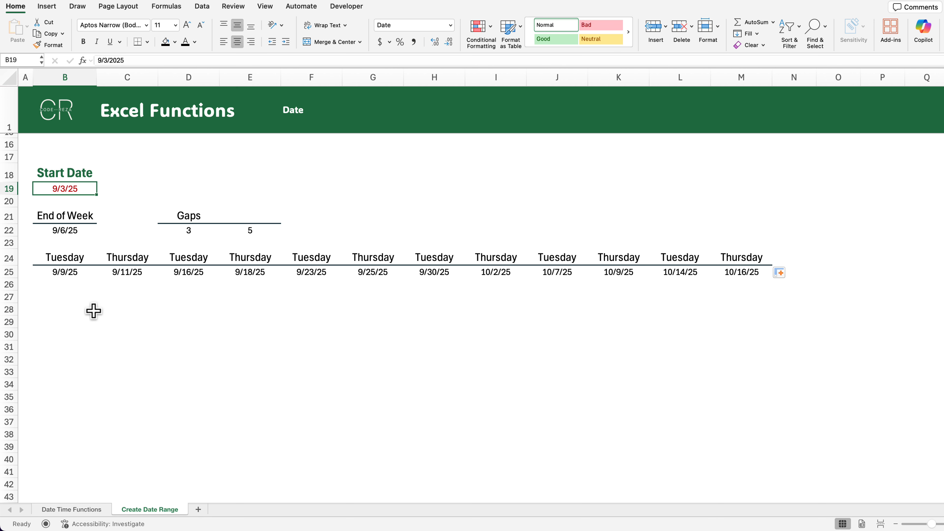
left_click_drag(188, 231, 258, 233)
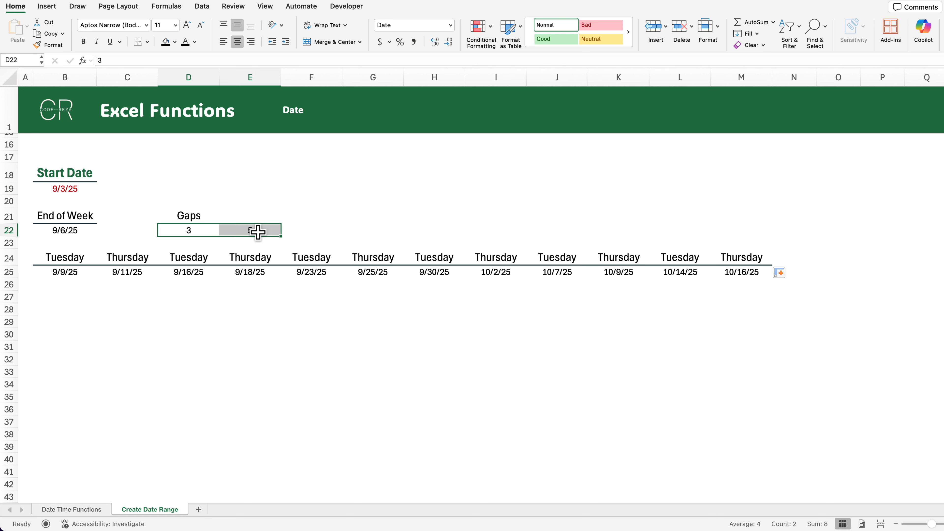
left_click(200, 232)
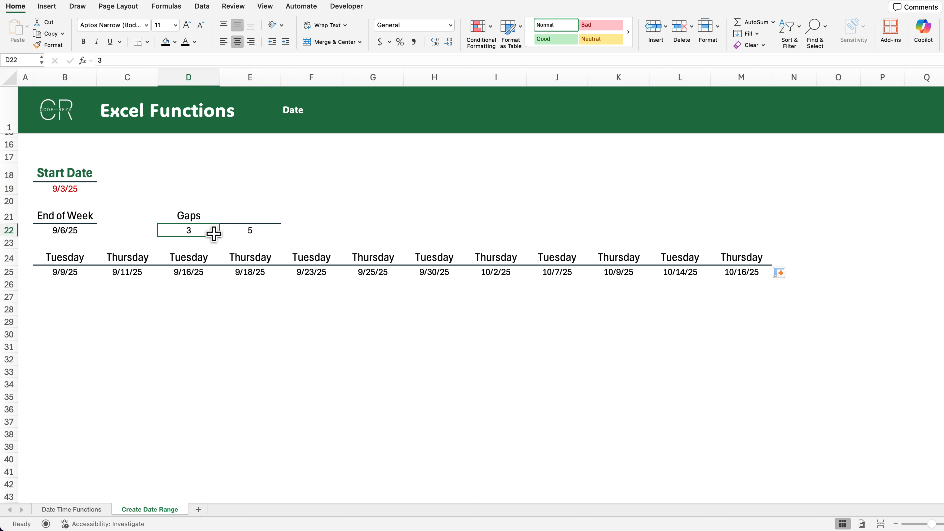
type("2")
key("Return")
left_click(227, 235)
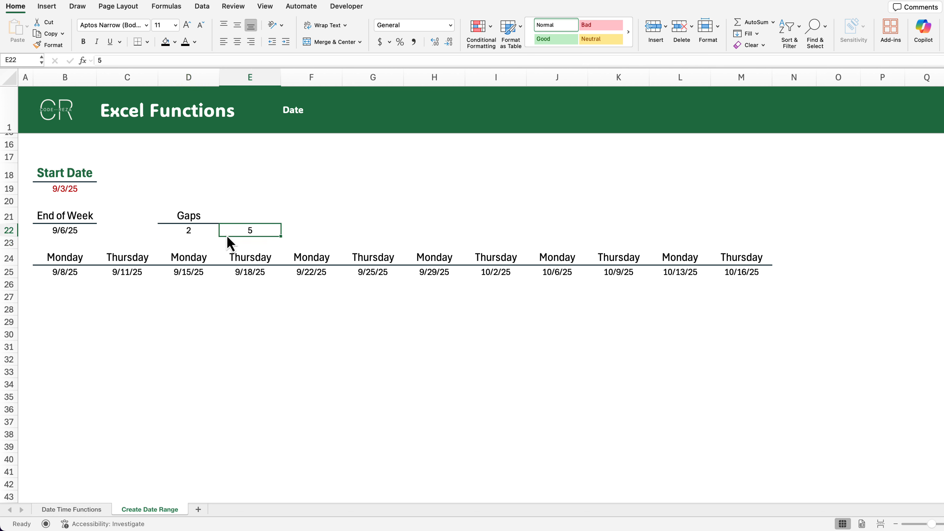